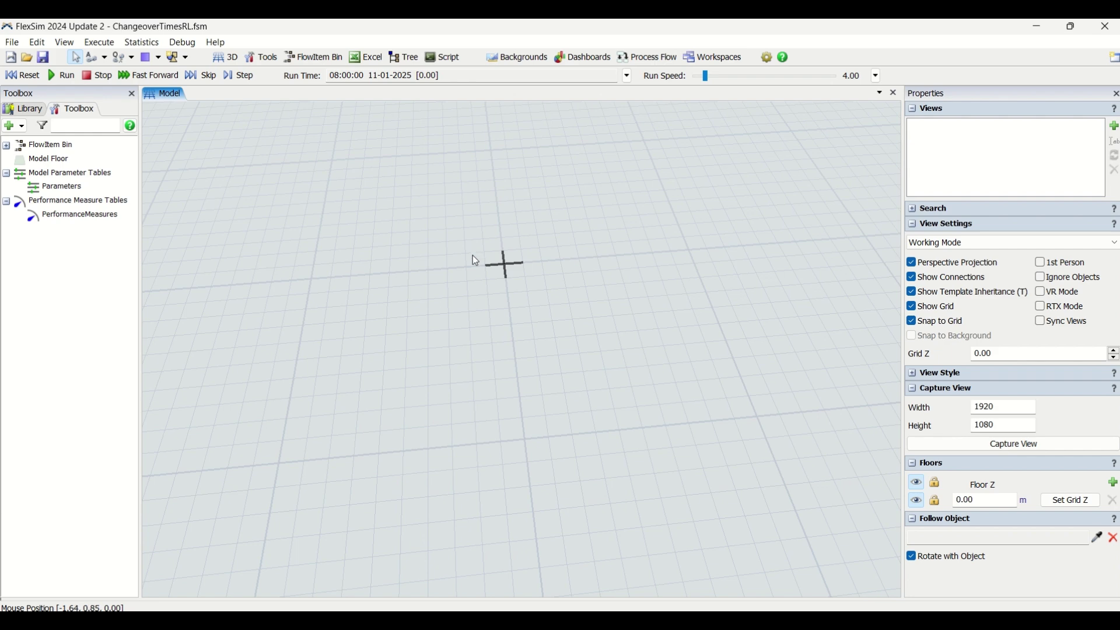
- Place a Source, a Queue, a Processor and a Sink in a row across the model floor
left_click(27, 109)
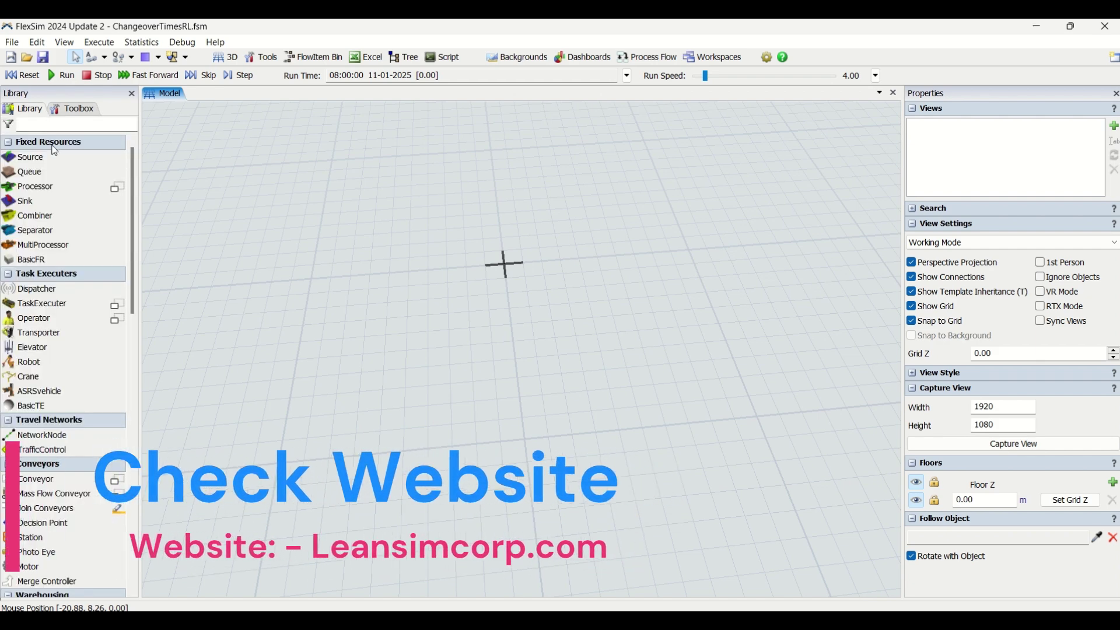
left_click_drag(26, 157, 390, 270)
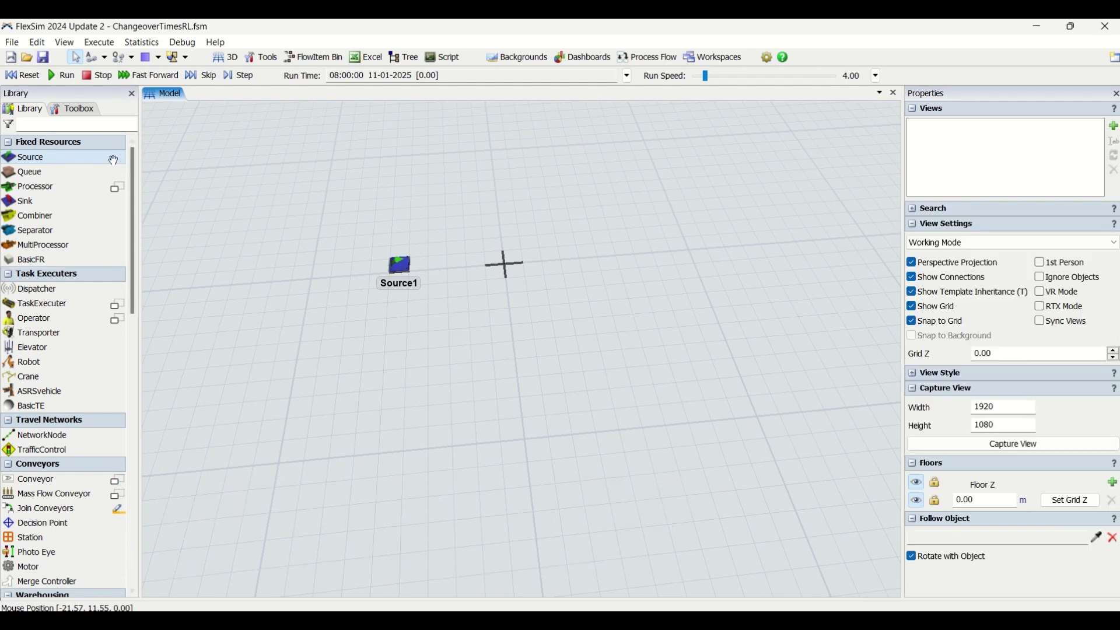
left_click(49, 170)
left_click_drag(48, 169, 483, 301)
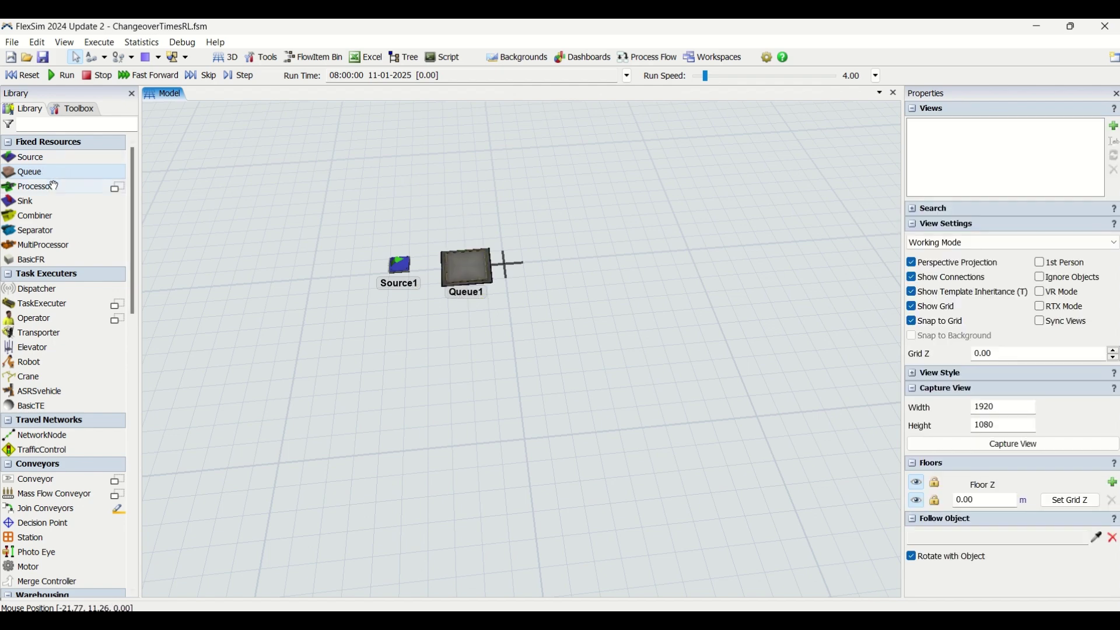
left_click_drag(53, 187, 538, 251)
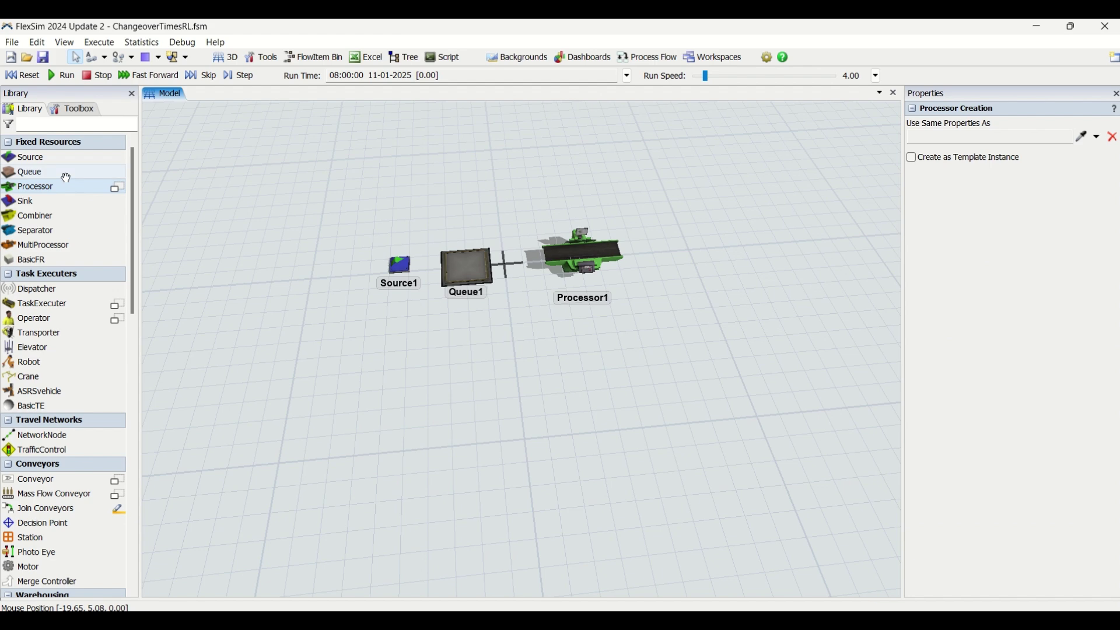
left_click(88, 201)
left_click(662, 248)
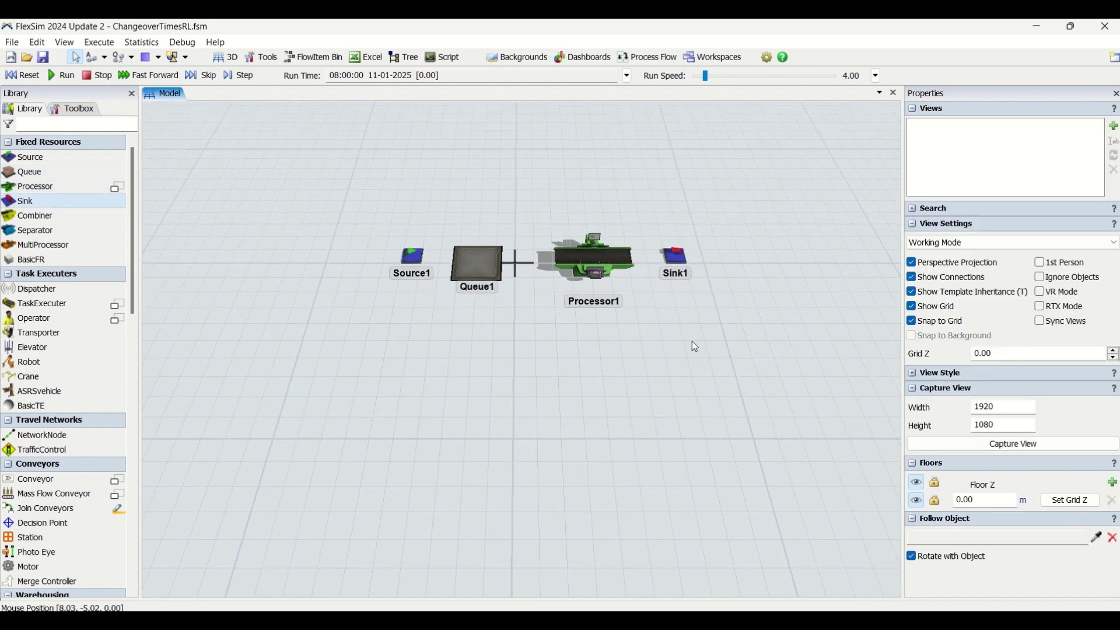
- Connect the Source to the Queue, the Queue to the Processor, and the Processor to the Sink
left_click_drag(693, 345, 617, 357)
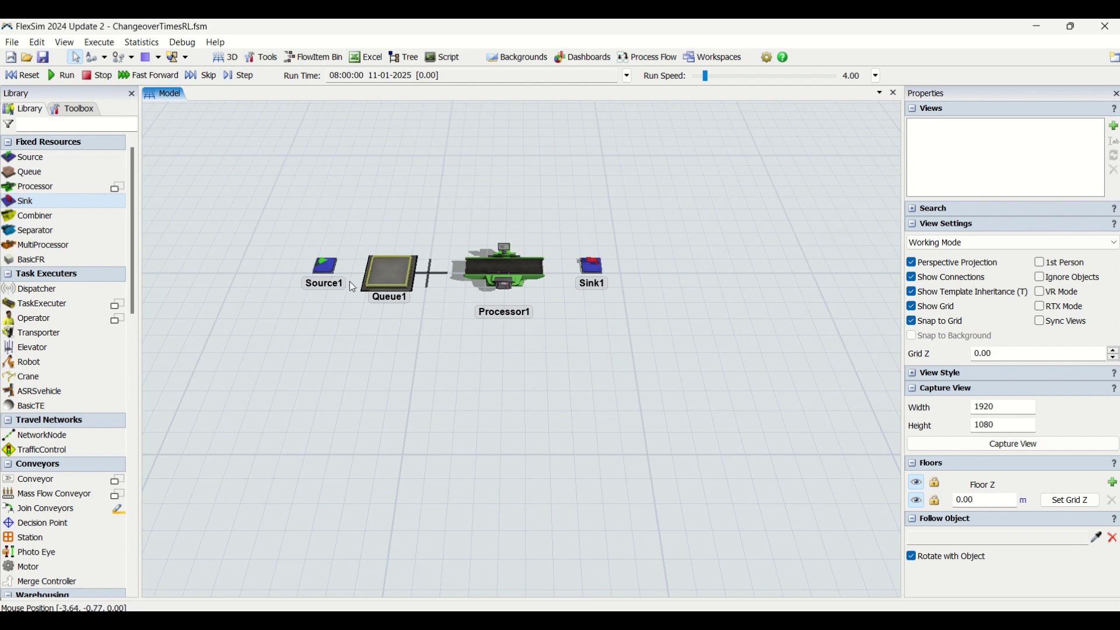
left_click(324, 267)
left_click(388, 277)
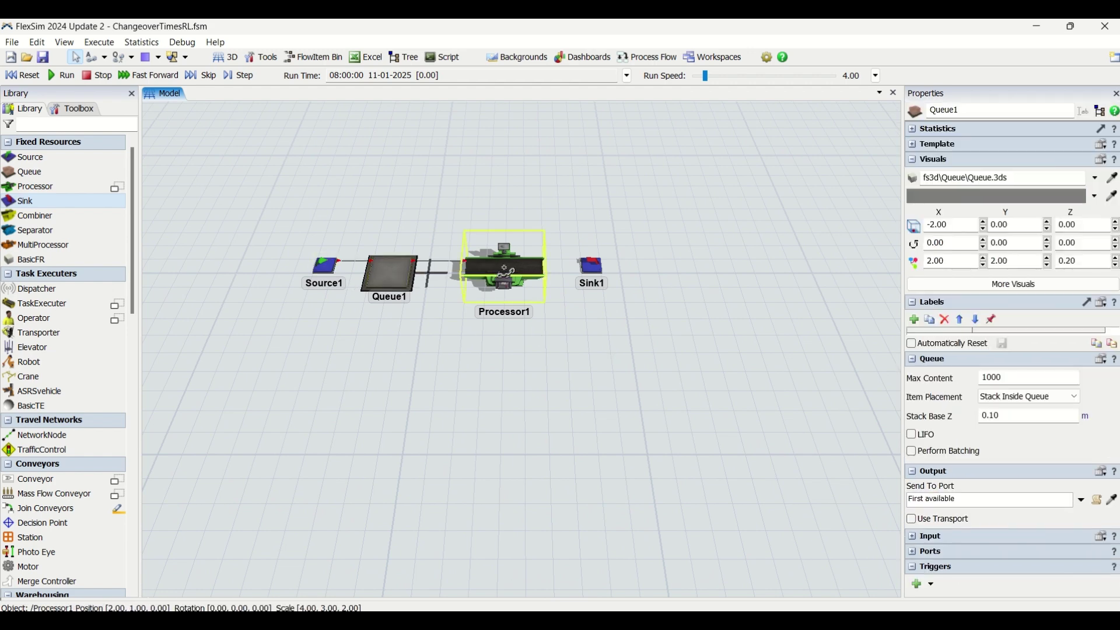
left_click(505, 268)
left_click(593, 266)
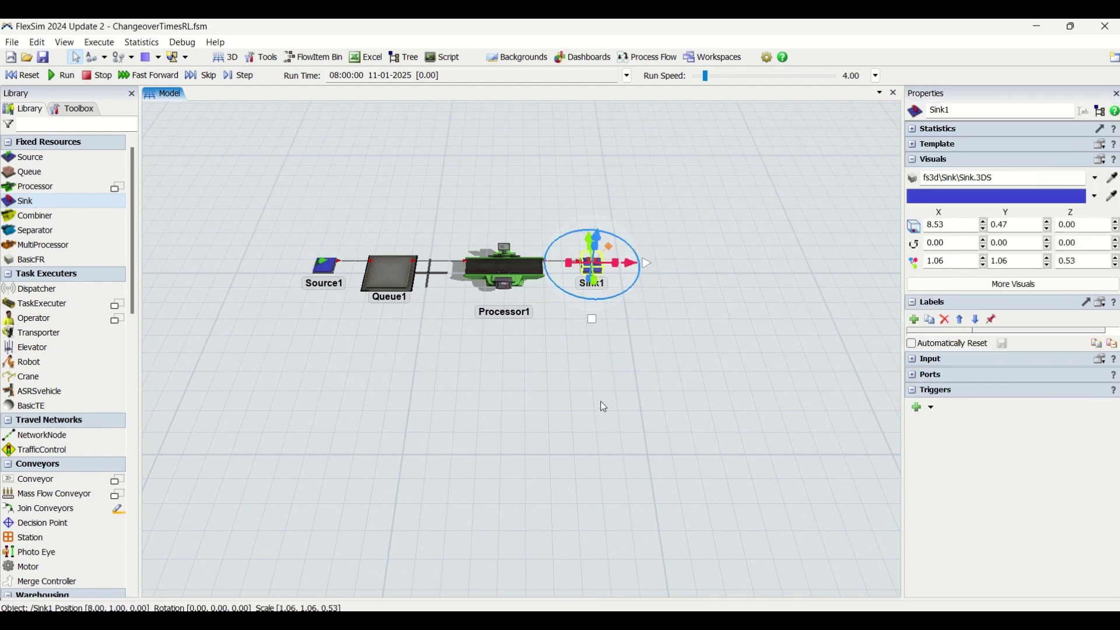
left_click(454, 411)
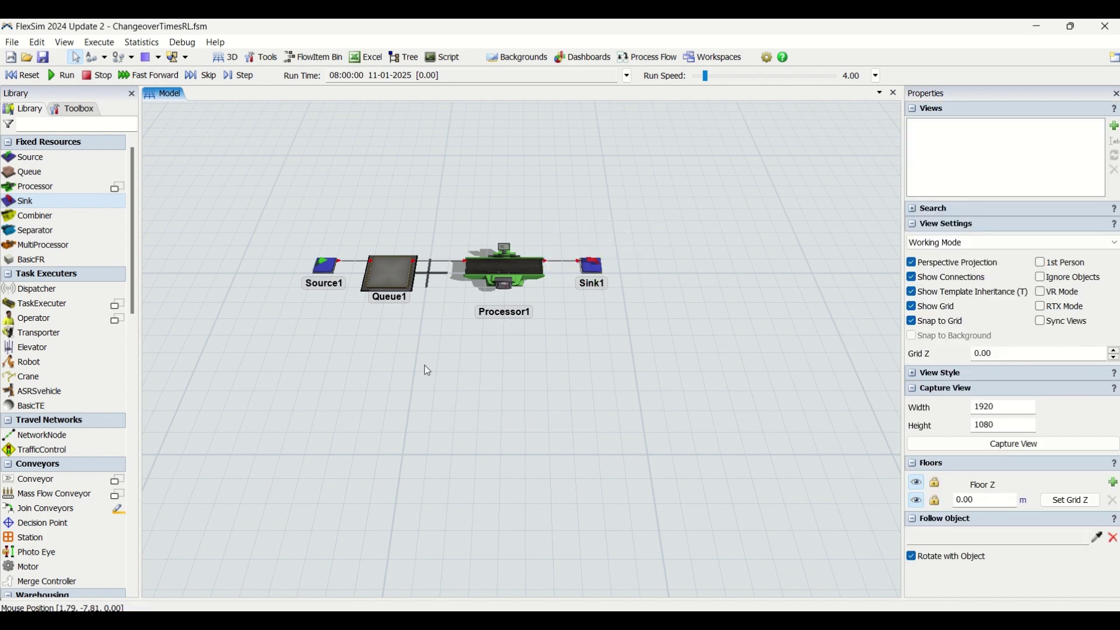
- Add a global table to the model and name it ChangeoverTimes
left_click(82, 111)
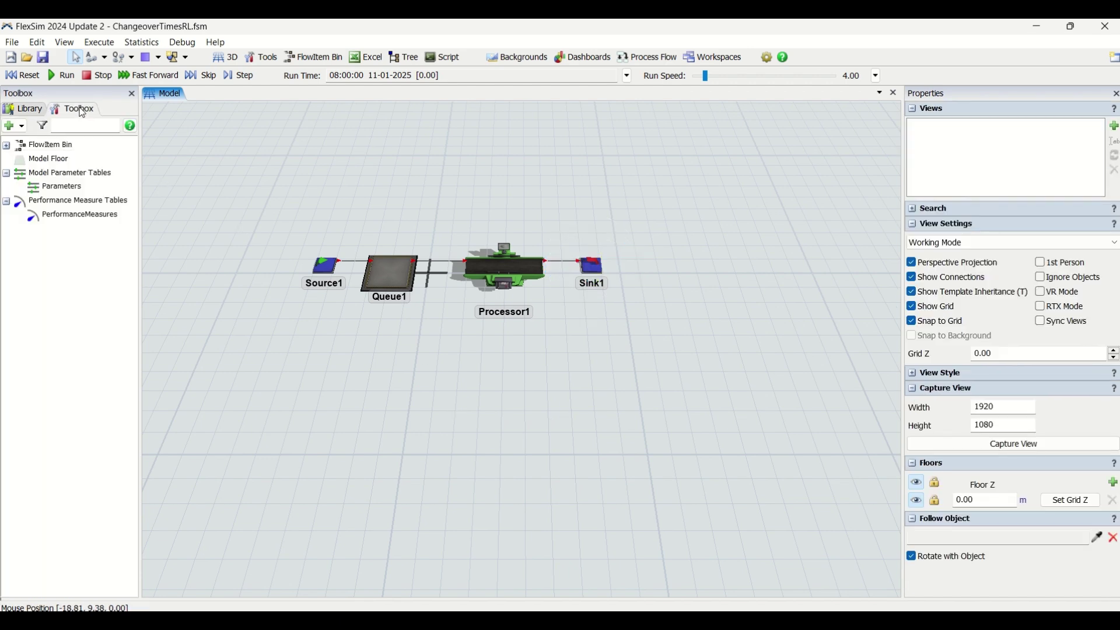
left_click(21, 128)
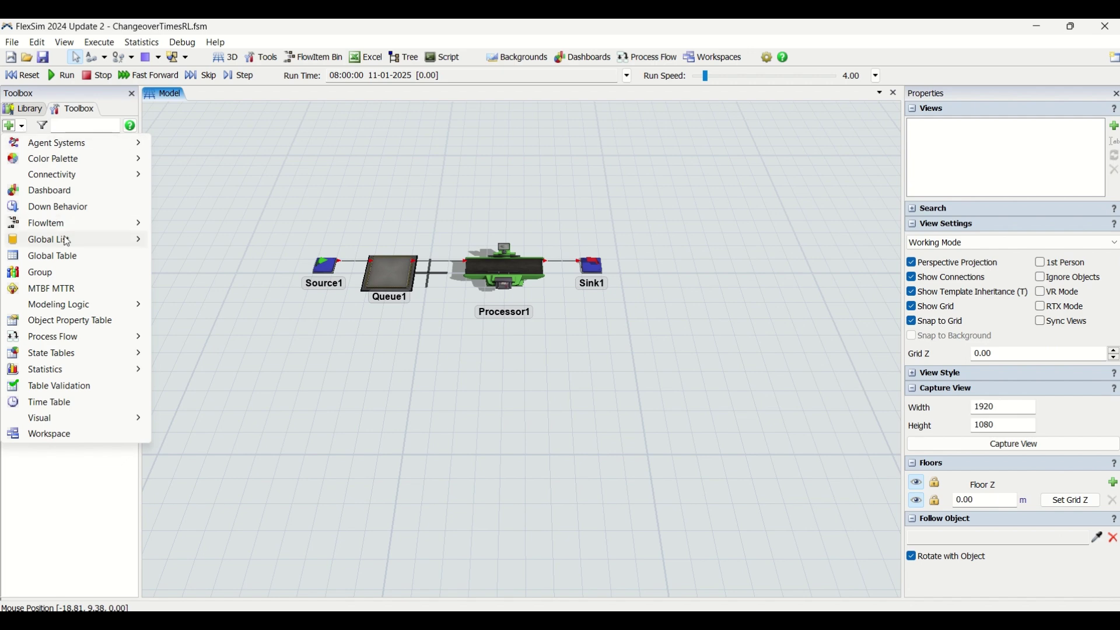
left_click(69, 257)
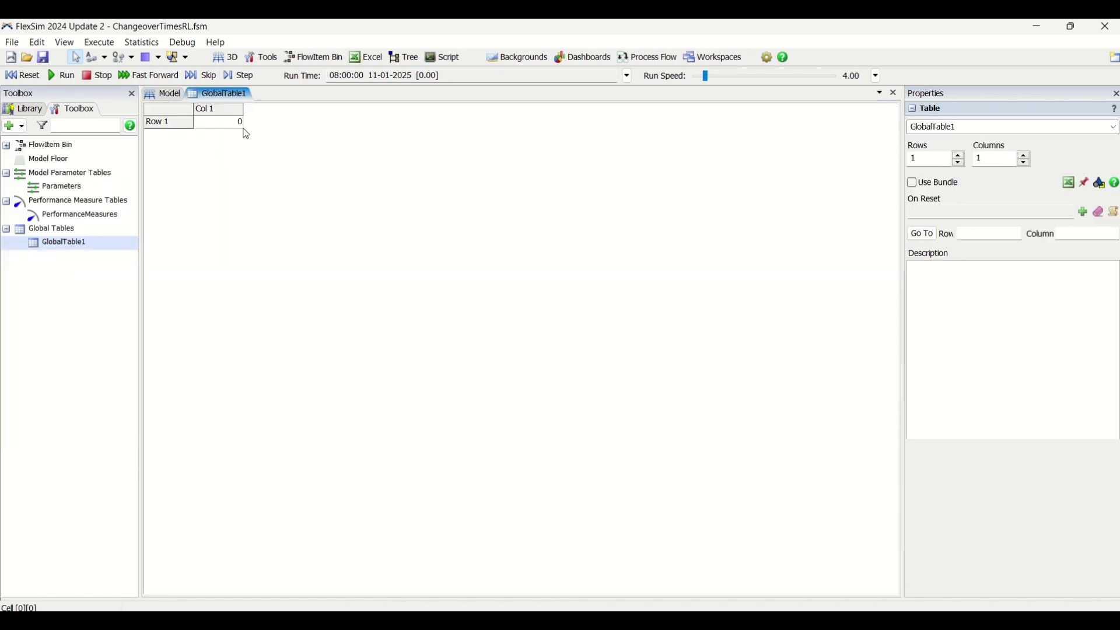
double_click(940, 125)
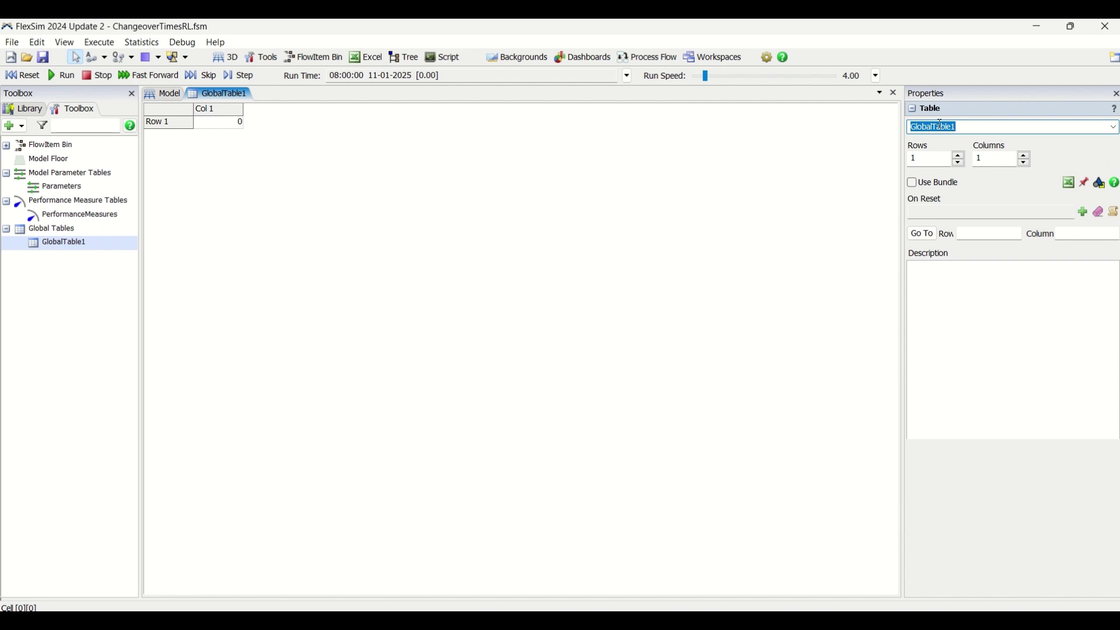
type("ChangeoverT")
type("imes")
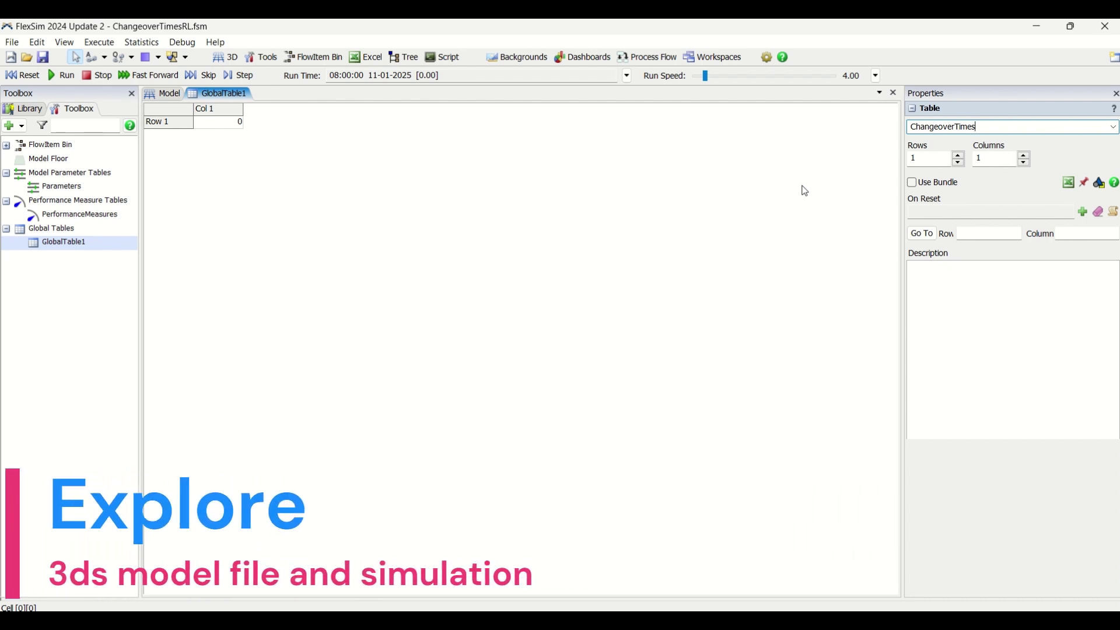
key("Tab")
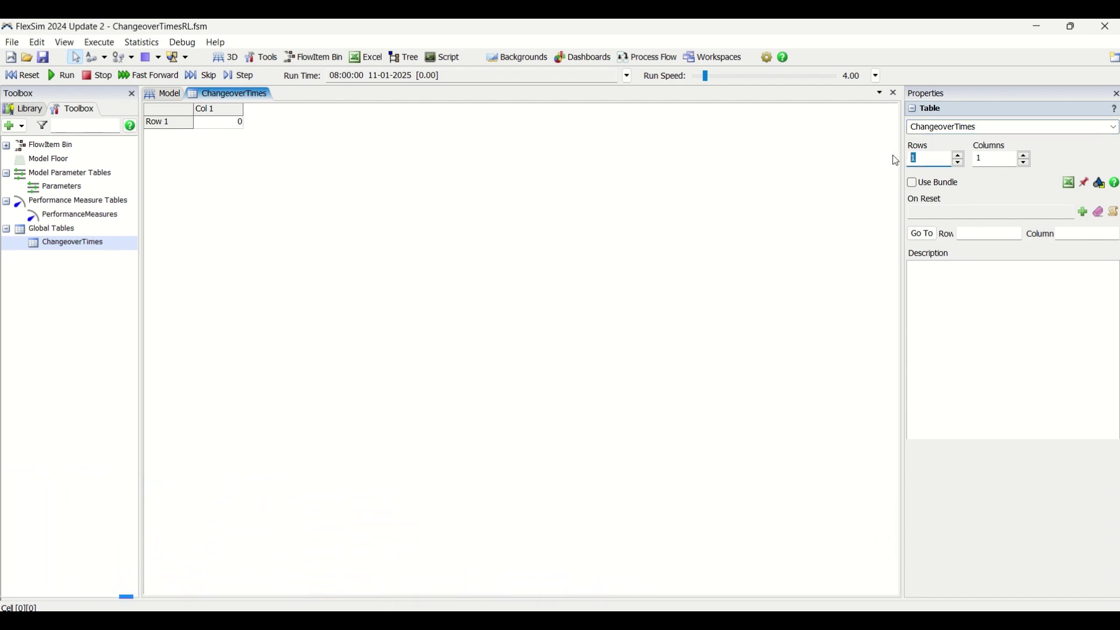
- Set the ChangeoverTimes table to 5 rows and 5 columns
type("5")
key("Tab")
type("5")
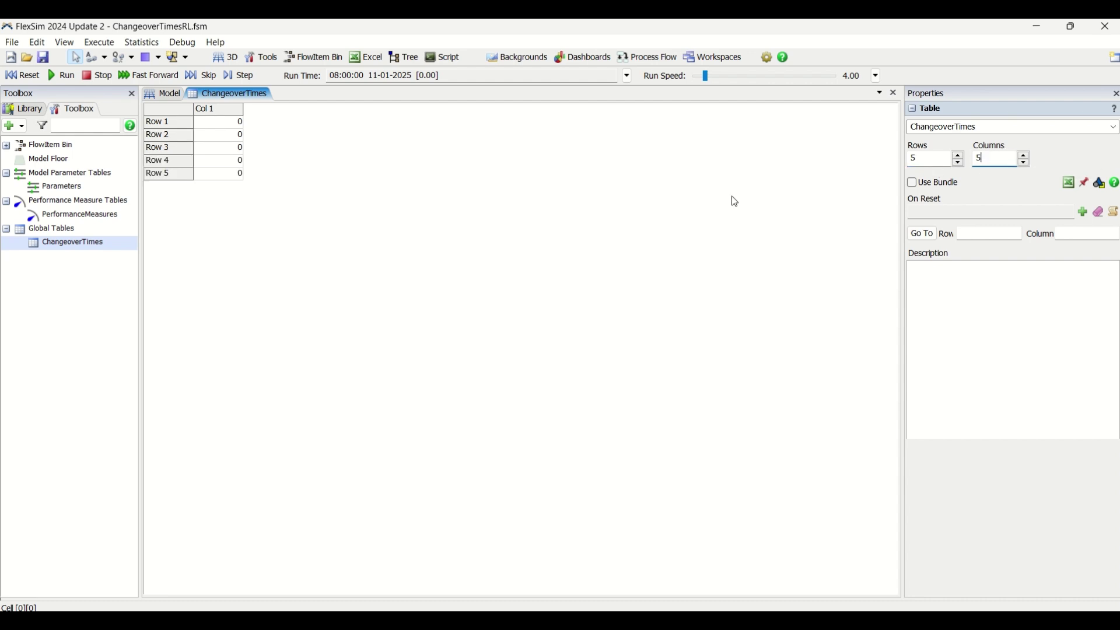
key("Tab")
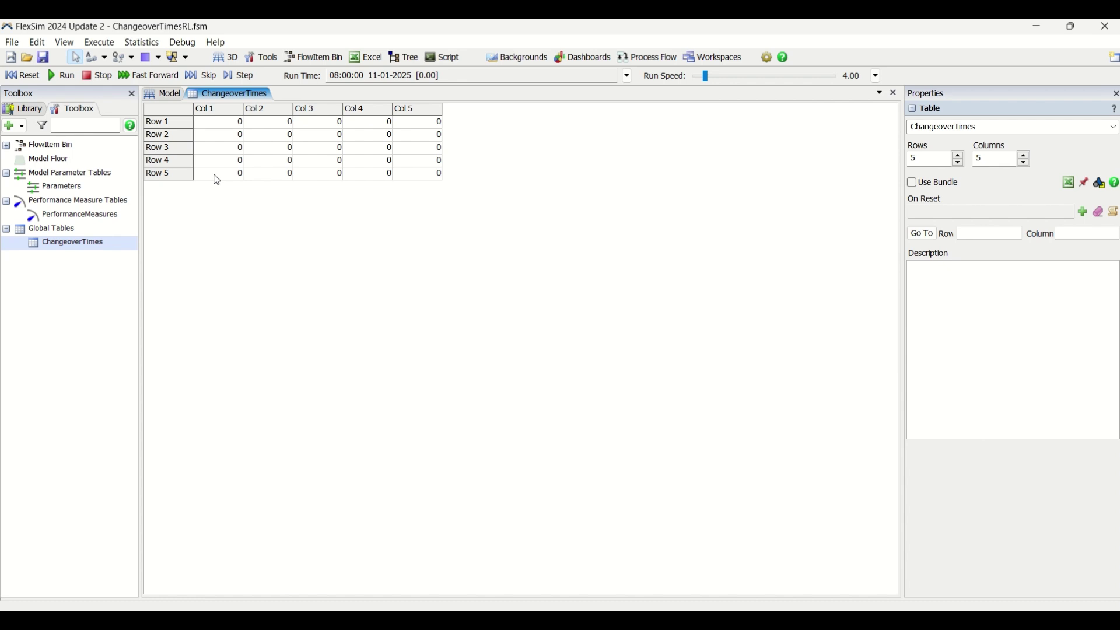
- Enter 10, 20, 30 and 40 in Col 2 through Col 5 of Row 1
left_click(234, 123)
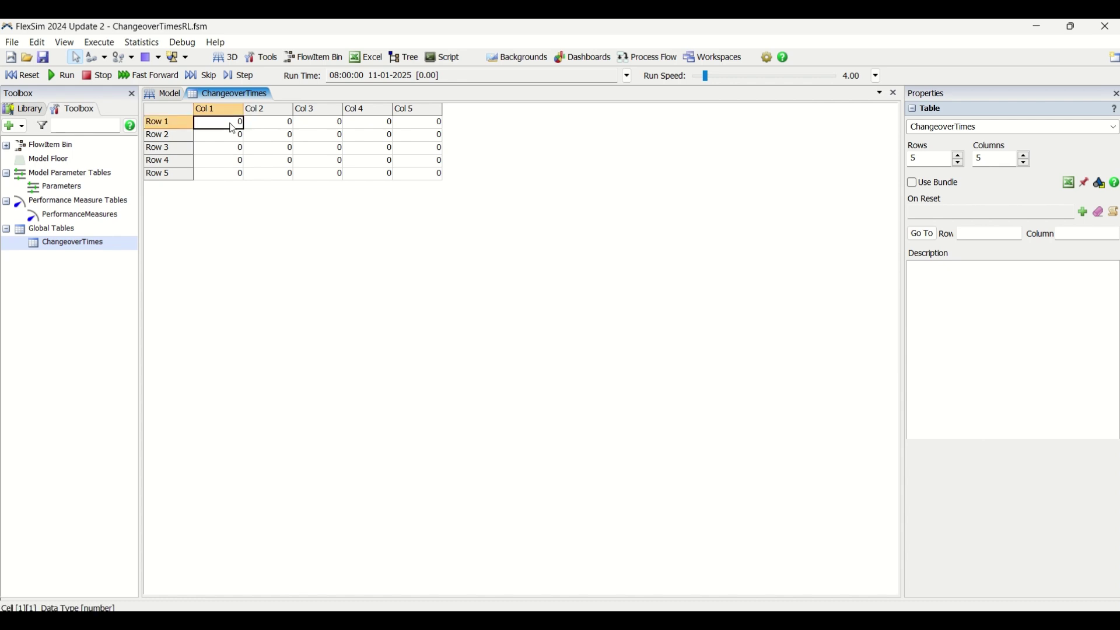
left_click(291, 124)
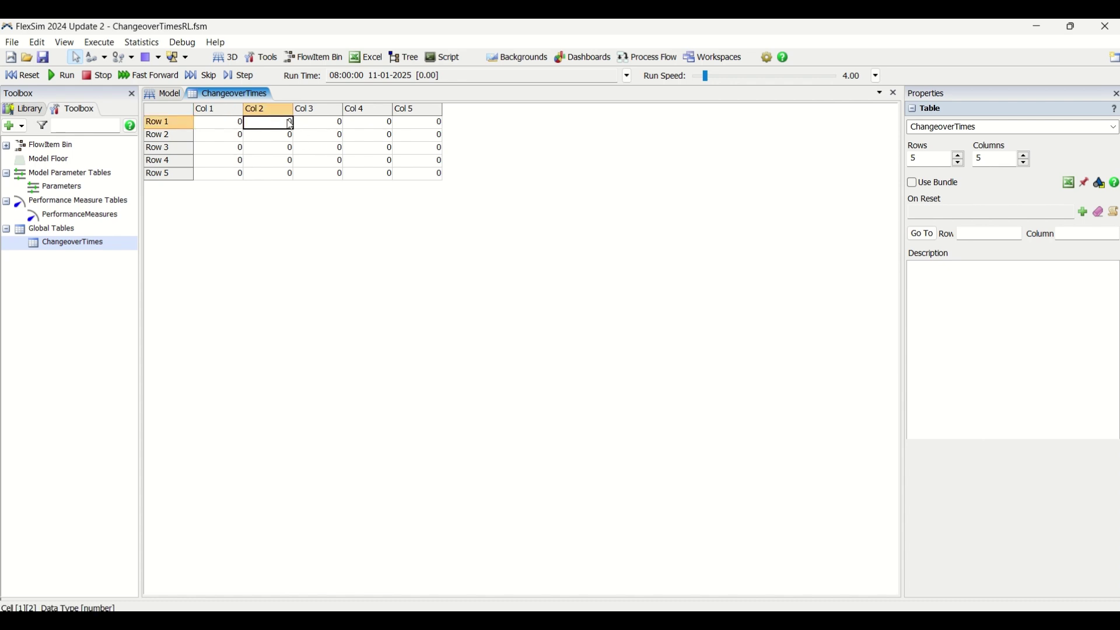
type("10")
key("Tab")
type("3")
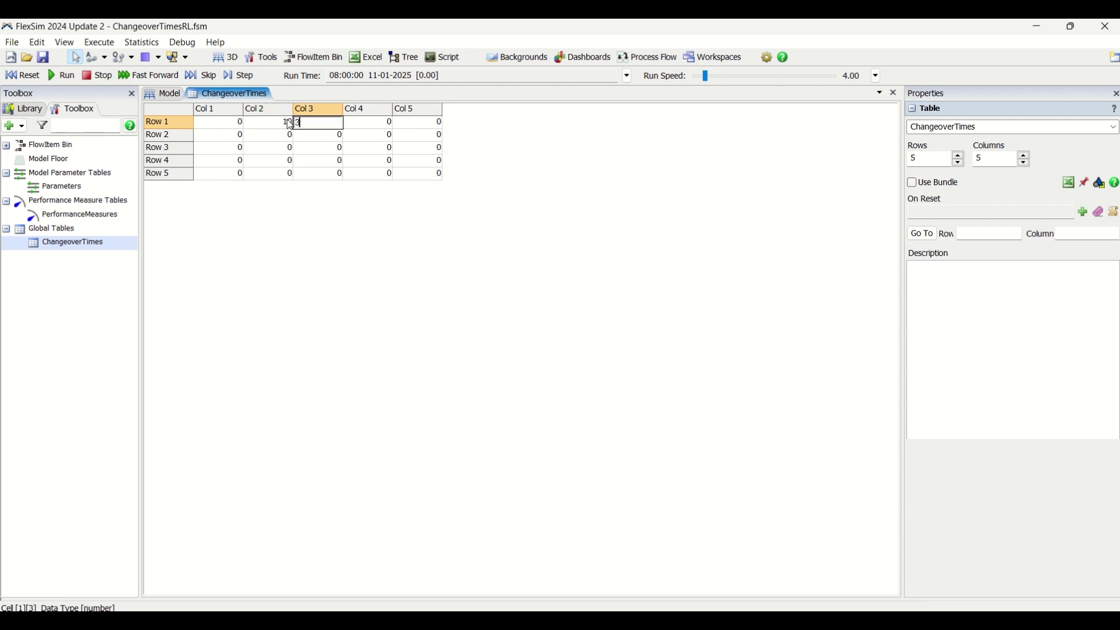
key("BackSpace")
type("20")
key("Tab")
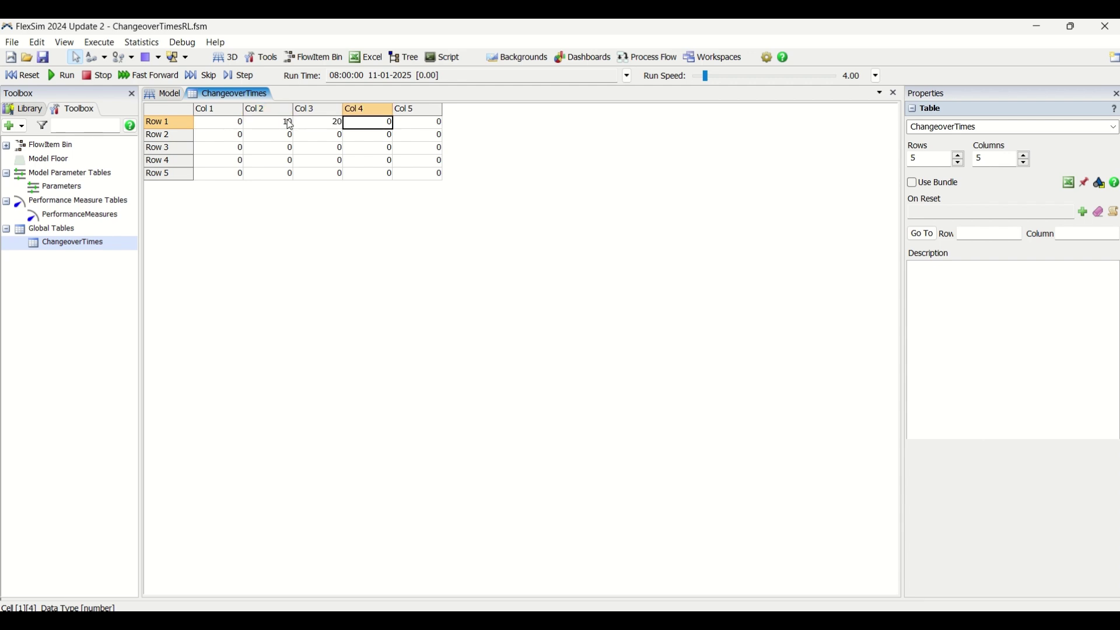
type("30")
key("Tab")
type("40")
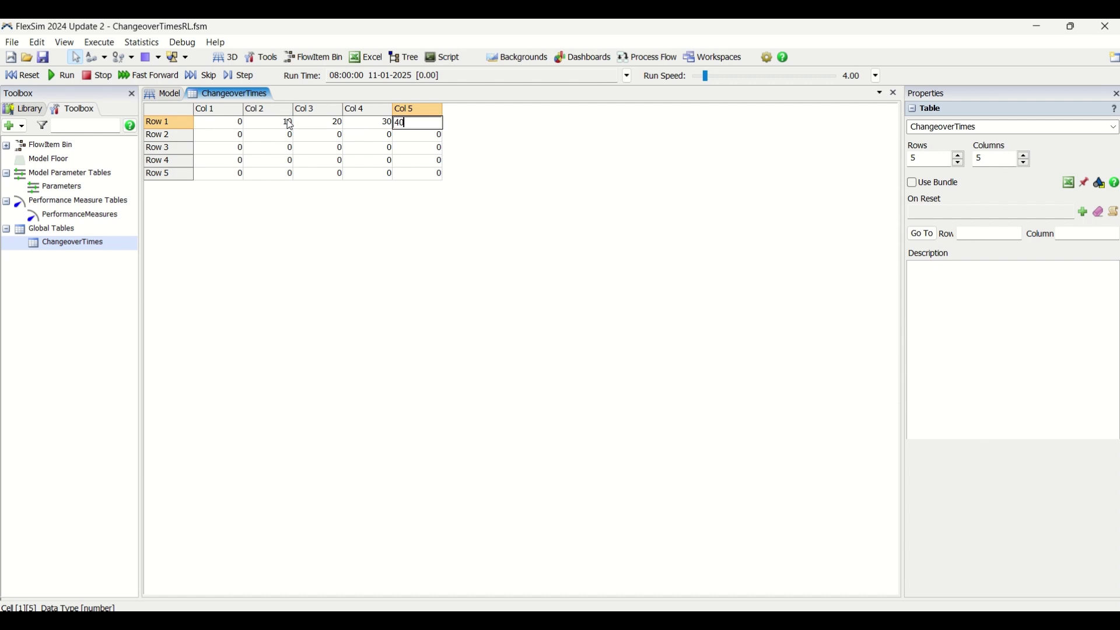
key("Return")
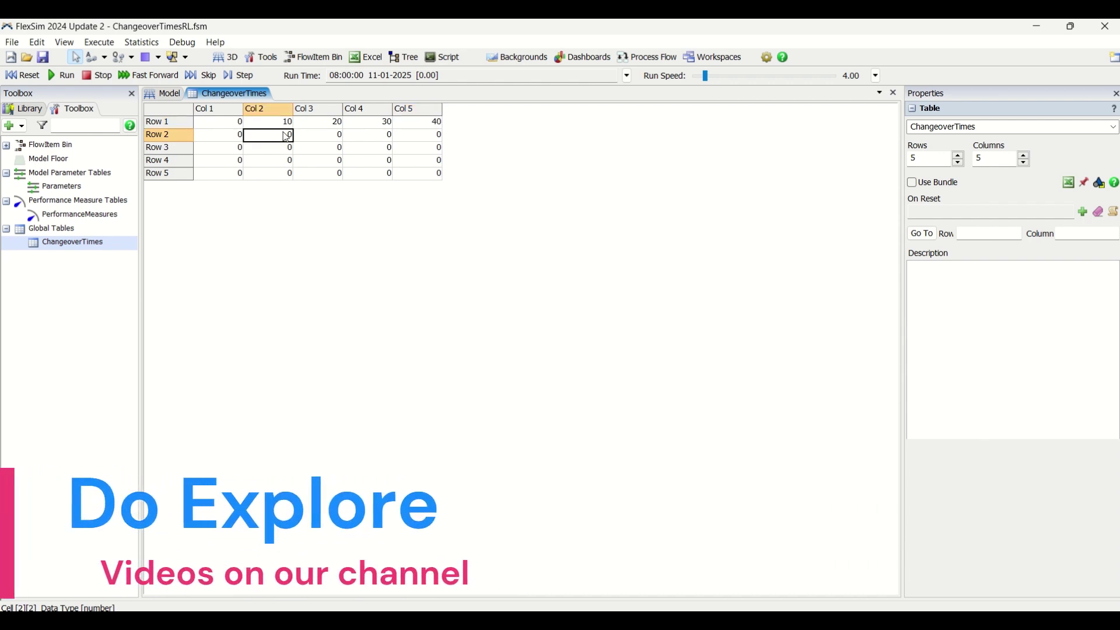
- Enter 10, 20 and 30 in Col 3 through Col 5 of Row 2
key("Tab")
type("10")
key("Tab")
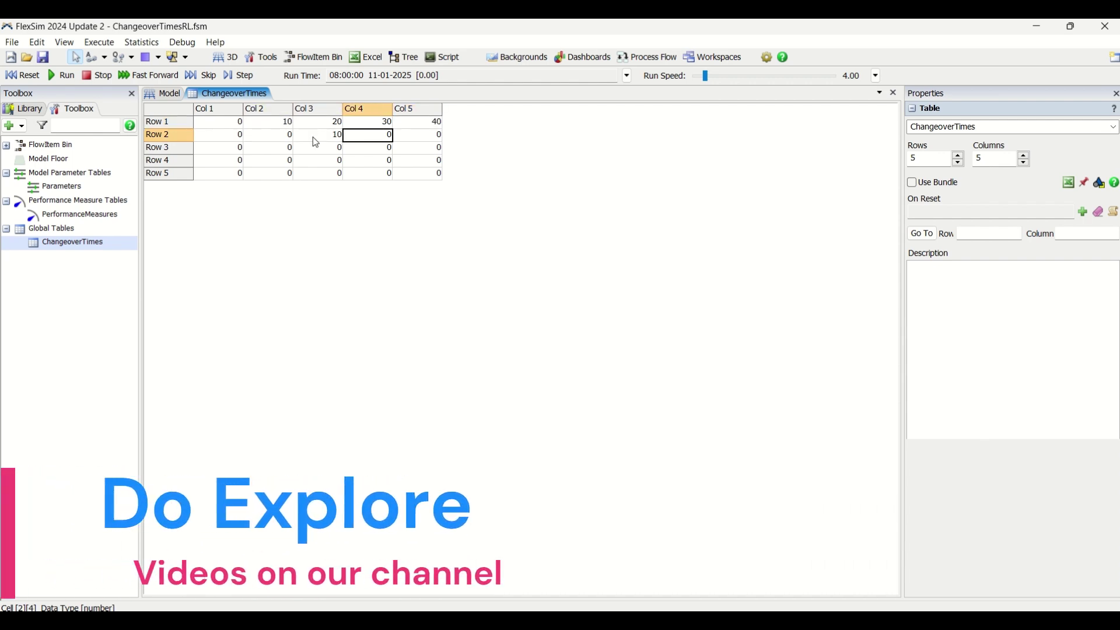
type("20")
key("Tab")
type("30")
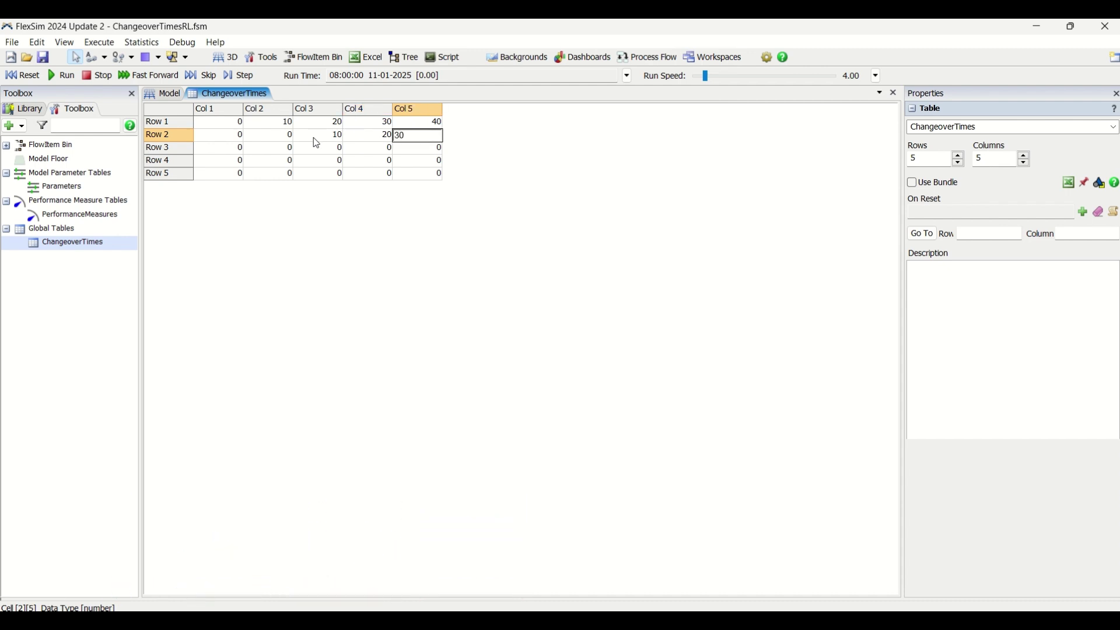
- Enter 10, 20, 30 and 40 down Col 1 from Row 2 to Row 5
left_click(217, 136)
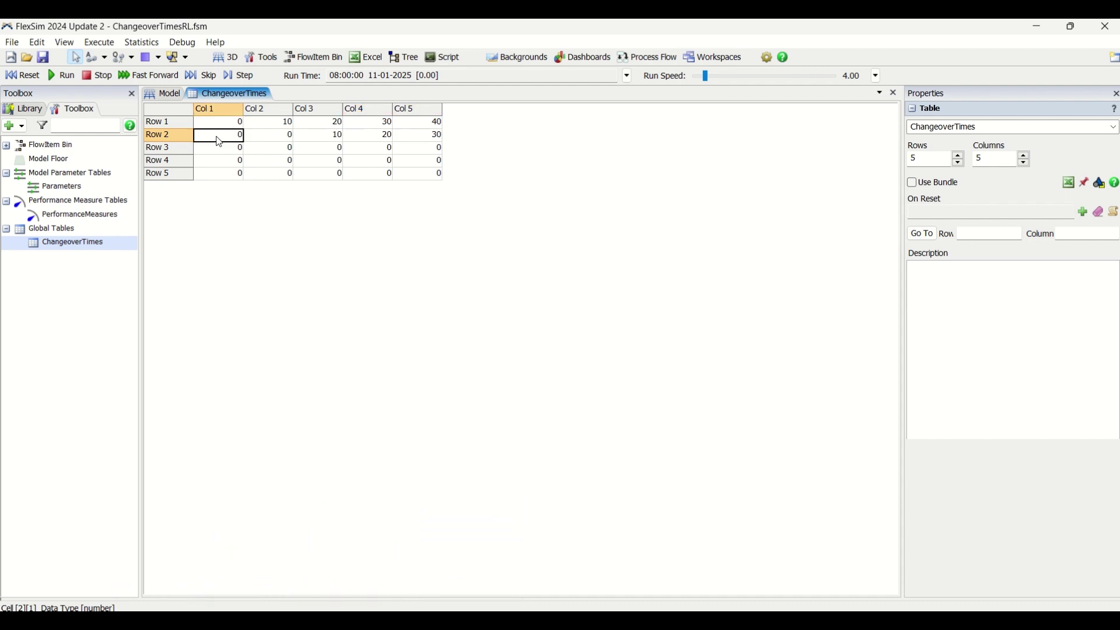
type("10")
key("Return")
type("20")
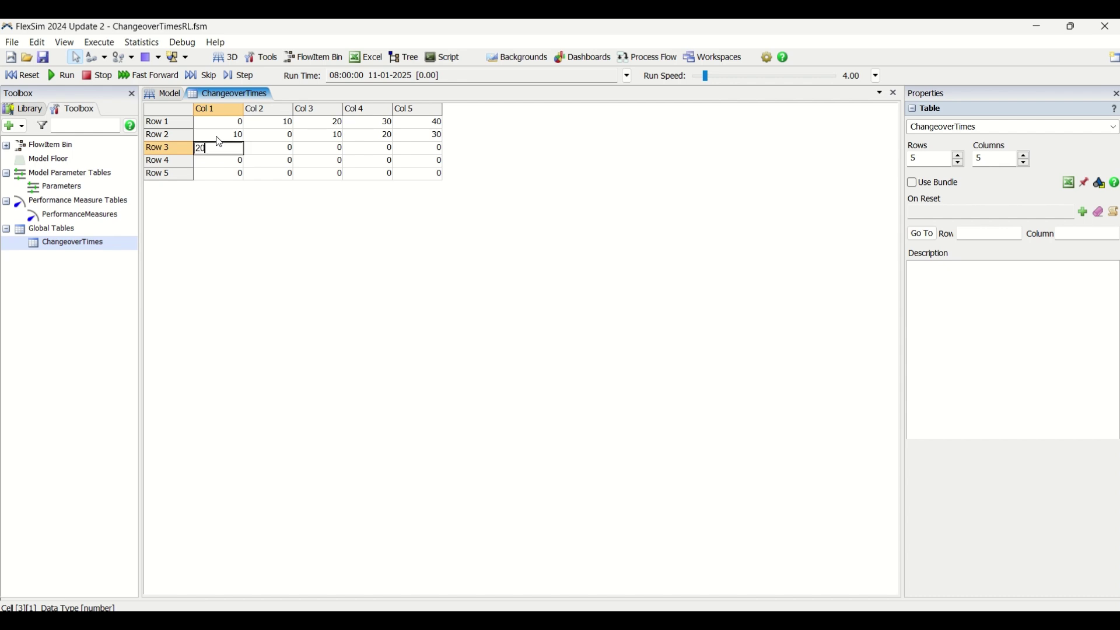
key("Return")
type("30")
key("Return")
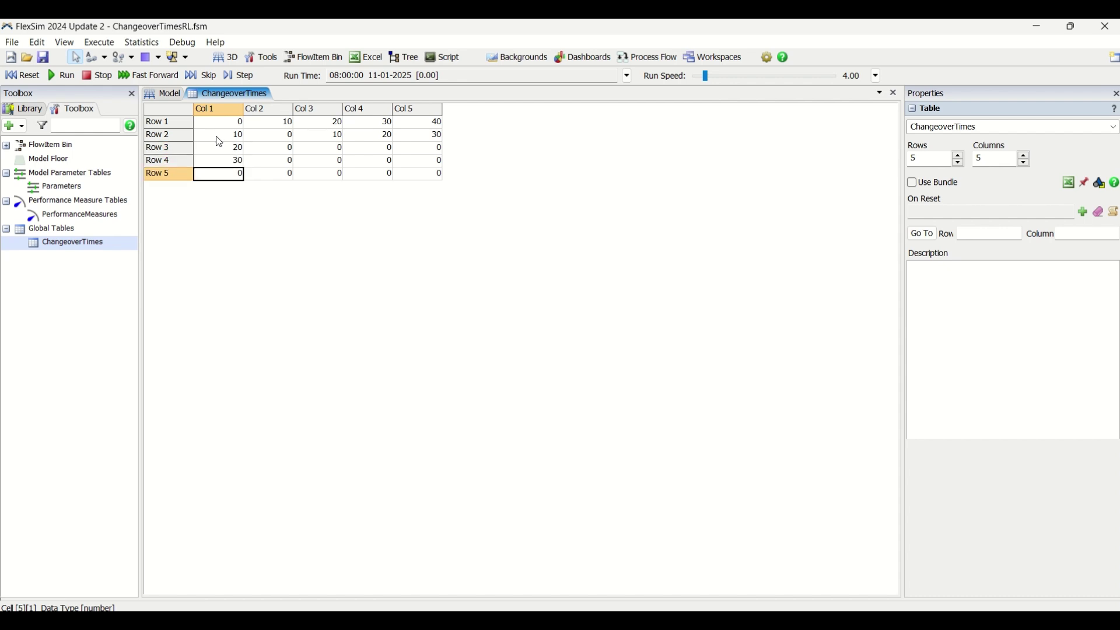
type("40")
- Enter 10, 20 and 30 down Col 2 from Row 3 to Row 5
left_click(262, 150)
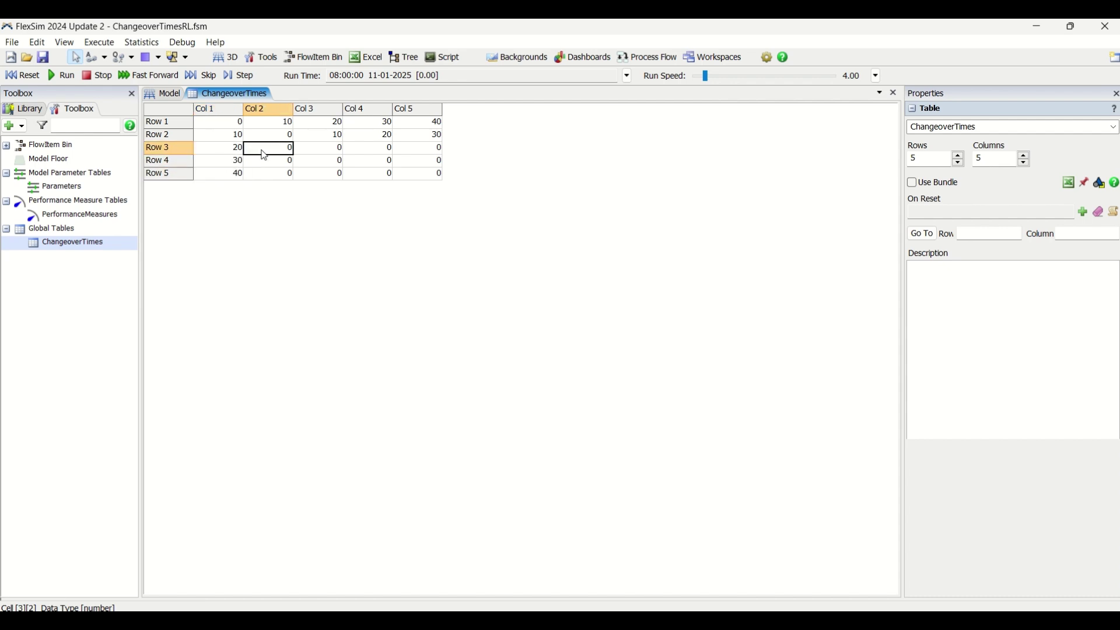
type("10")
key("Return")
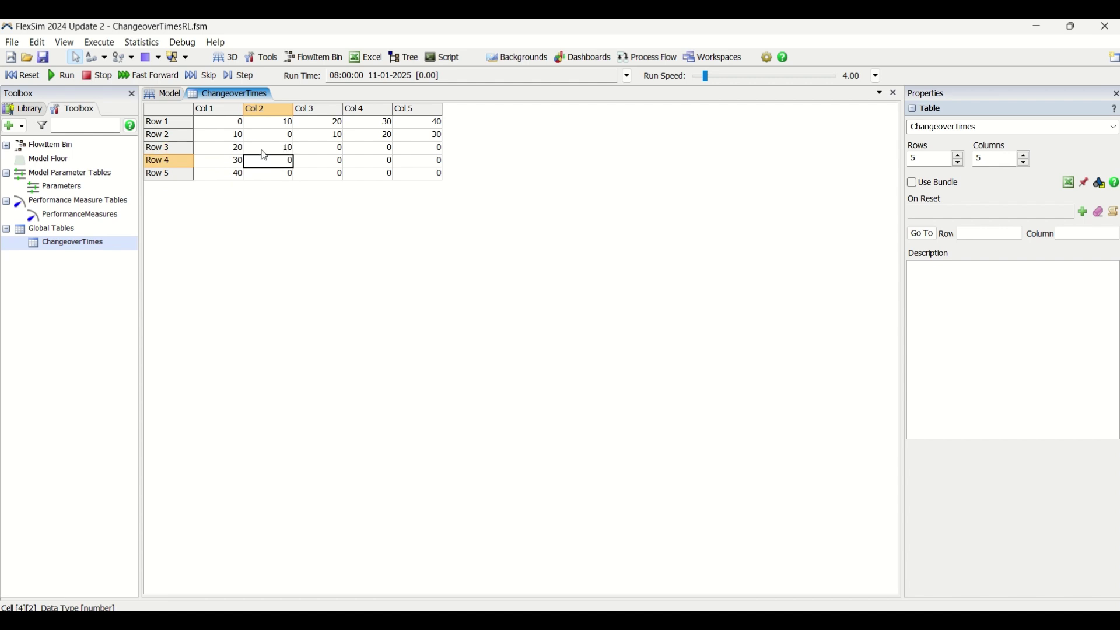
type("20")
key("Return")
type("30")
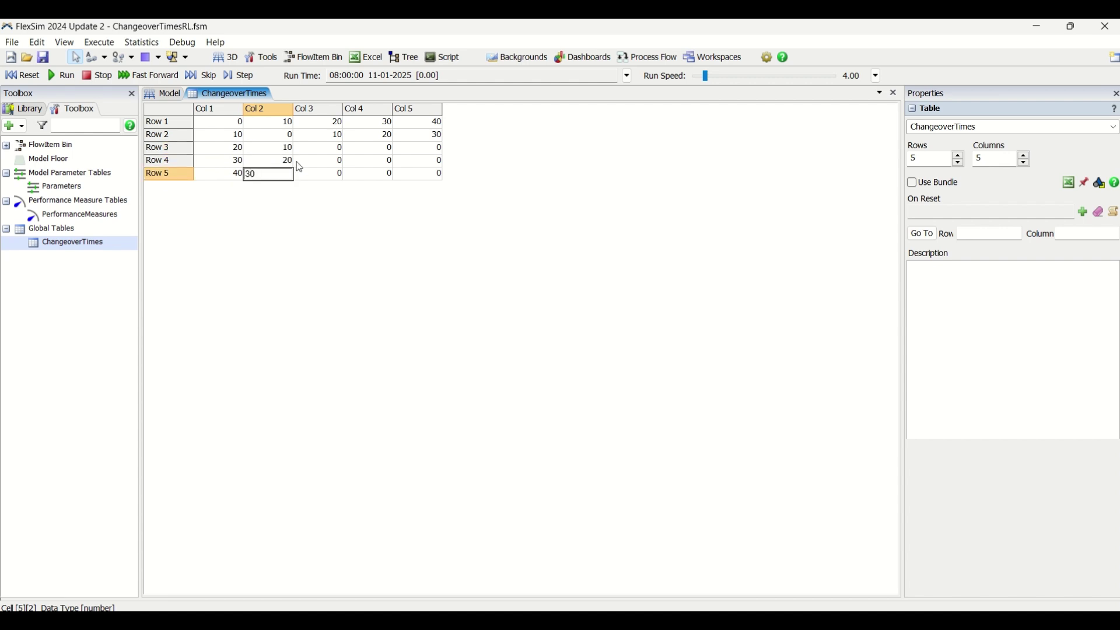
- Enter 10 and 20 in Rows 4 and 5 of Col 3, and 10 in Row 5 of Col 4
left_click(323, 163)
type("10")
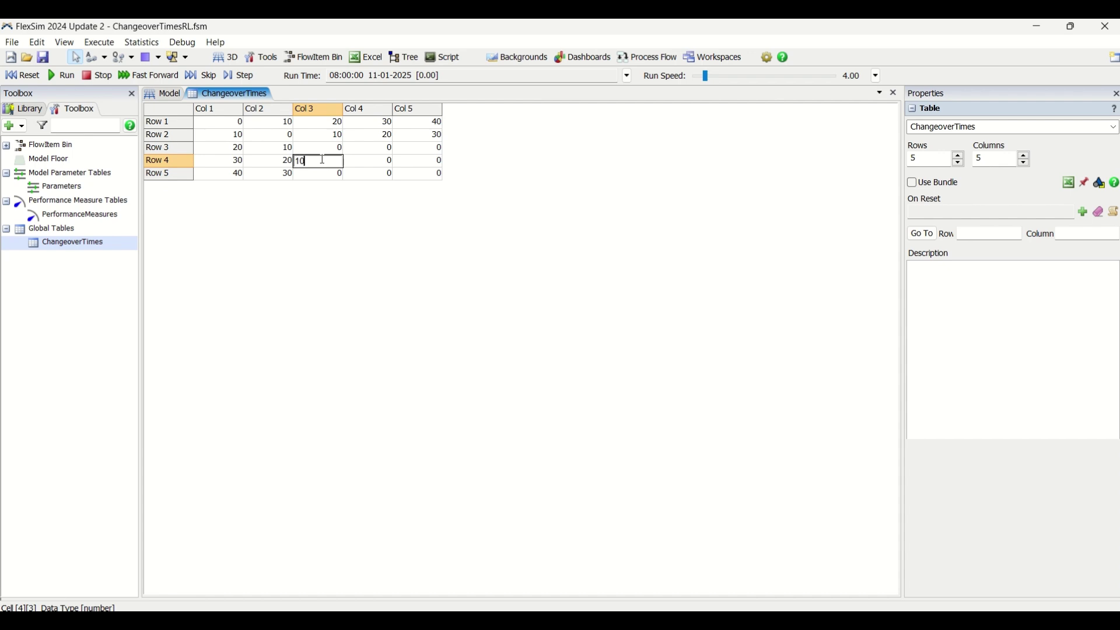
key("Return")
type("20")
key("Return")
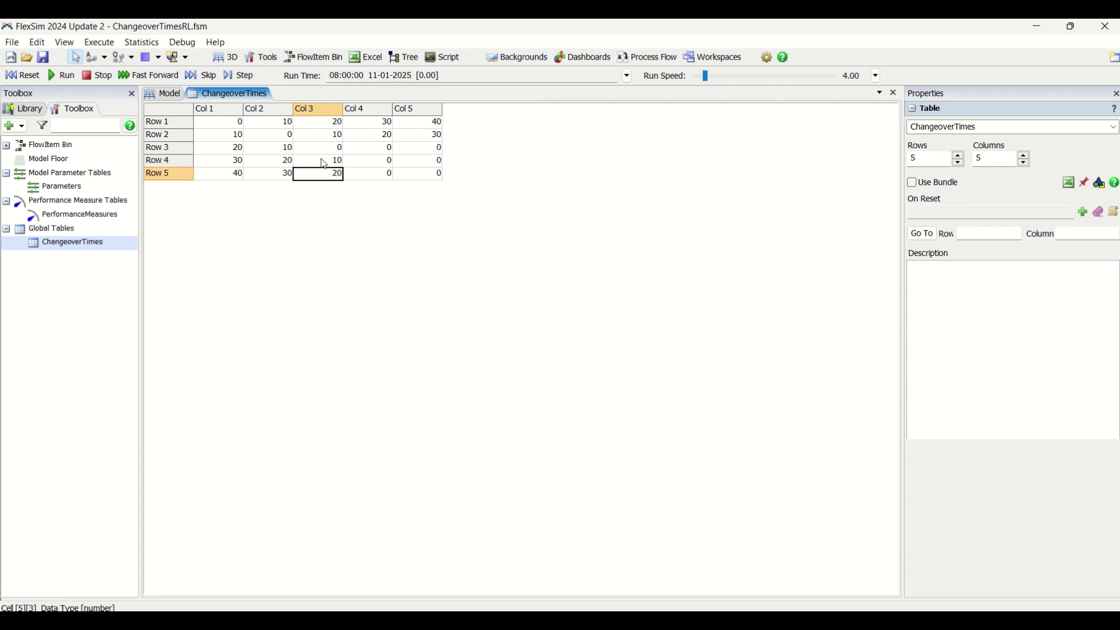
left_click(383, 175)
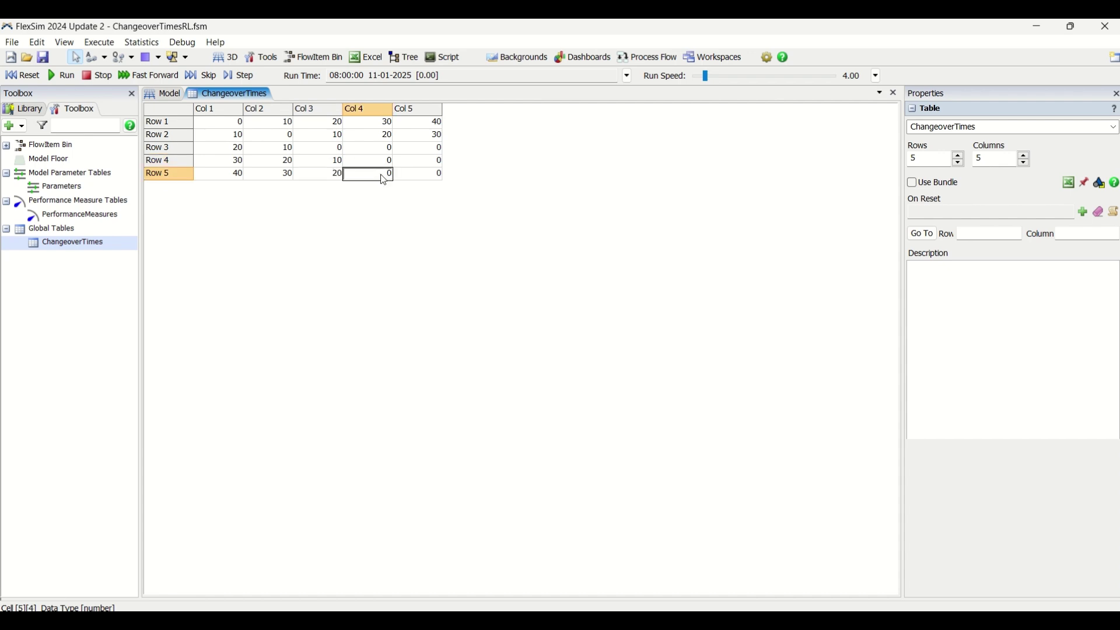
type("10")
left_click(389, 150)
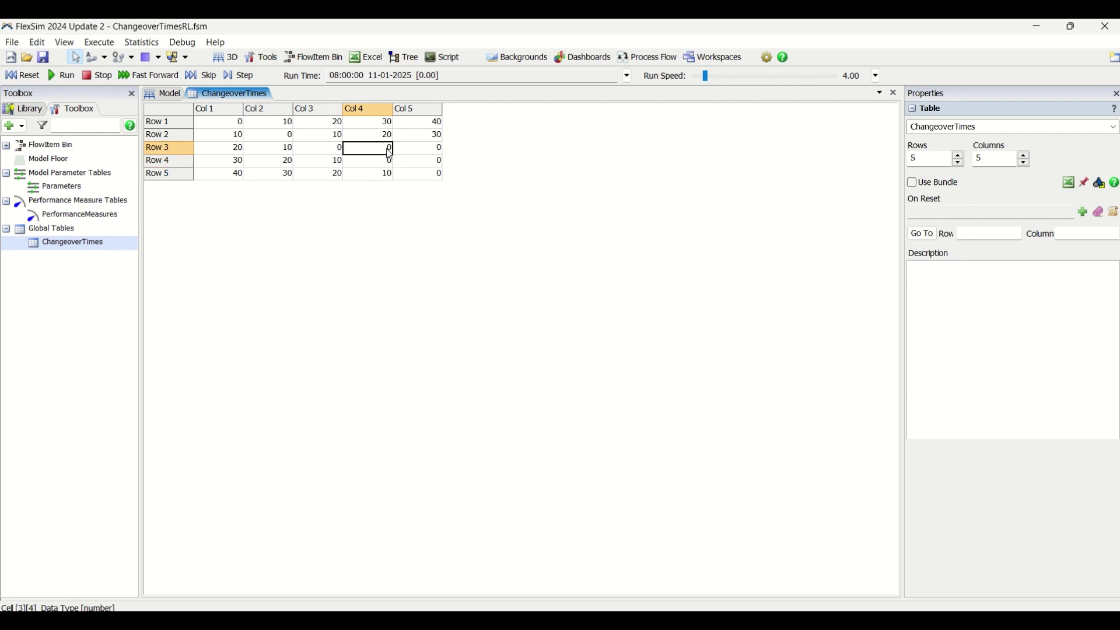
- Enter 10 and 20 in Col 4 and Col 5 of Row 3, and 10 in Col 5 of Row 4
type("10")
key("Return")
key("Right")
key("Up")
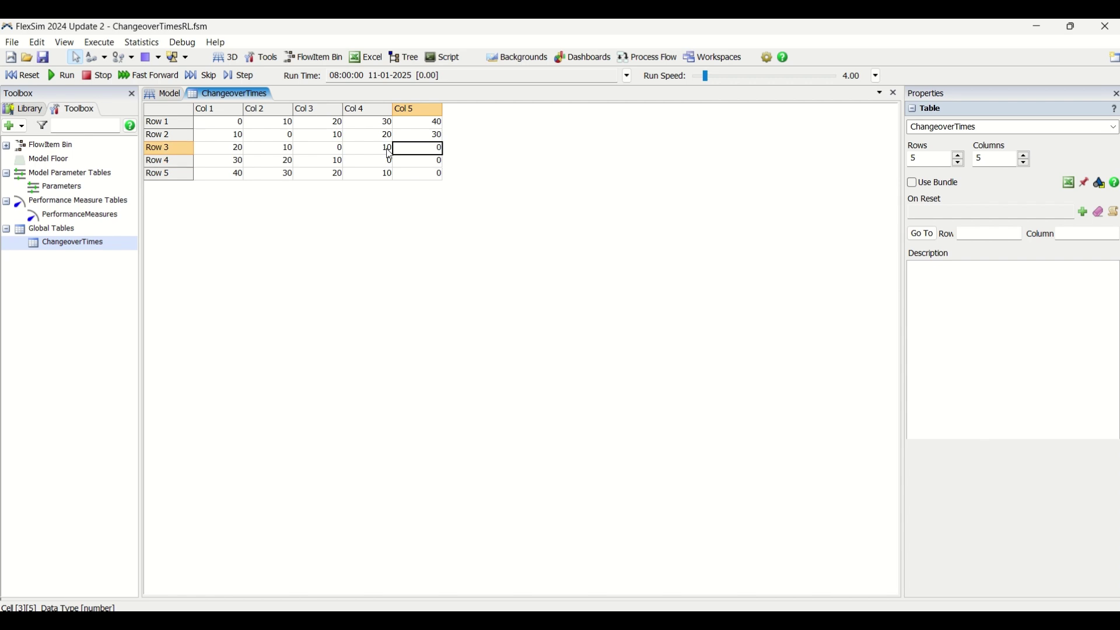
type("20")
key("Return")
type("10")
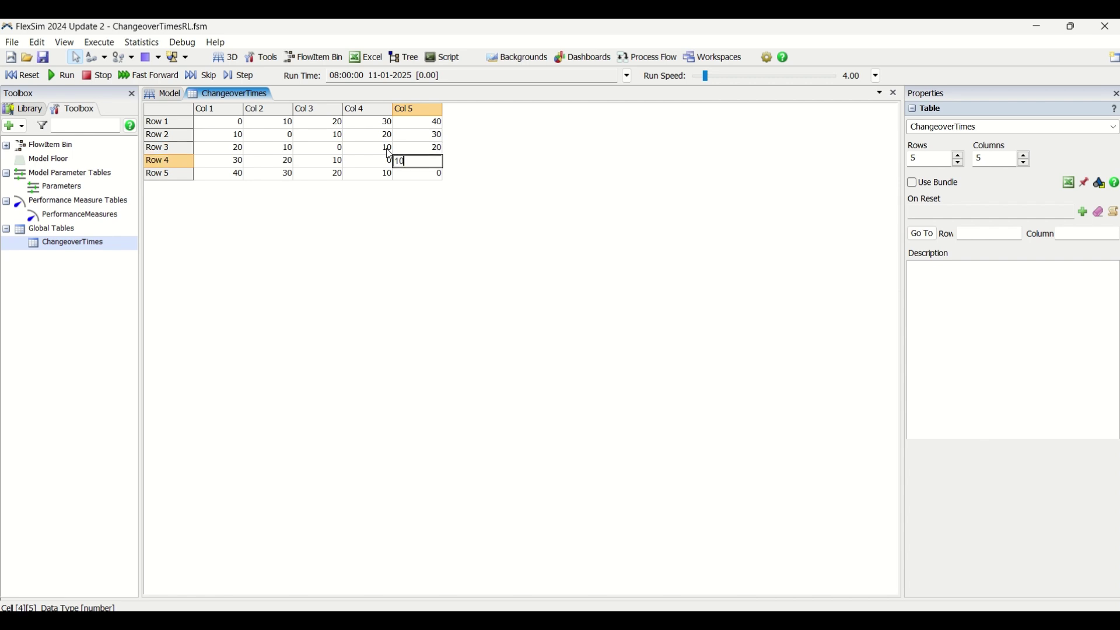
left_click(417, 223)
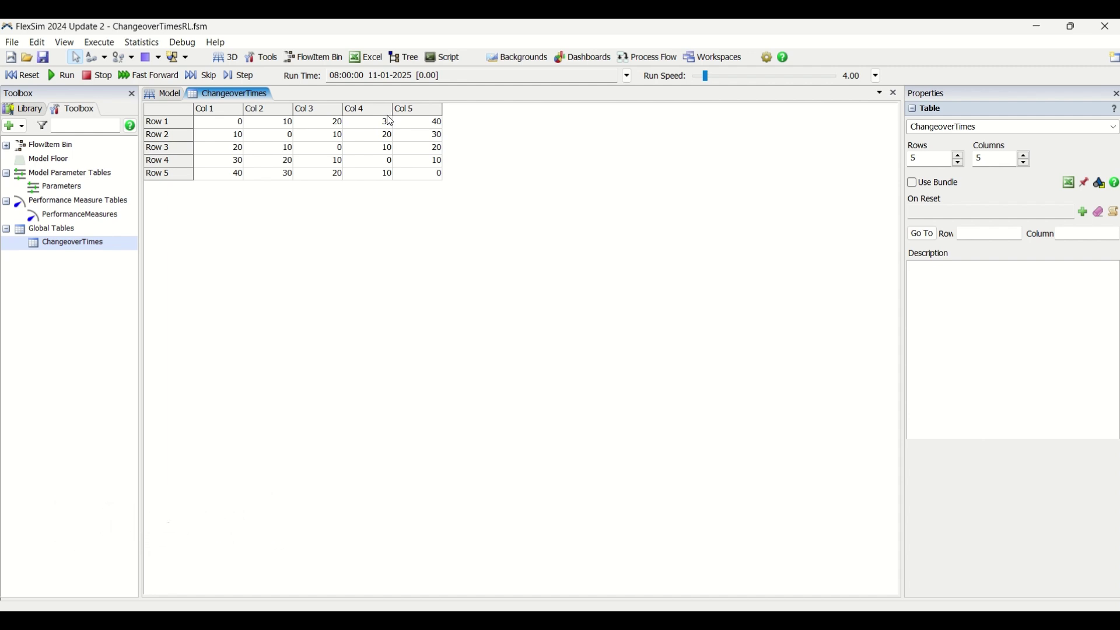
- Set Processor1's setup time to a From/To Lookup Table using the ChangeoverTimes table and the "Type" label
left_click(162, 94)
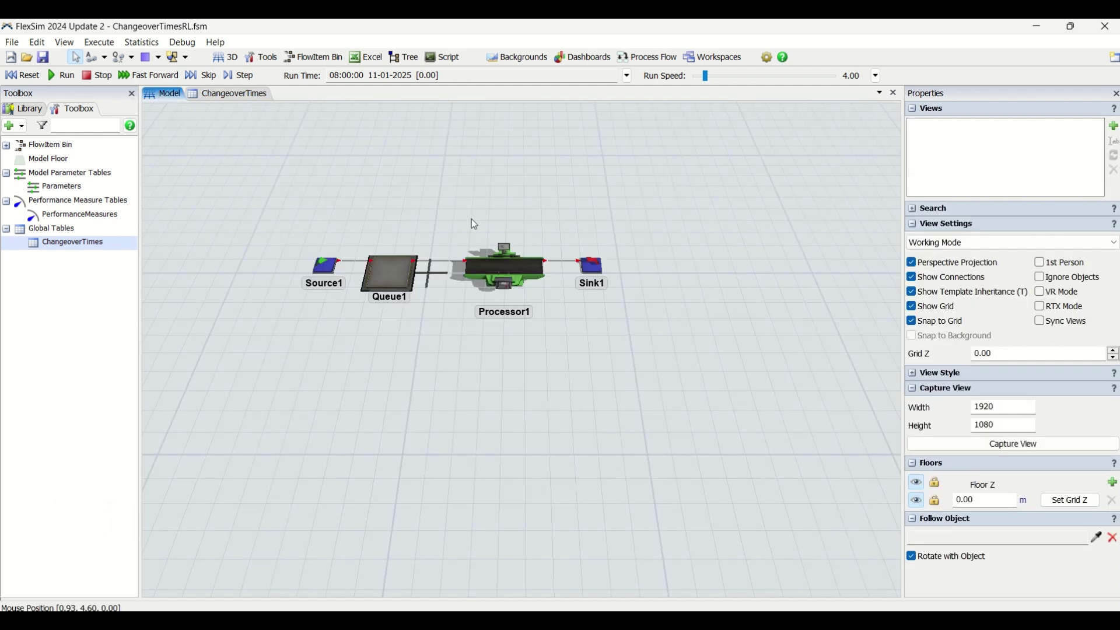
left_click(517, 272)
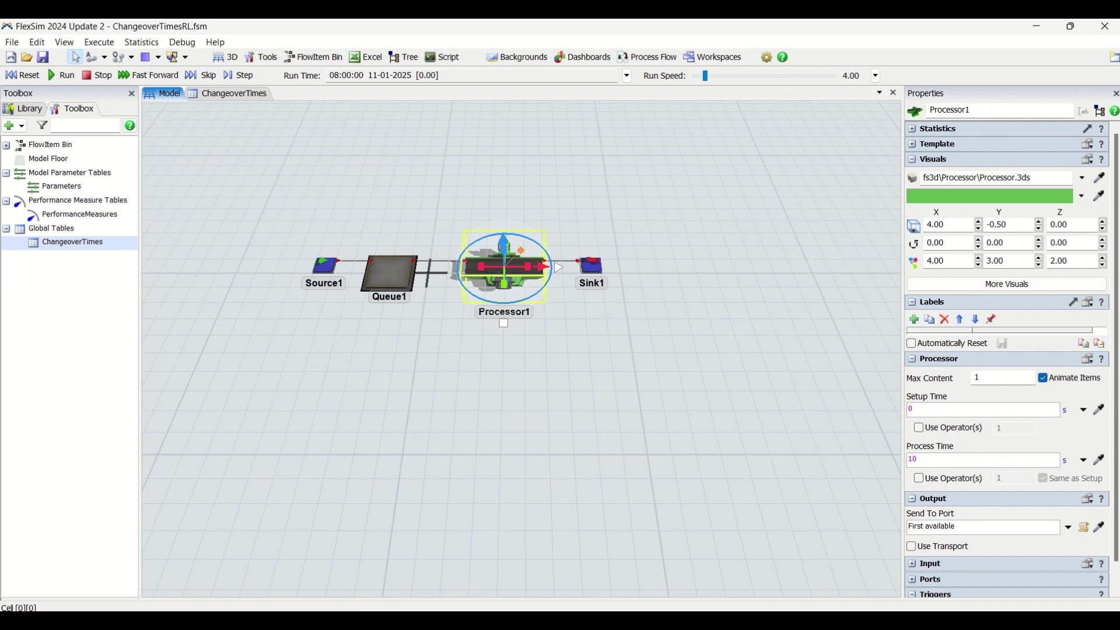
left_click(1084, 414)
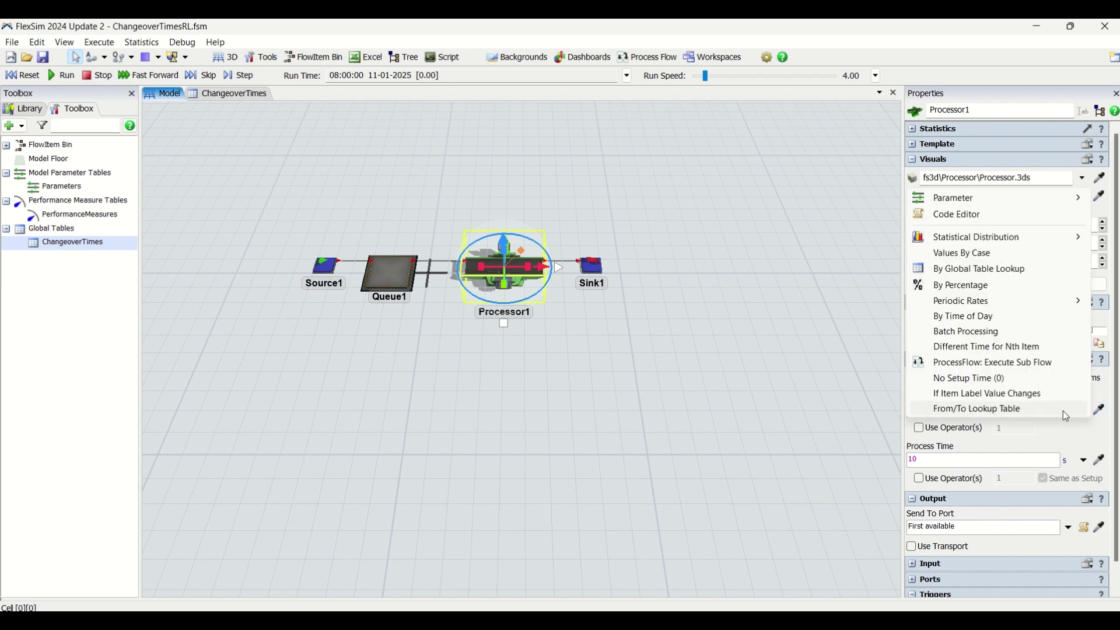
left_click(1030, 410)
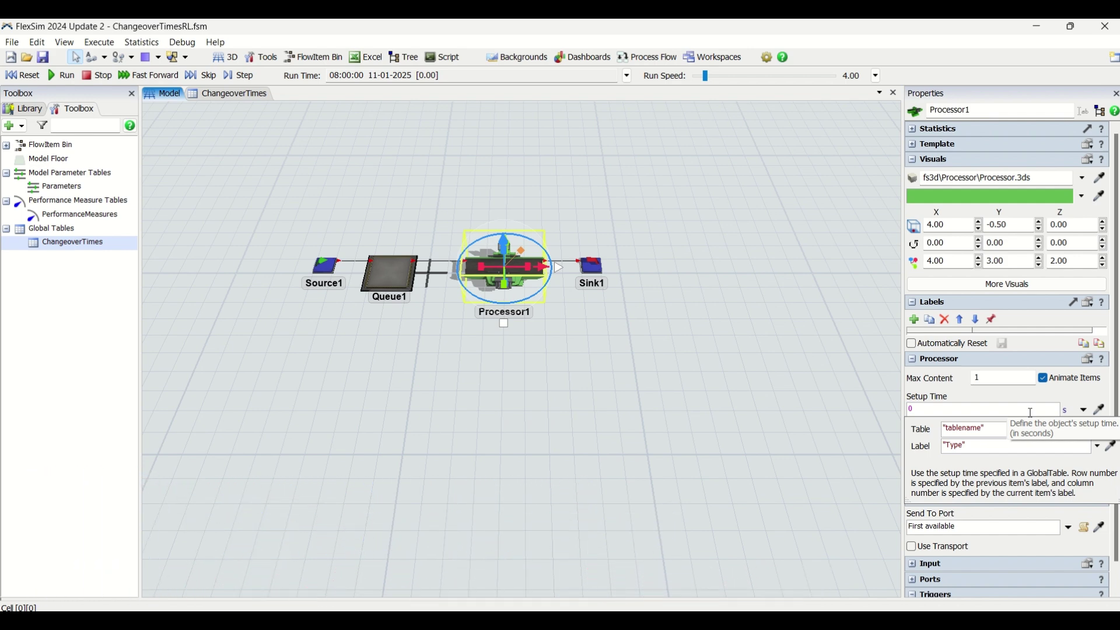
double_click(966, 430)
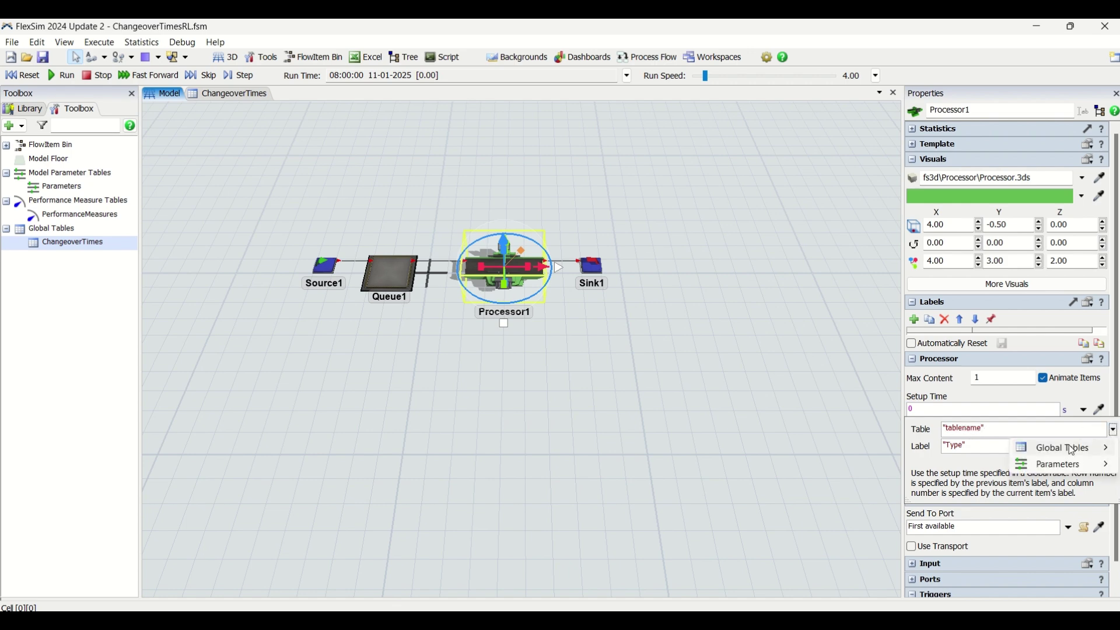
mouse_move(1057, 447)
left_click(952, 447)
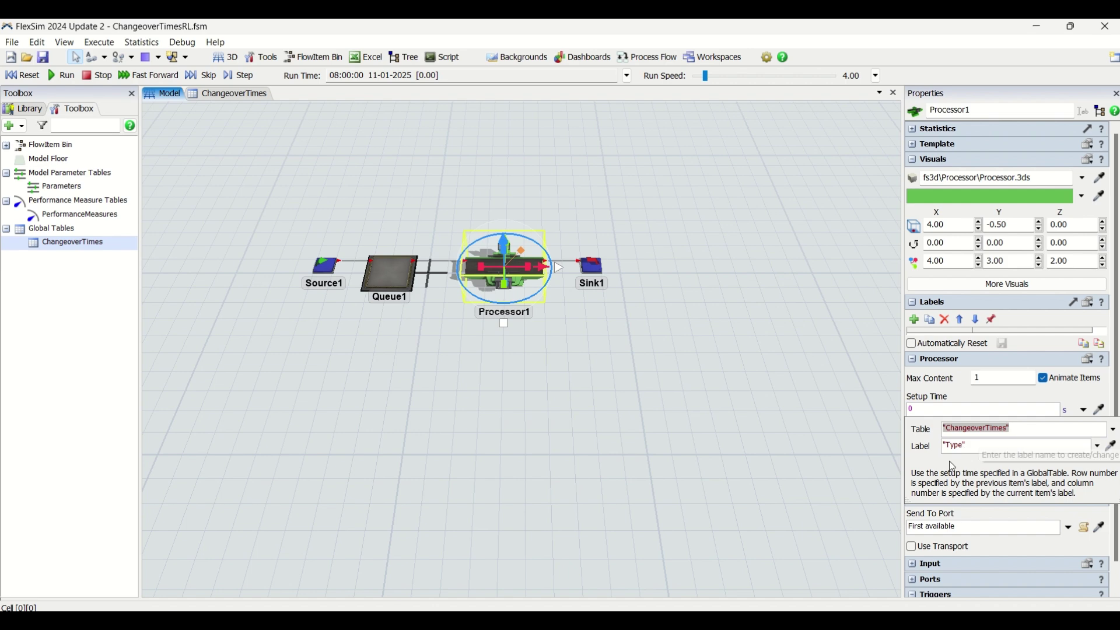
left_click(964, 450)
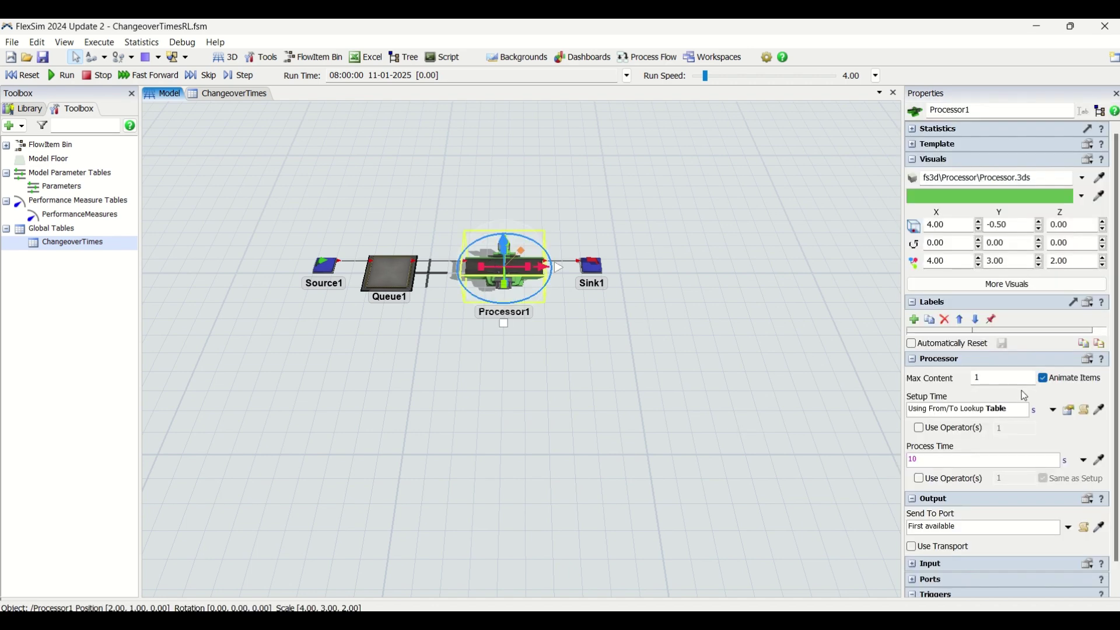
left_click(1070, 412)
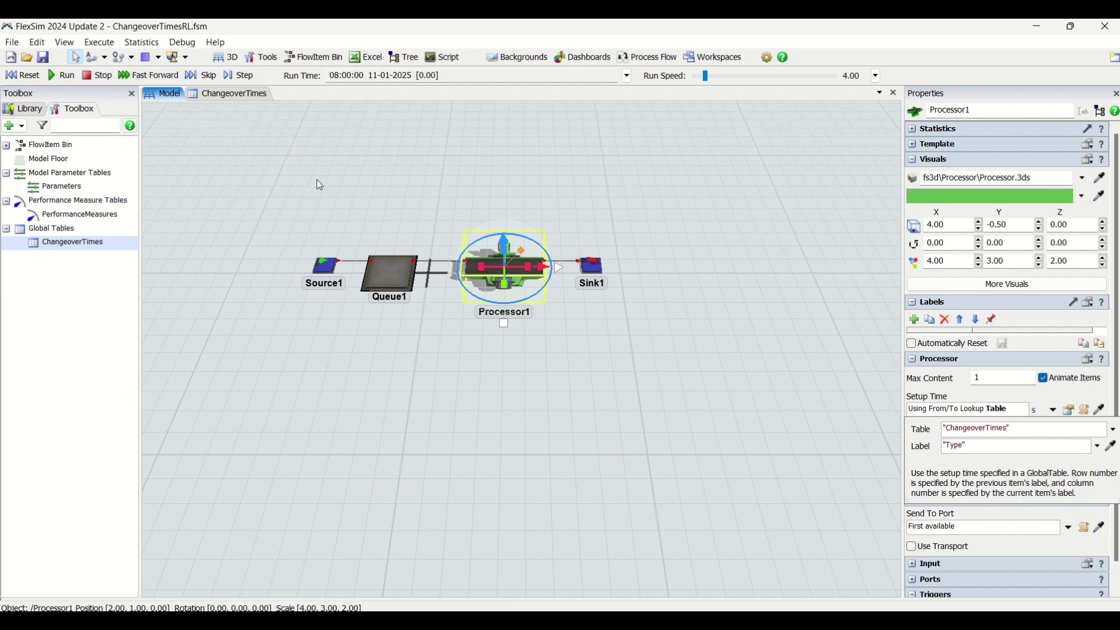
left_click(679, 472)
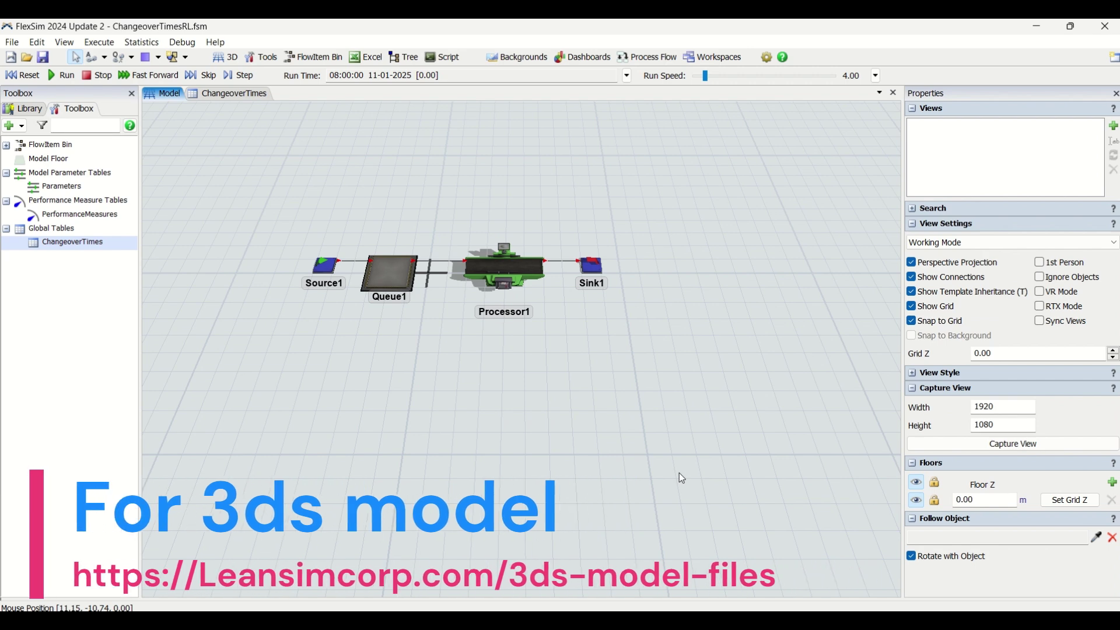
- Add an On Creation trigger to Source1 that sets label and color, with "Type" as duniform(1, 5, getstream(current)), and reset the model
left_click(330, 280)
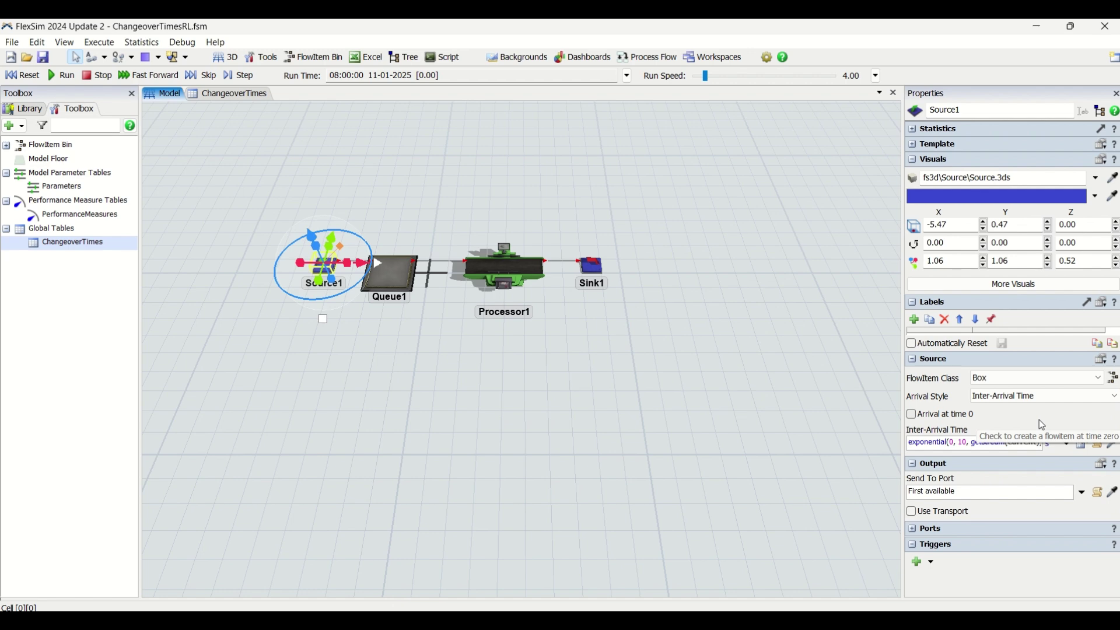
left_click(920, 562)
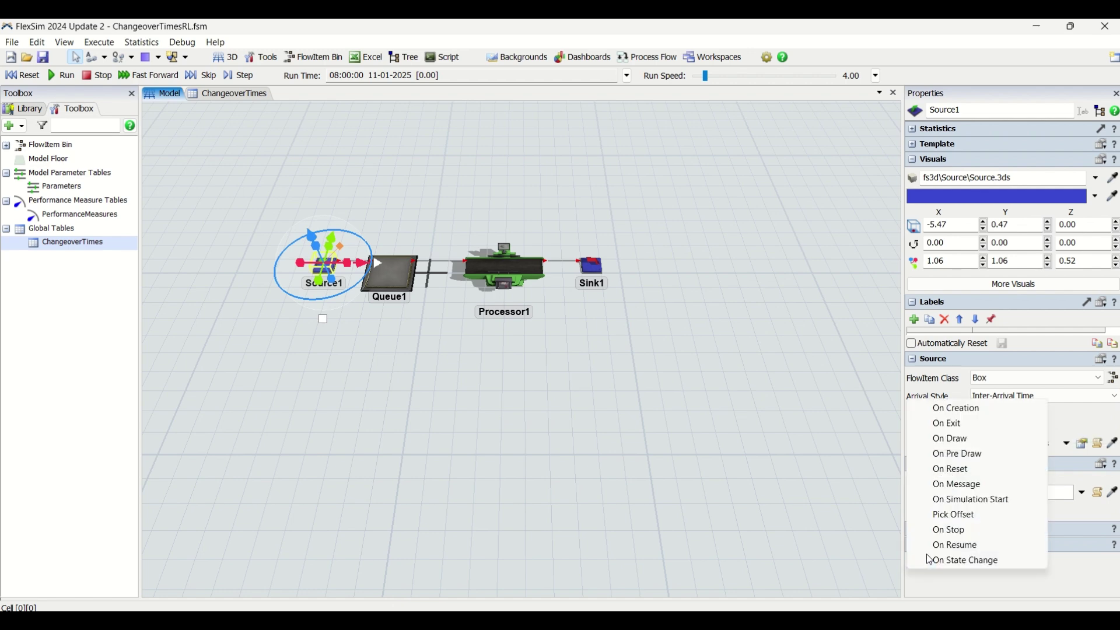
left_click(957, 408)
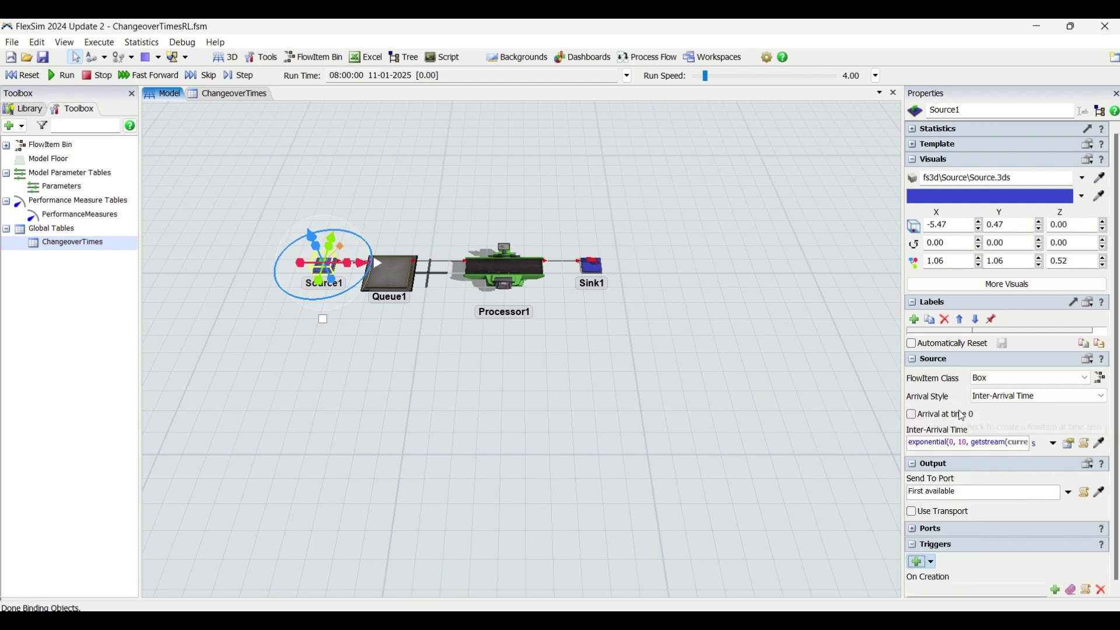
left_click(1059, 594)
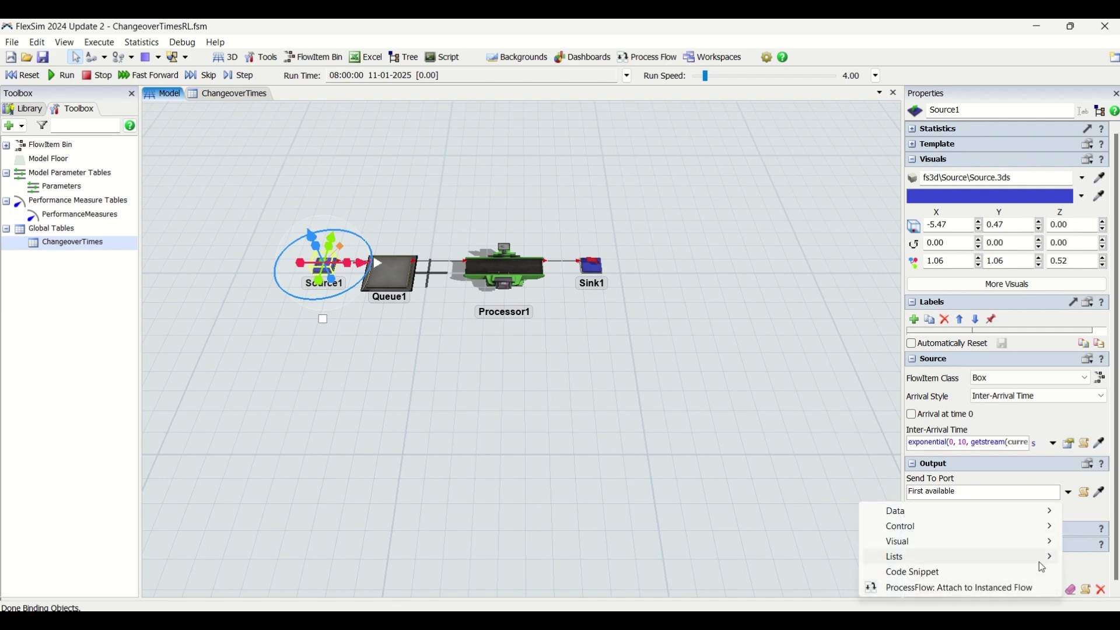
mouse_move(1027, 534)
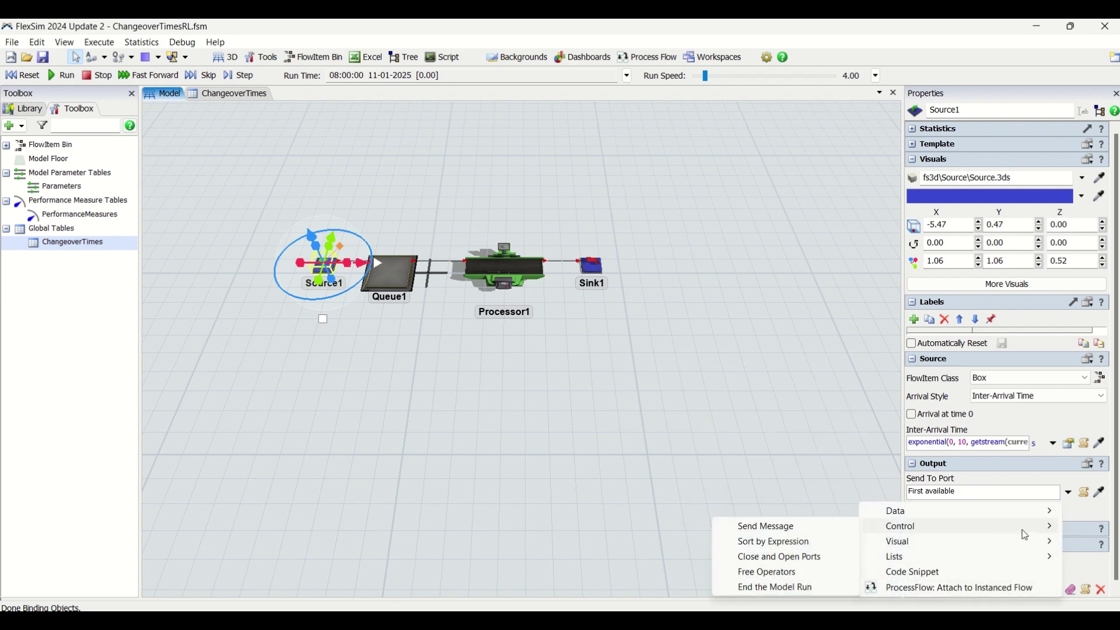
mouse_move(1018, 515)
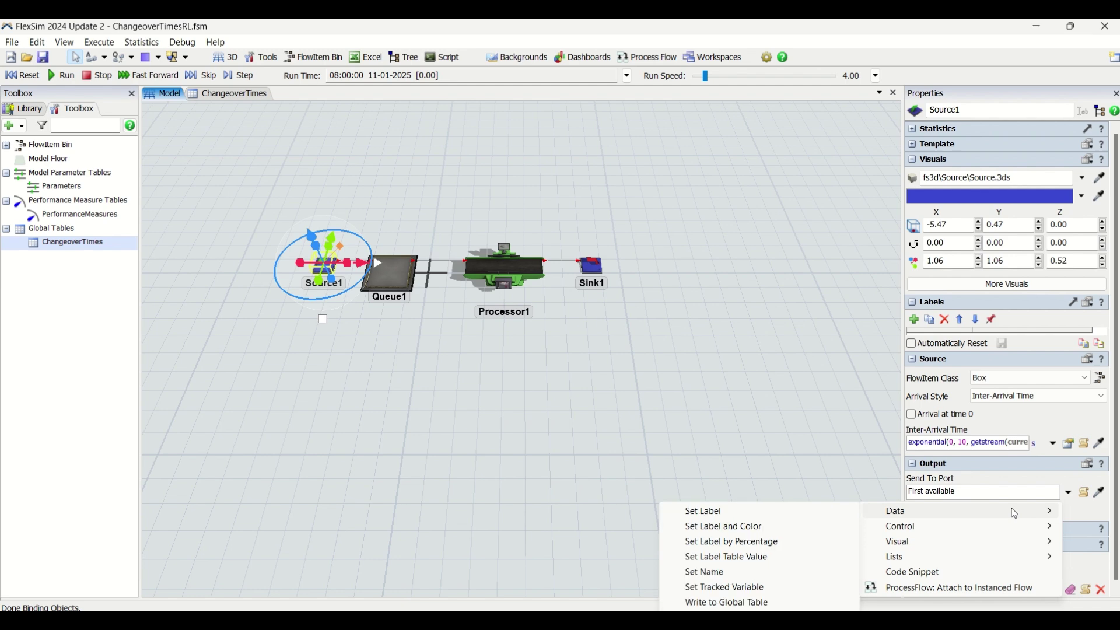
left_click(744, 531)
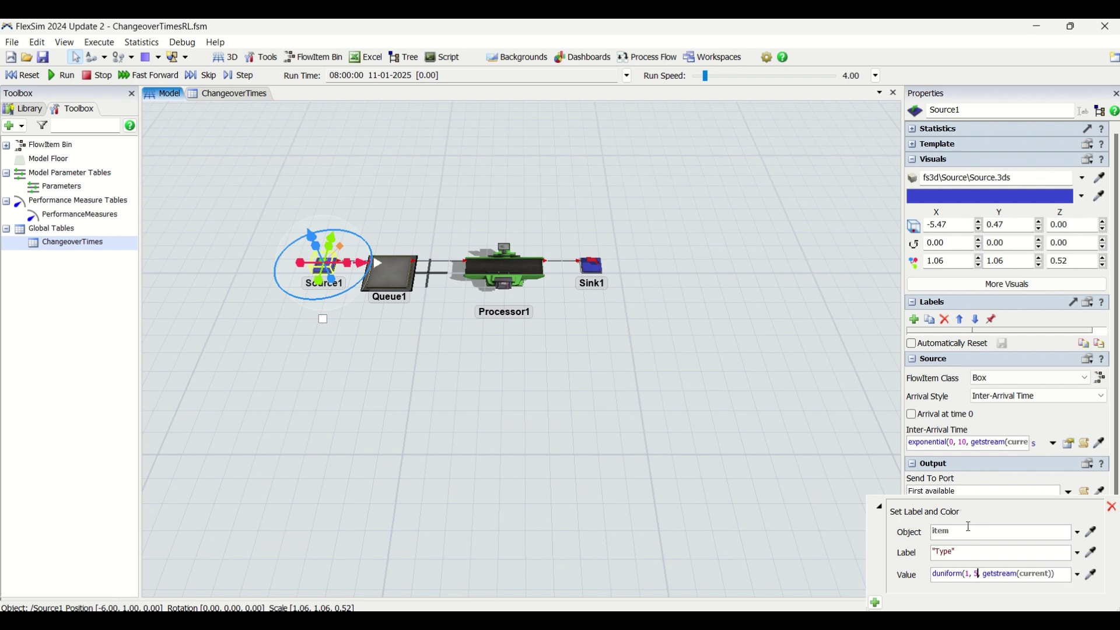
left_click(801, 473)
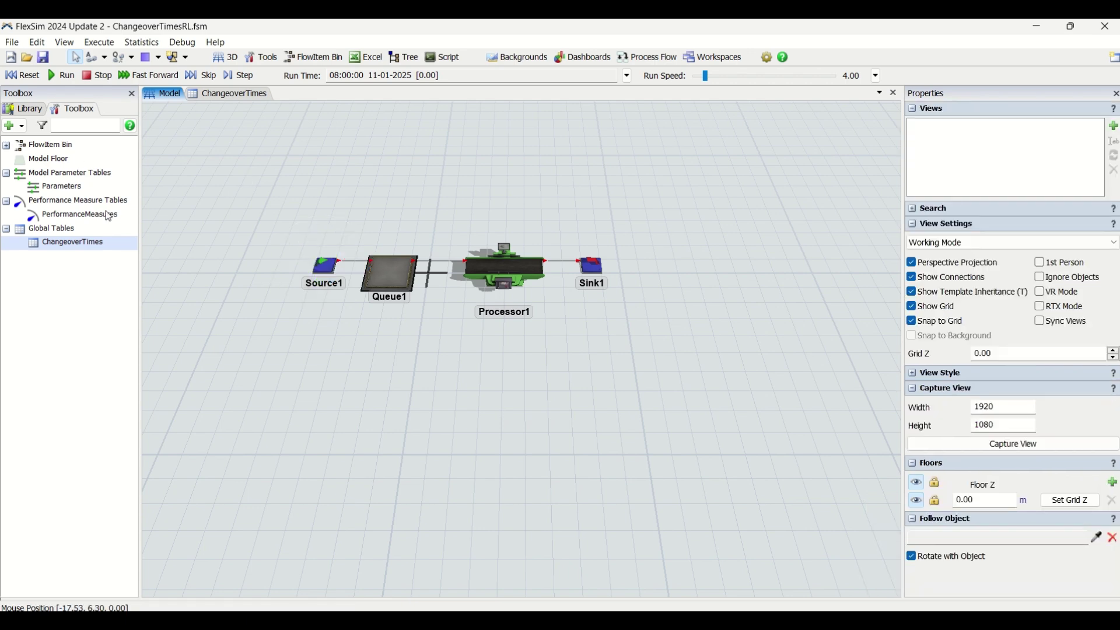
left_click(32, 77)
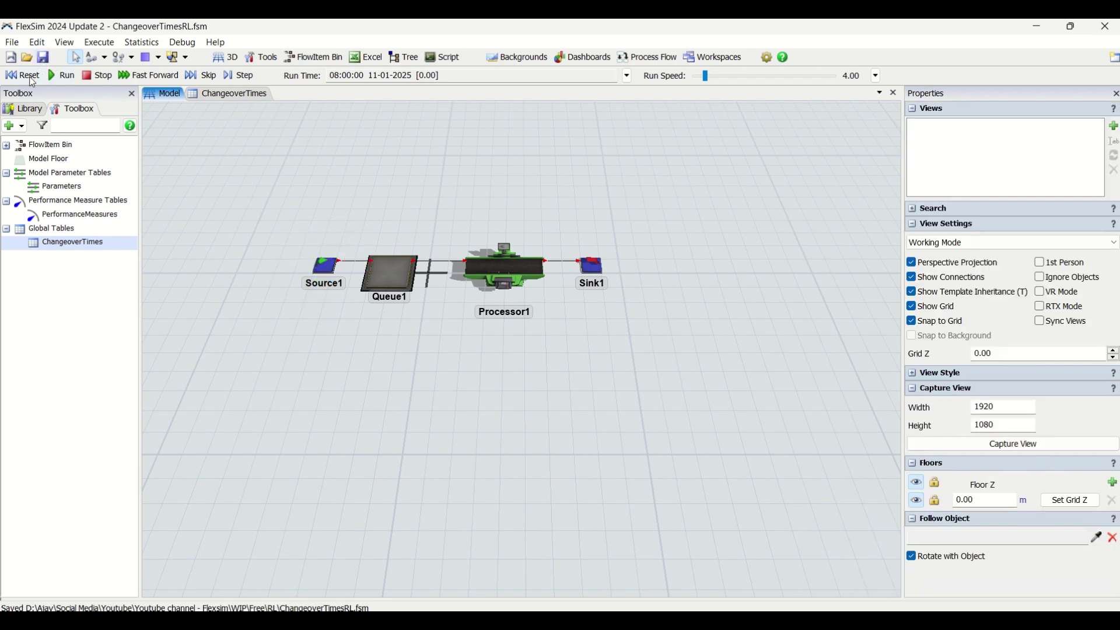
left_click(515, 268)
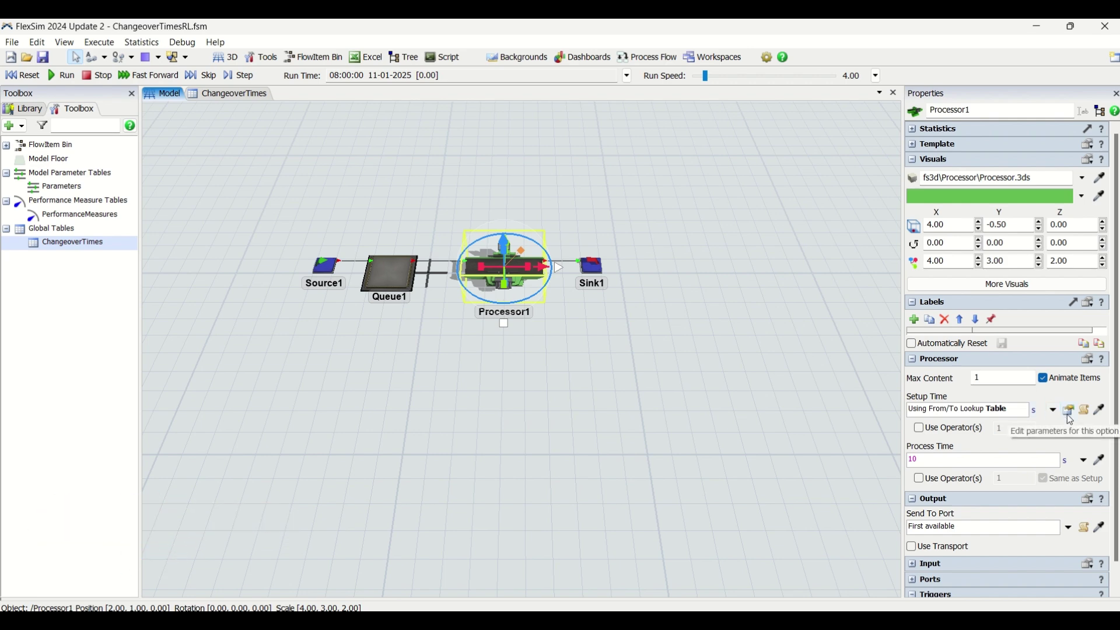
left_click(322, 266)
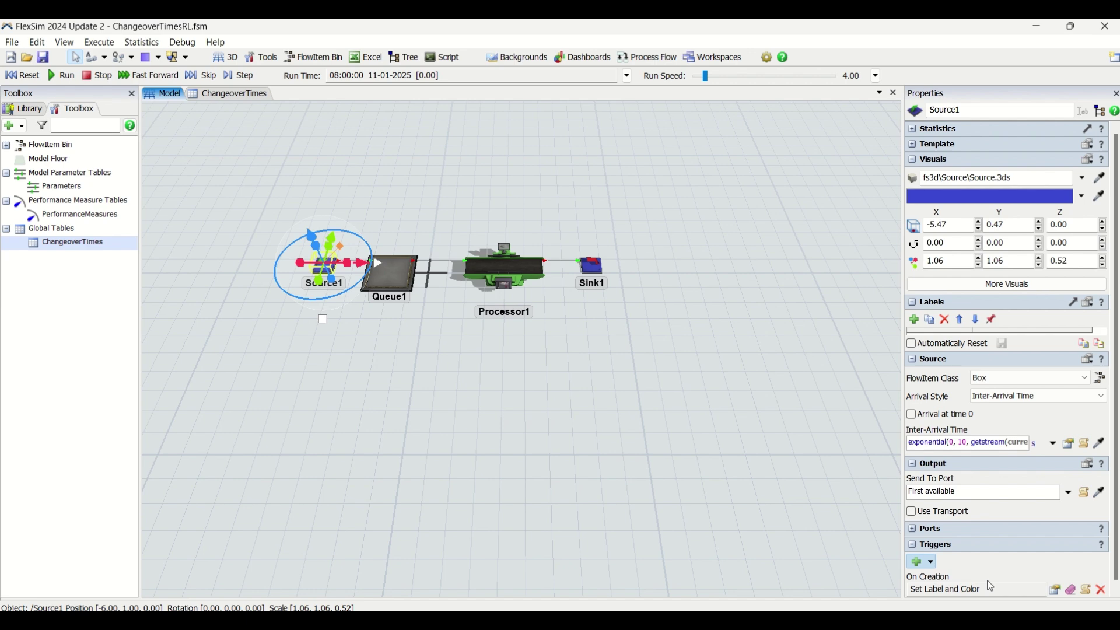
left_click(15, 128)
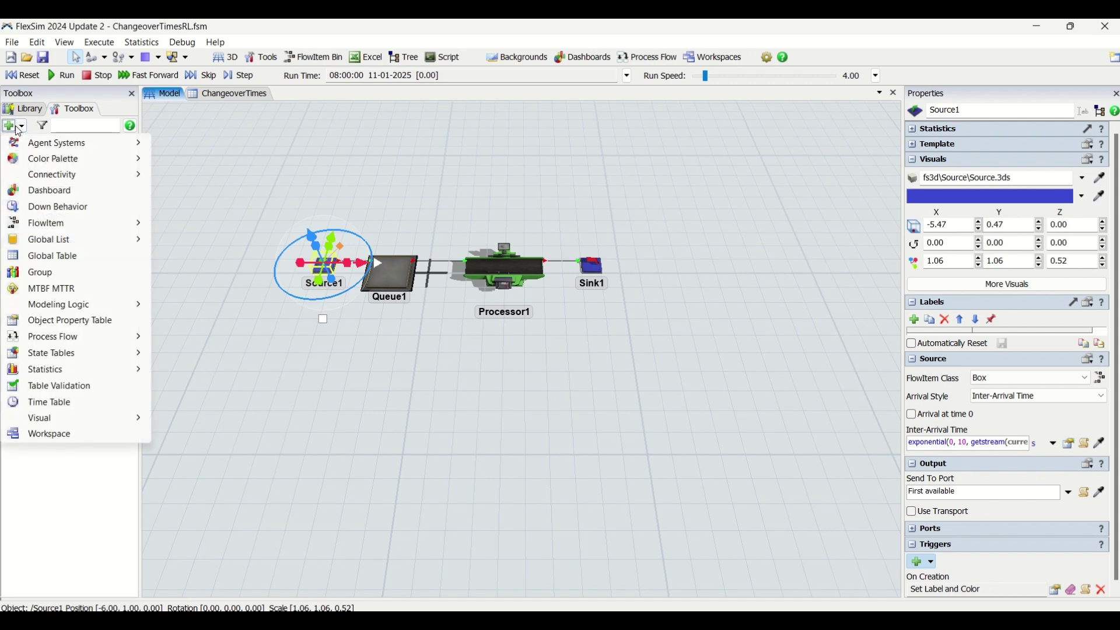
mouse_move(142, 166)
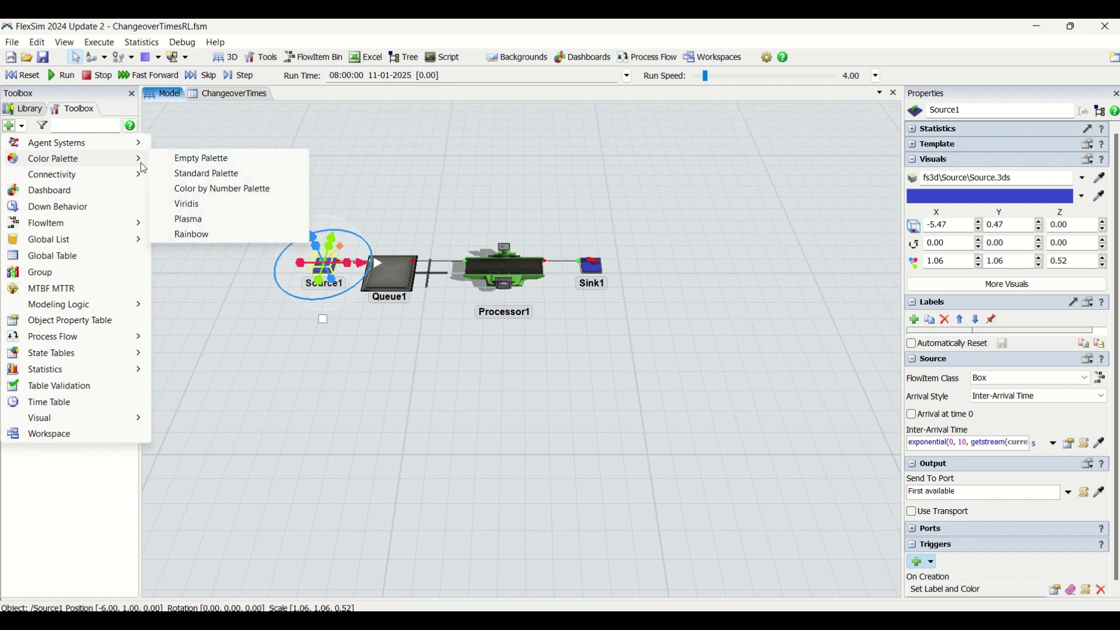
left_click(353, 134)
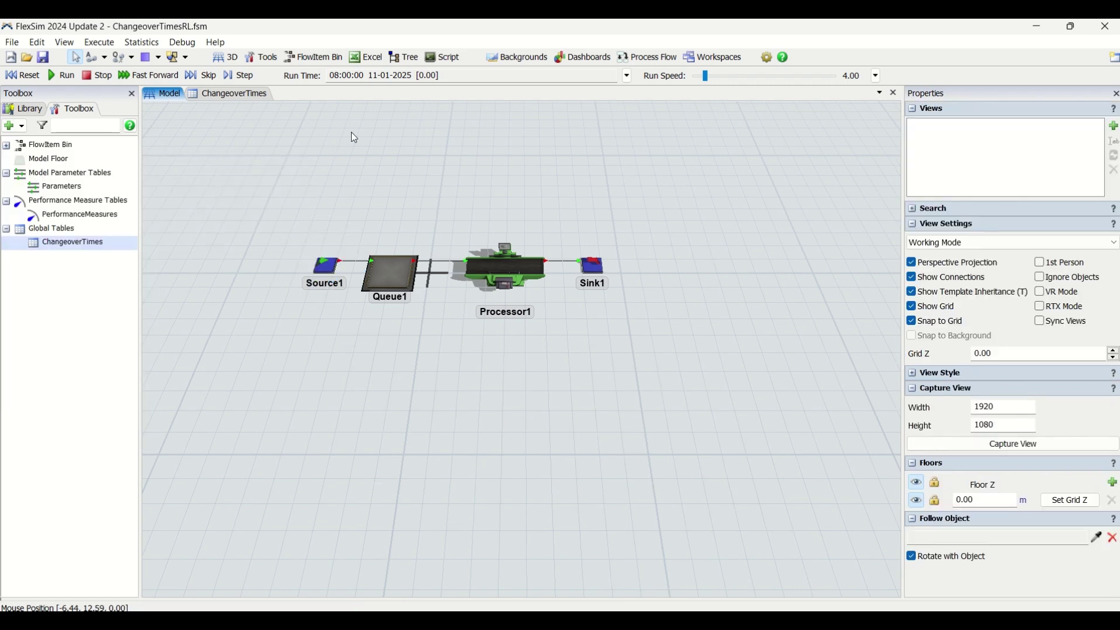
- Duplicate the Parameters model parameter table and rename the copy to Observations
left_click(67, 188)
right_click(67, 188)
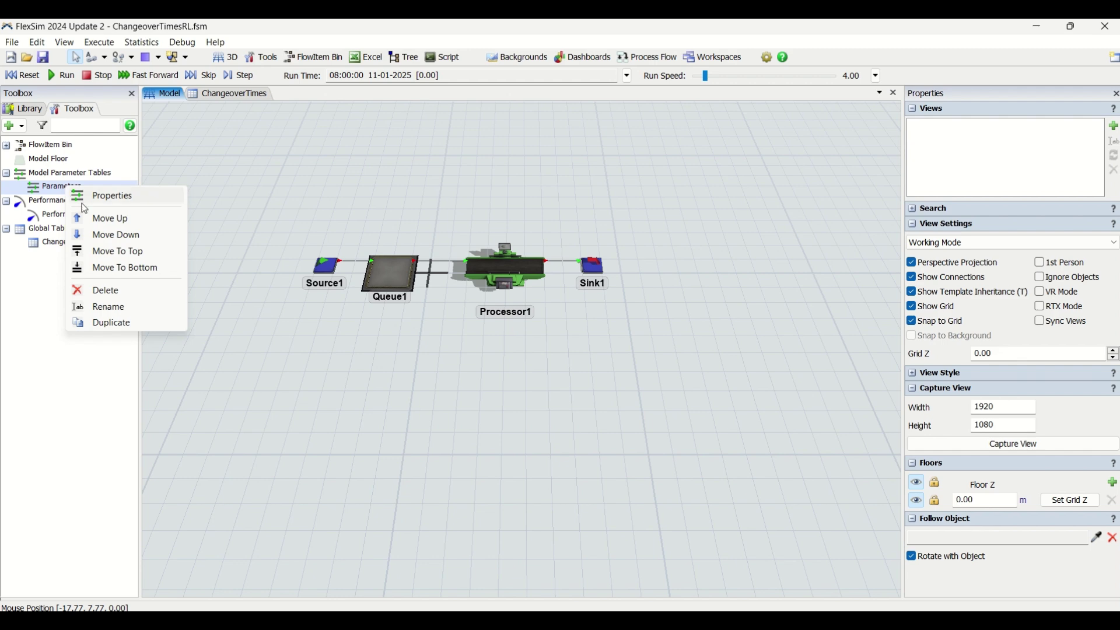
left_click(117, 323)
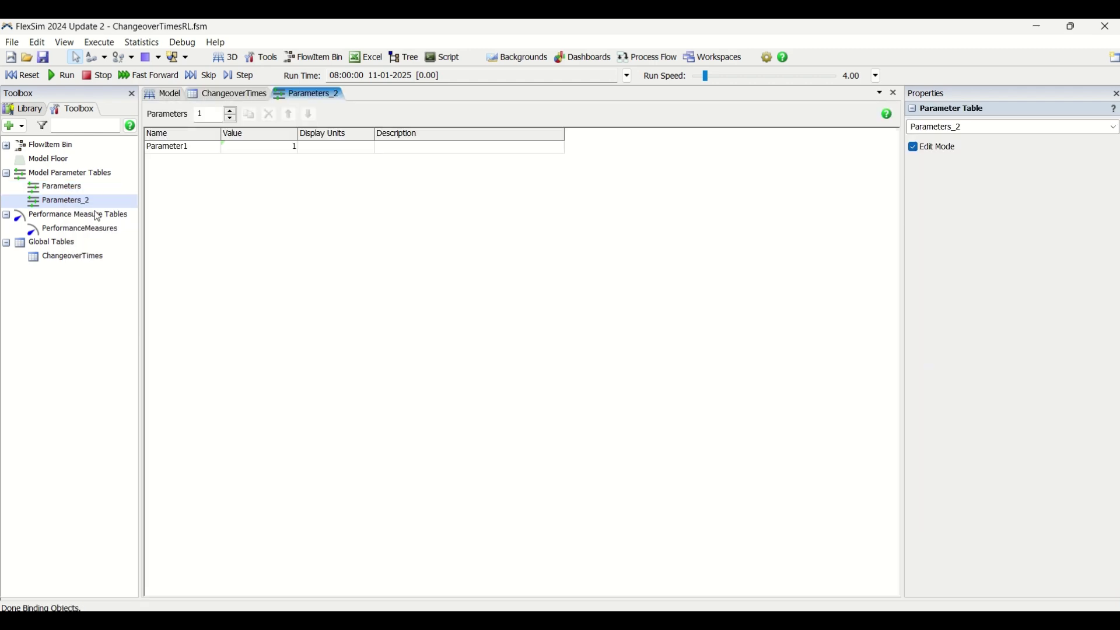
right_click(88, 200)
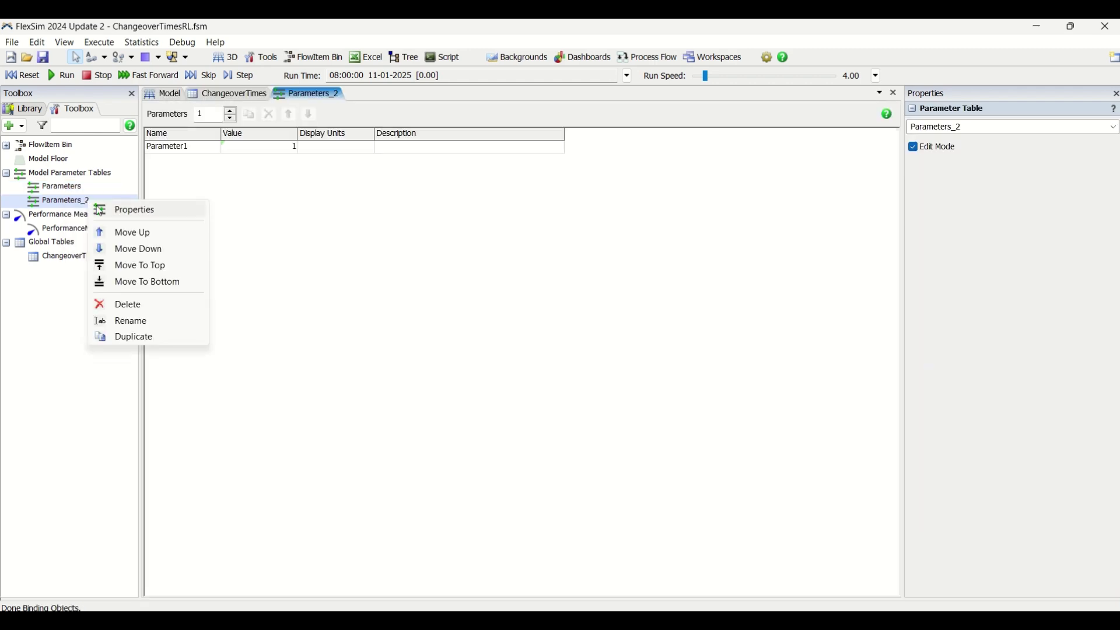
left_click(148, 324)
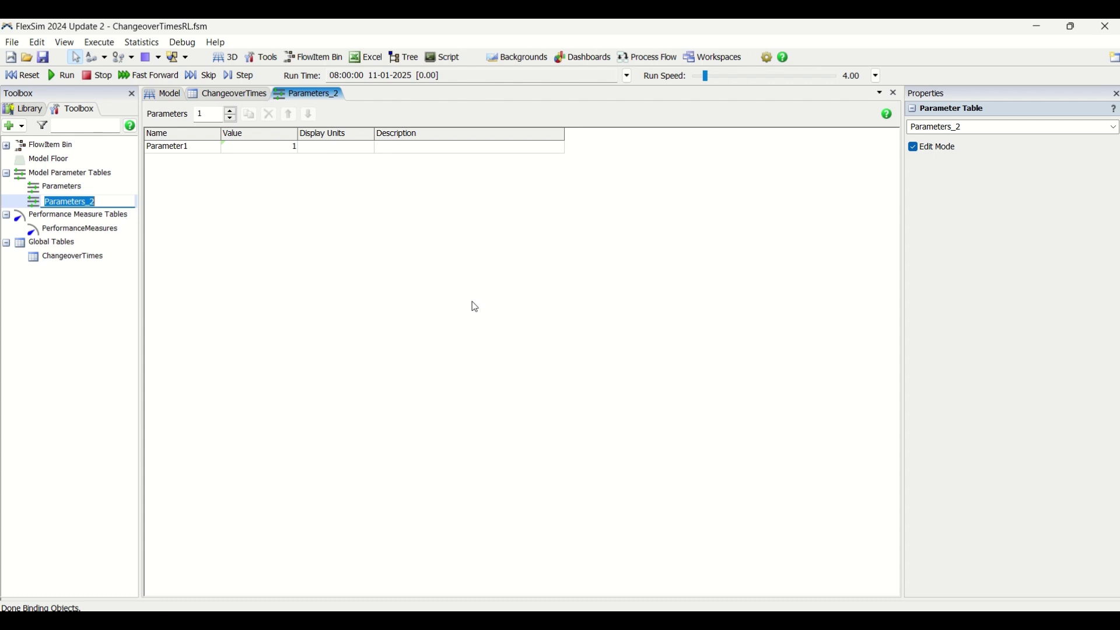
left_click(930, 128)
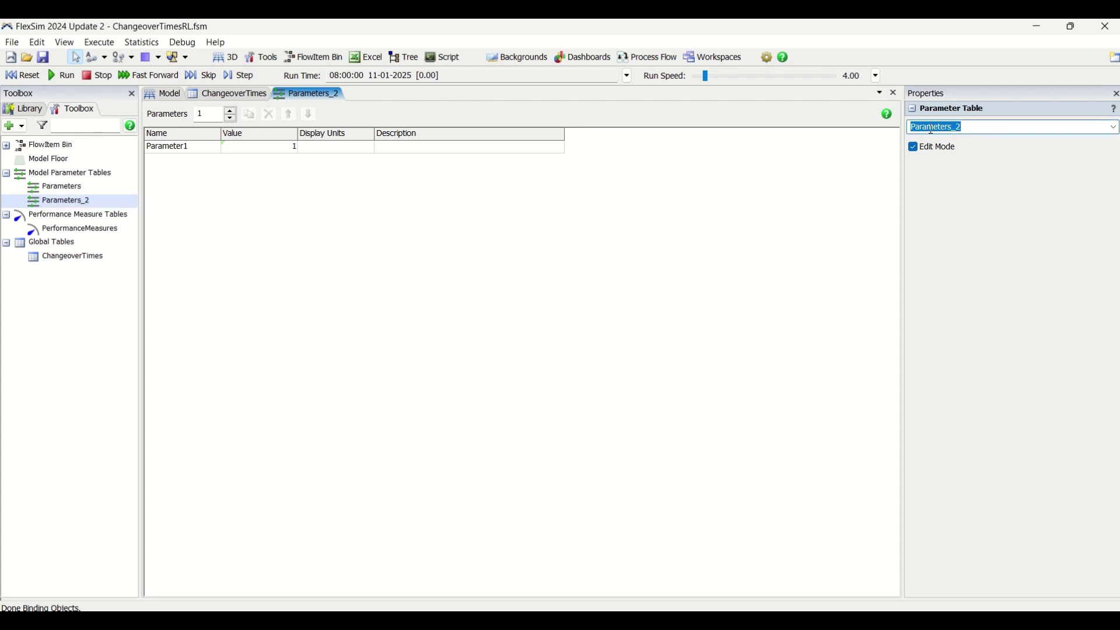
type("Observations")
left_click(472, 203)
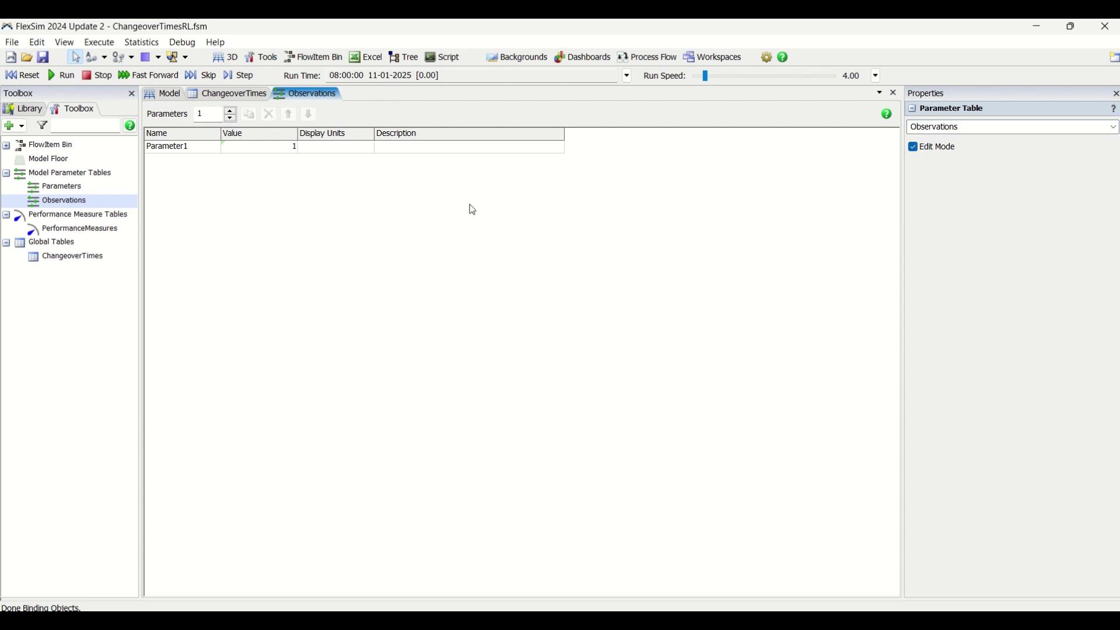
- Add another model parameter table and clear the duplicate-parameter warning from the system console
left_click(15, 127)
mouse_move(67, 371)
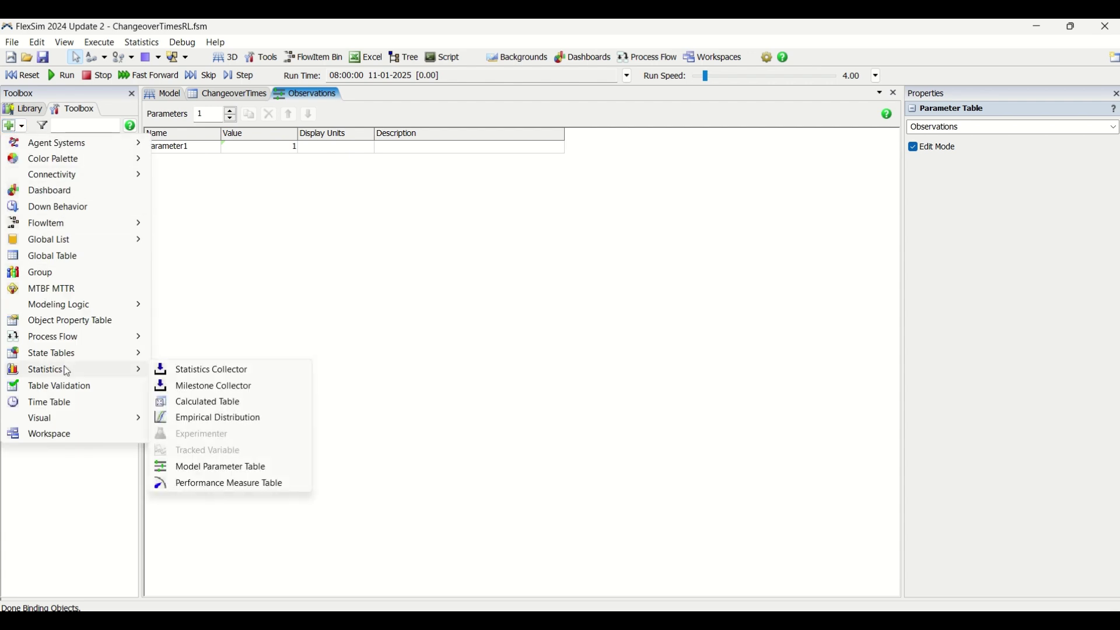
left_click(283, 471)
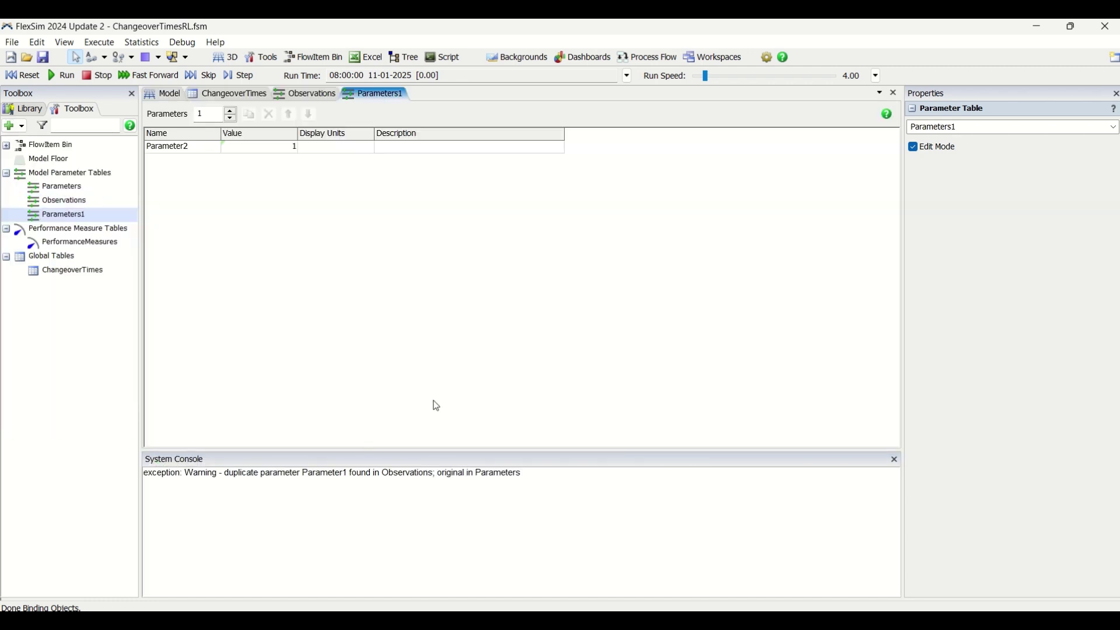
left_click(562, 488)
key("ctrl+a")
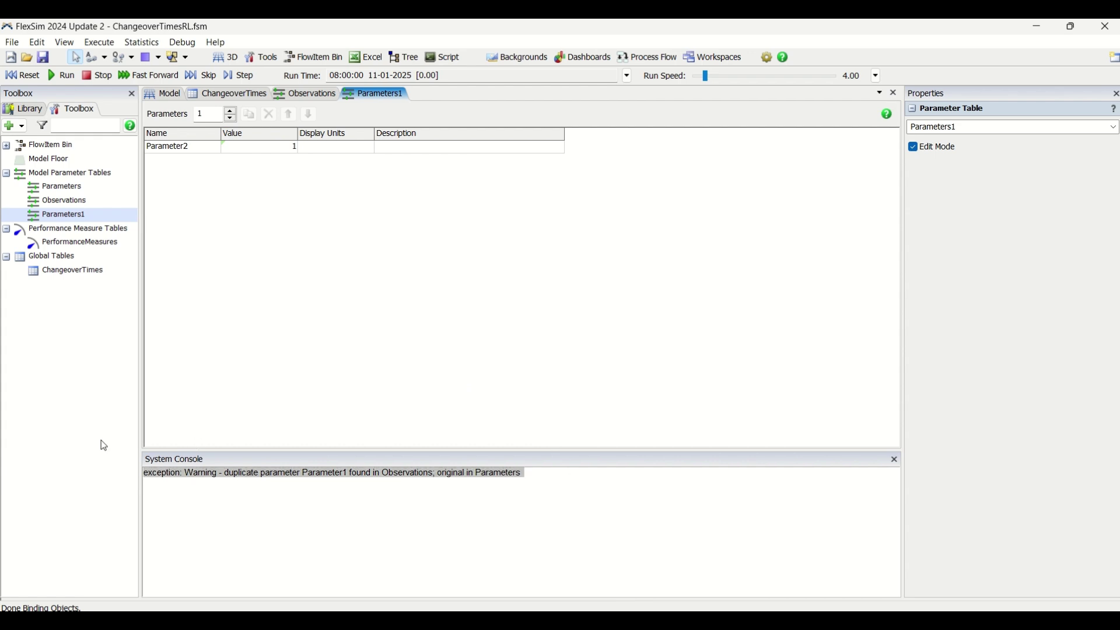
key("Delete")
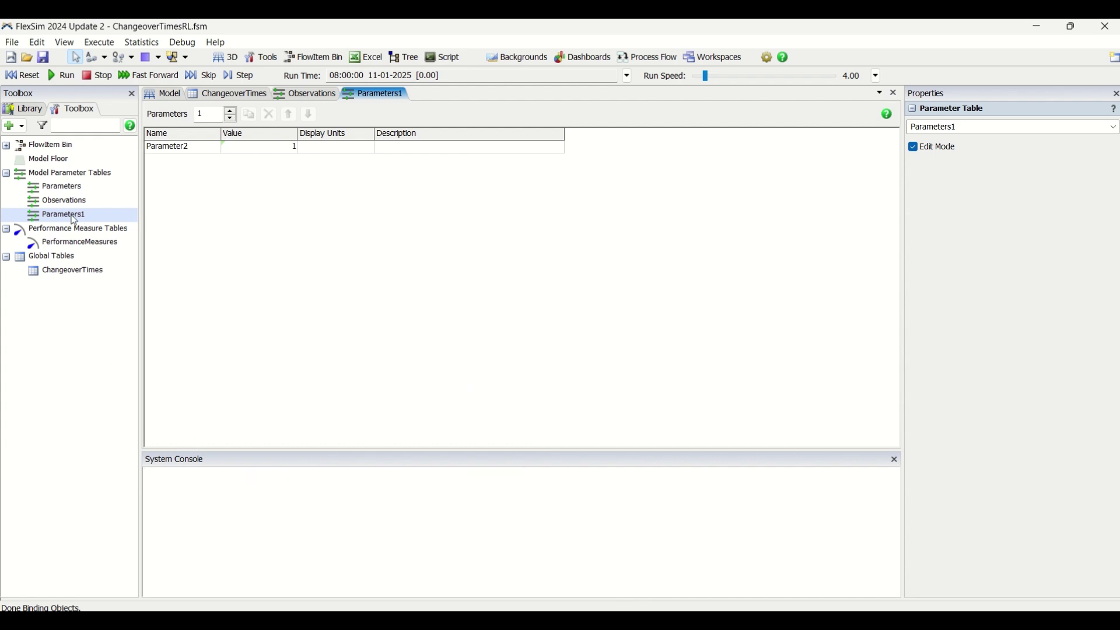
- Rename the new model parameter table to Actions
double_click(941, 126)
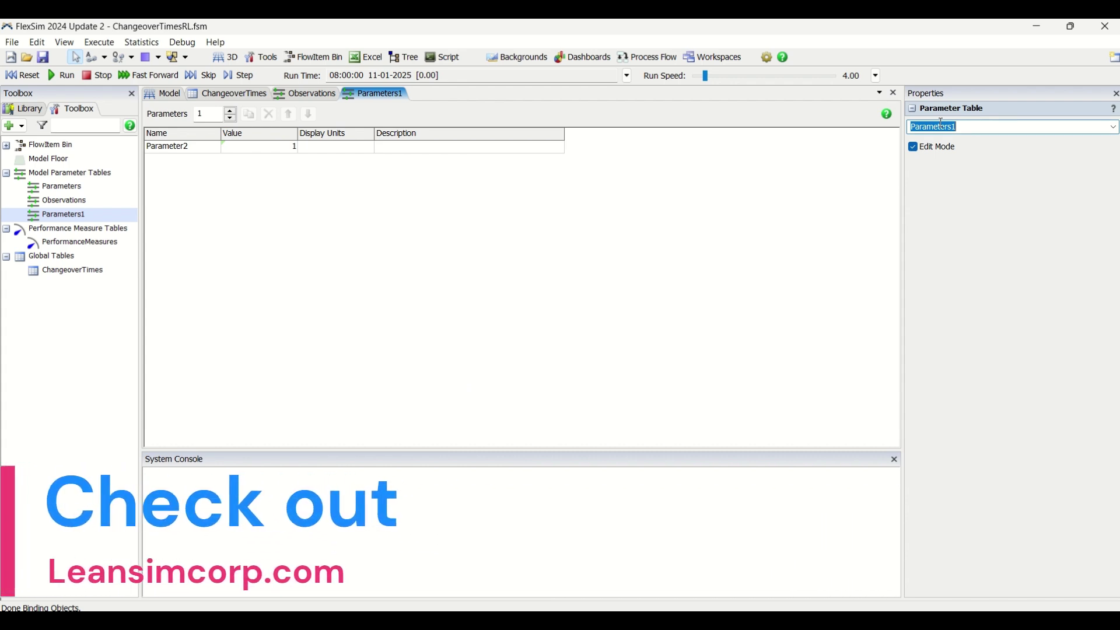
type("Actions")
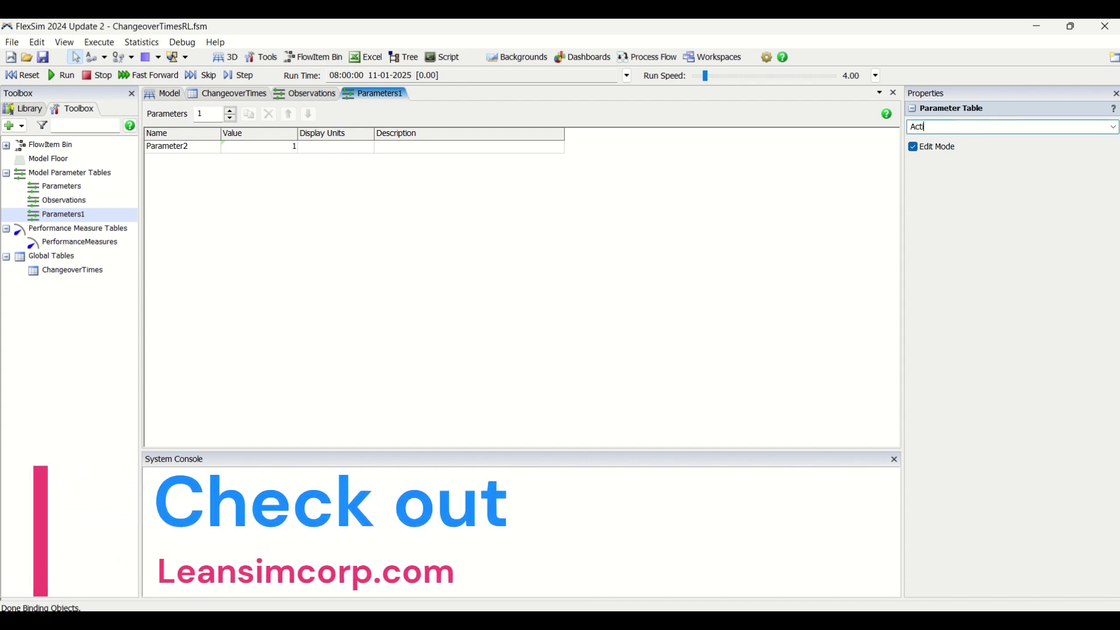
left_click(477, 301)
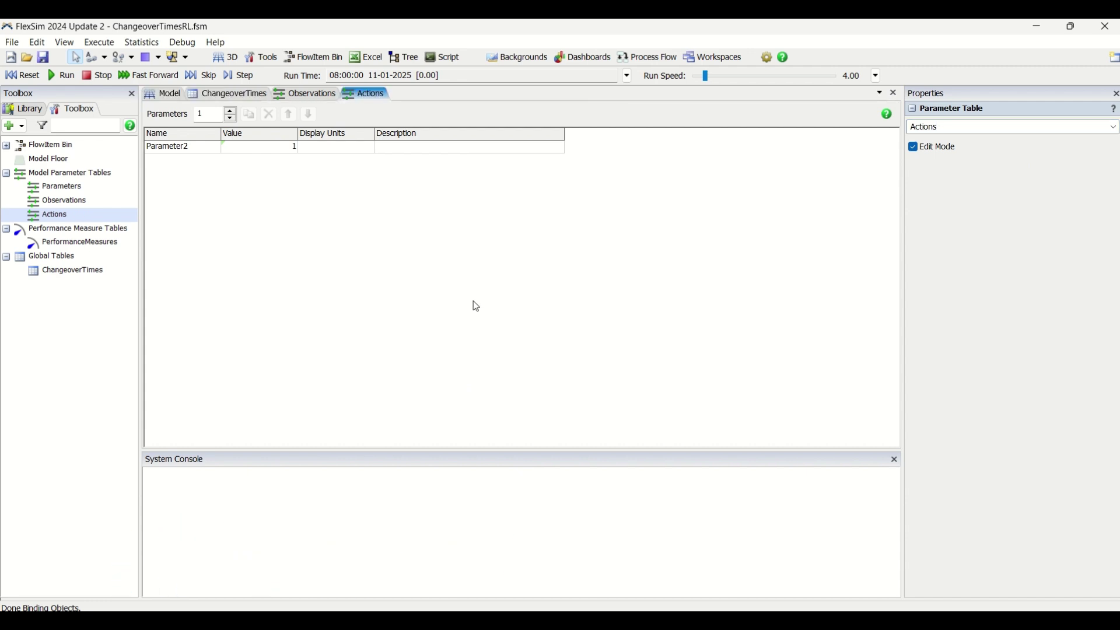
- Compare the parameter names across the tables and rename the one in the Observations table to Parameter2
left_click(308, 94)
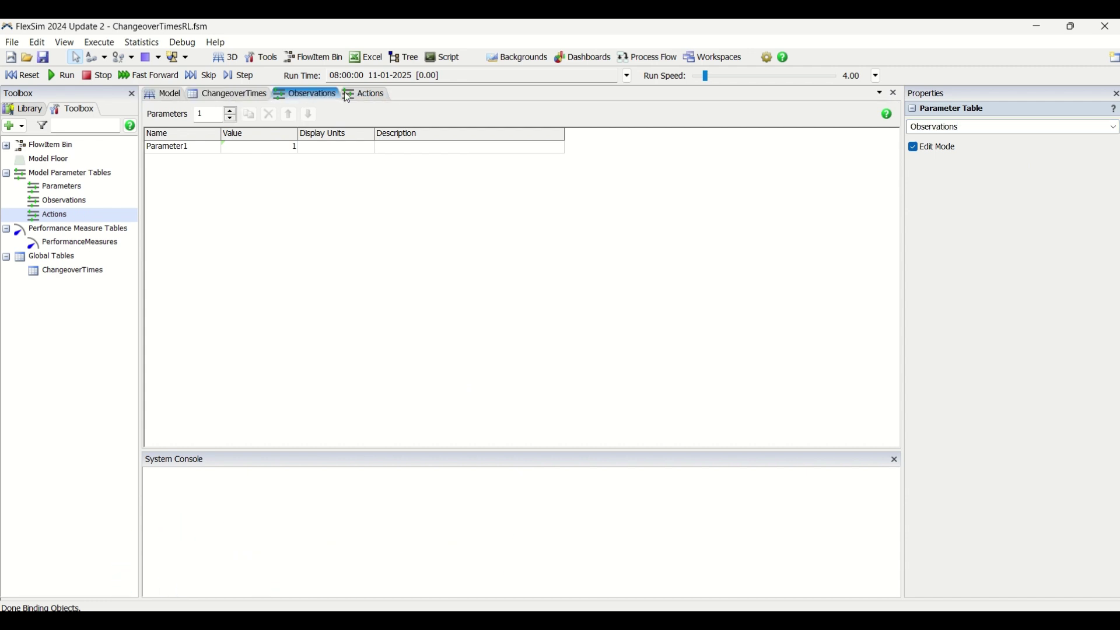
left_click(376, 100)
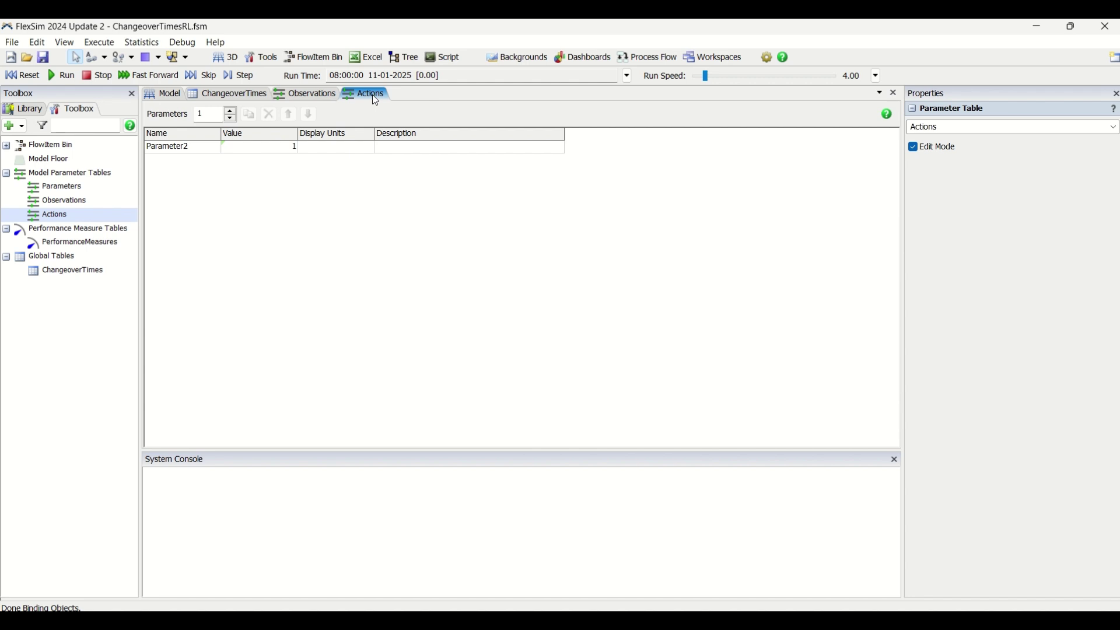
left_click(63, 202)
left_click(63, 186)
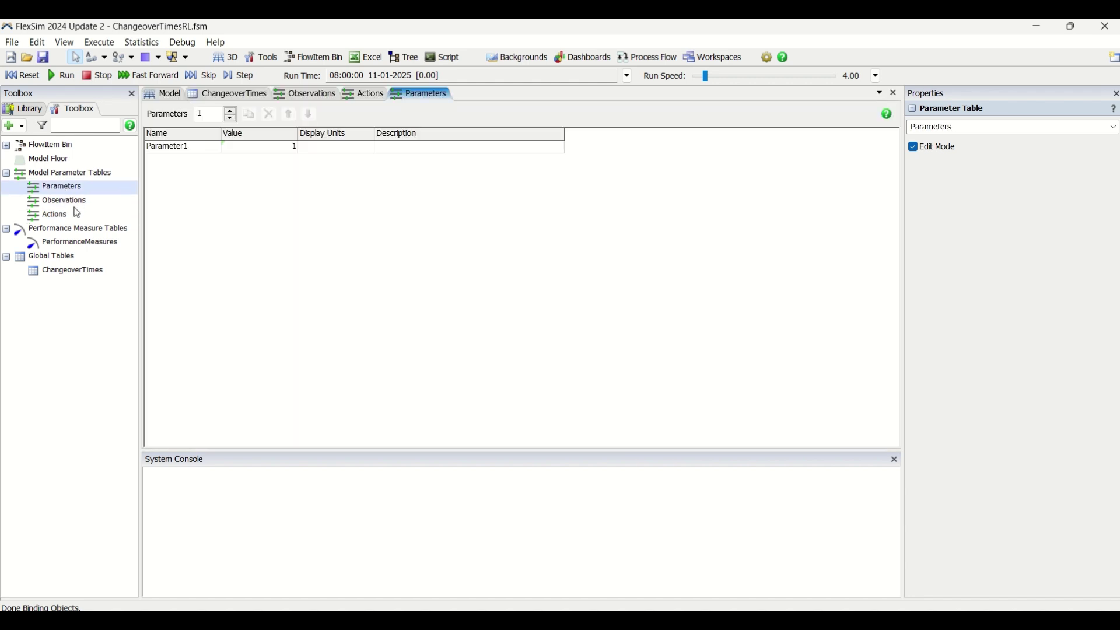
left_click(79, 204)
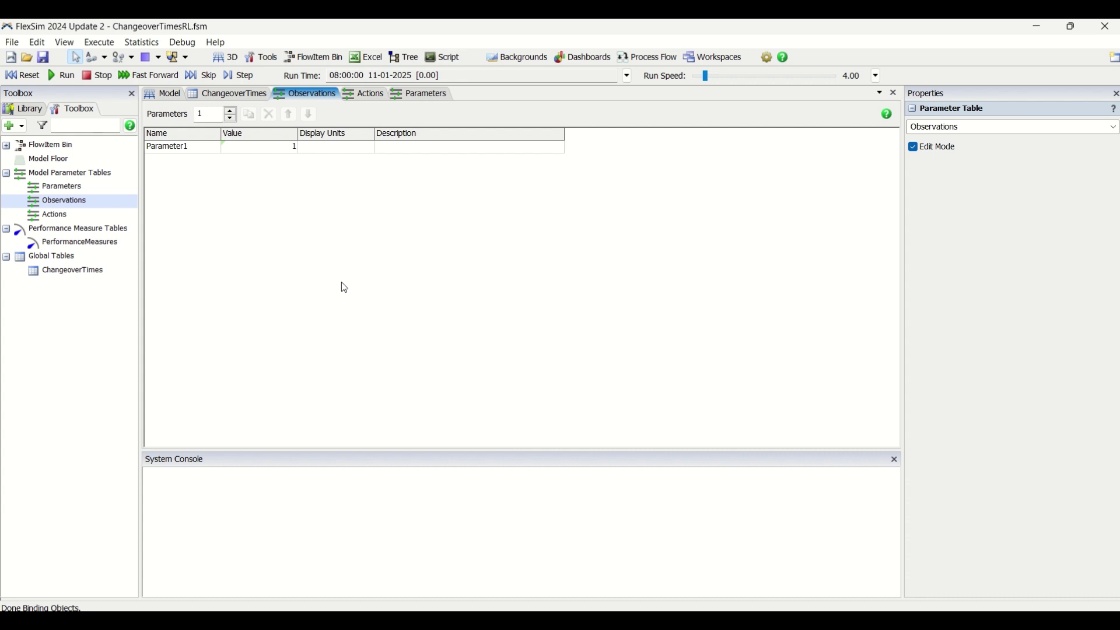
left_click(86, 215)
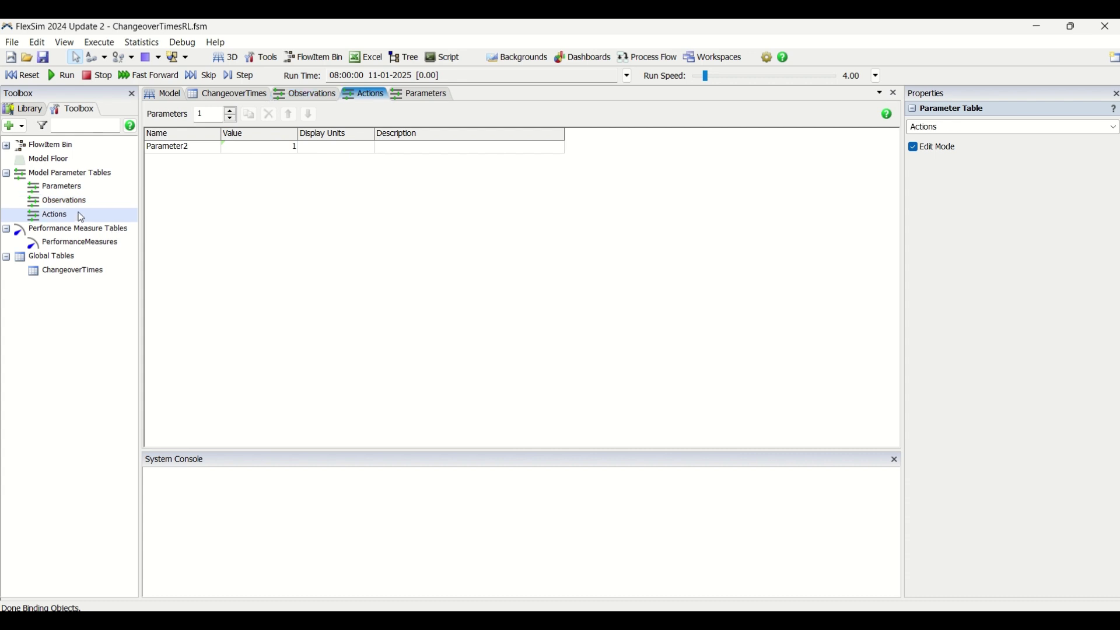
left_click(95, 201)
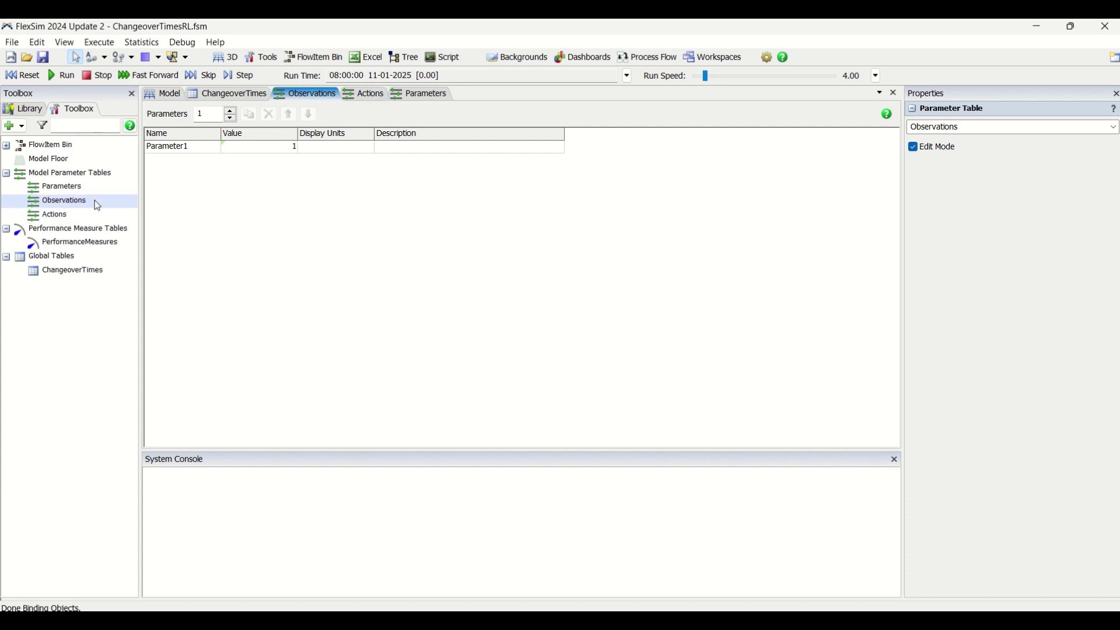
double_click(206, 147)
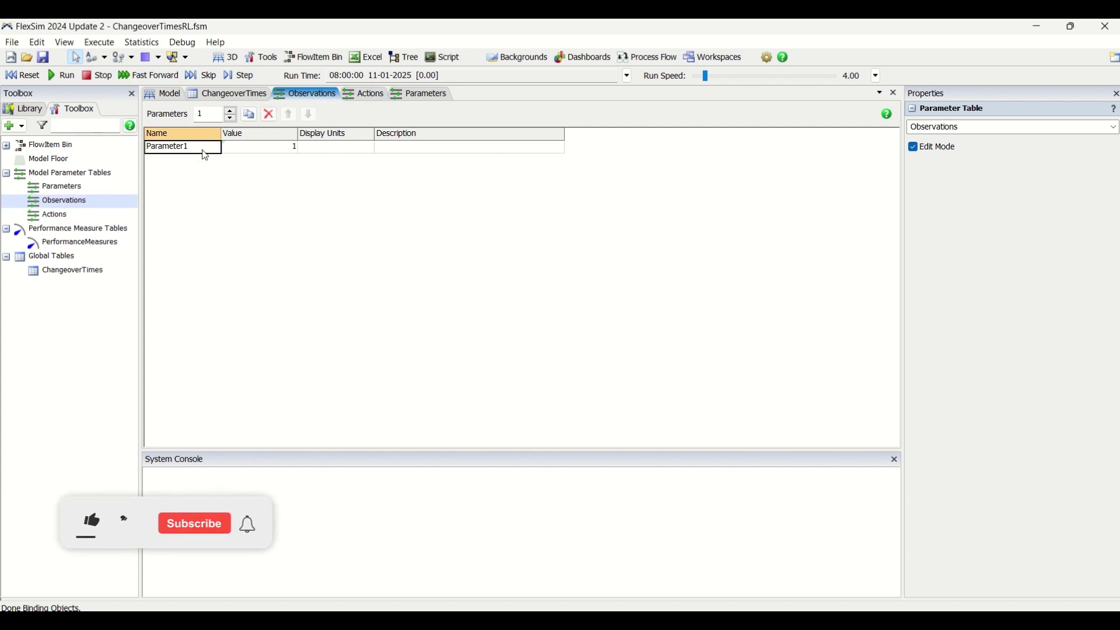
key("BackSpace")
type("2")
left_click(239, 241)
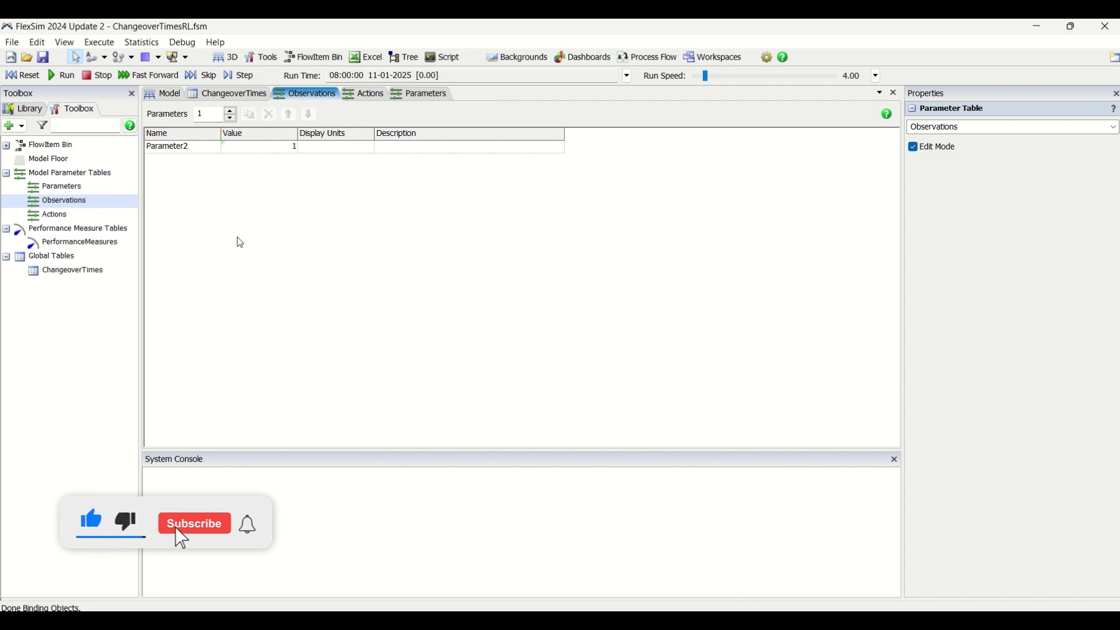
- Rename the parameter in the Actions table to Parameter3
double_click(104, 214)
left_click(202, 148)
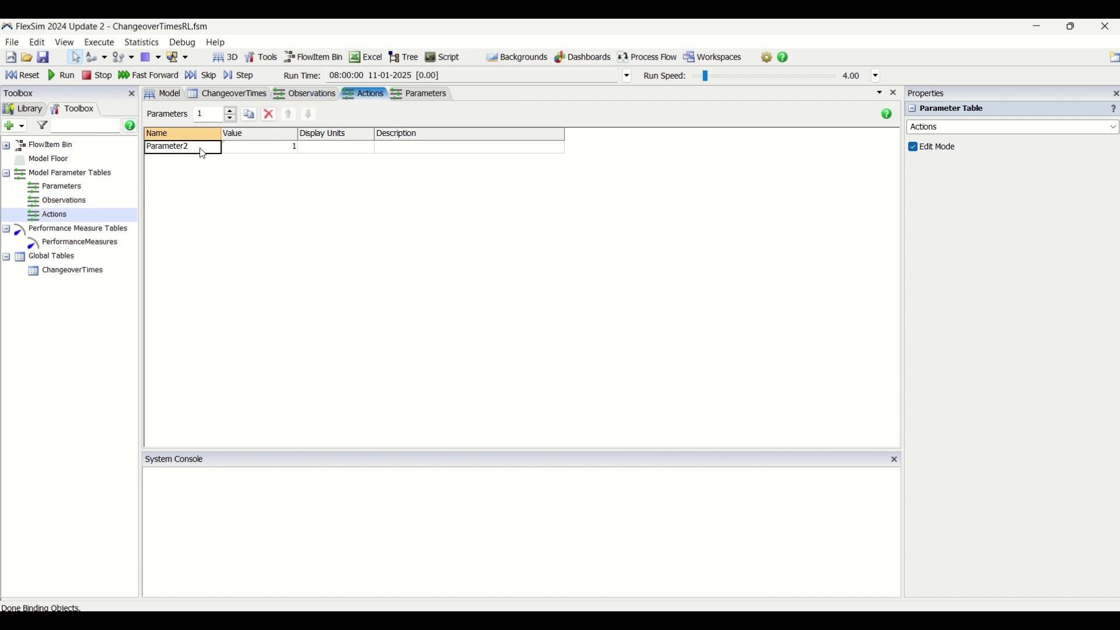
left_click(202, 149)
left_click(203, 148)
key("BackSpace")
type("3")
left_click(284, 271)
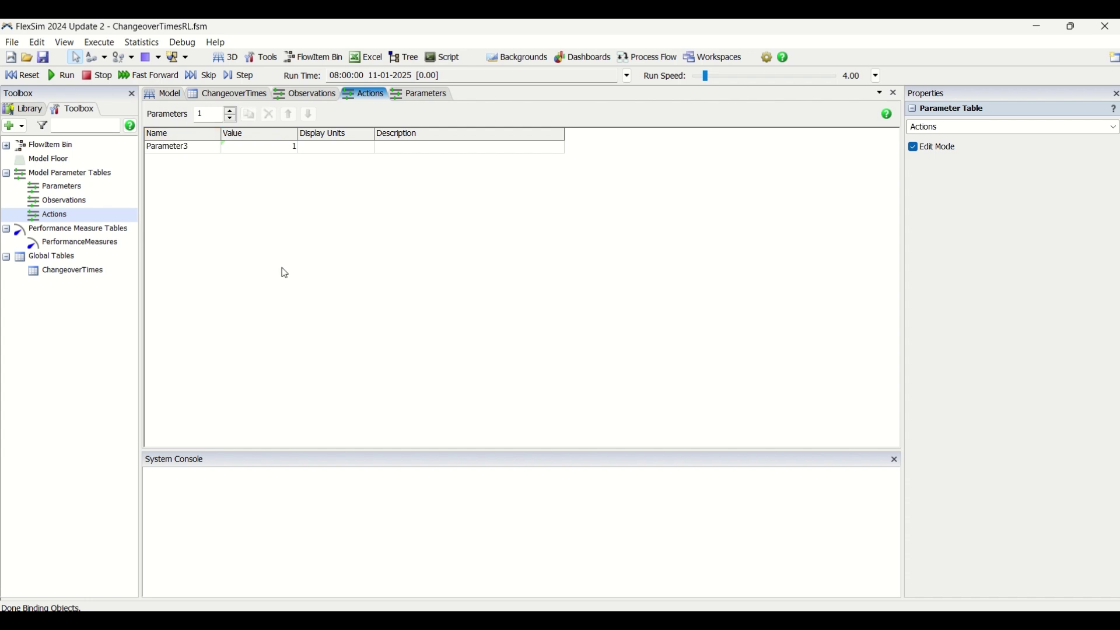
- Rename the parameter in the Observations table to LastItemType
double_click(85, 205)
double_click(85, 212)
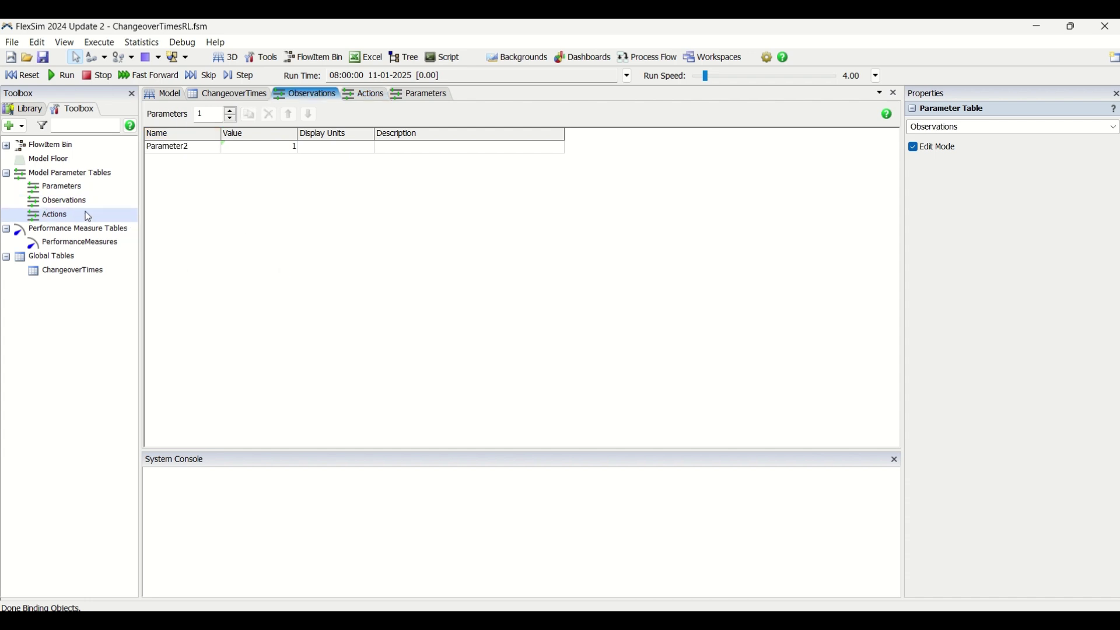
double_click(89, 193)
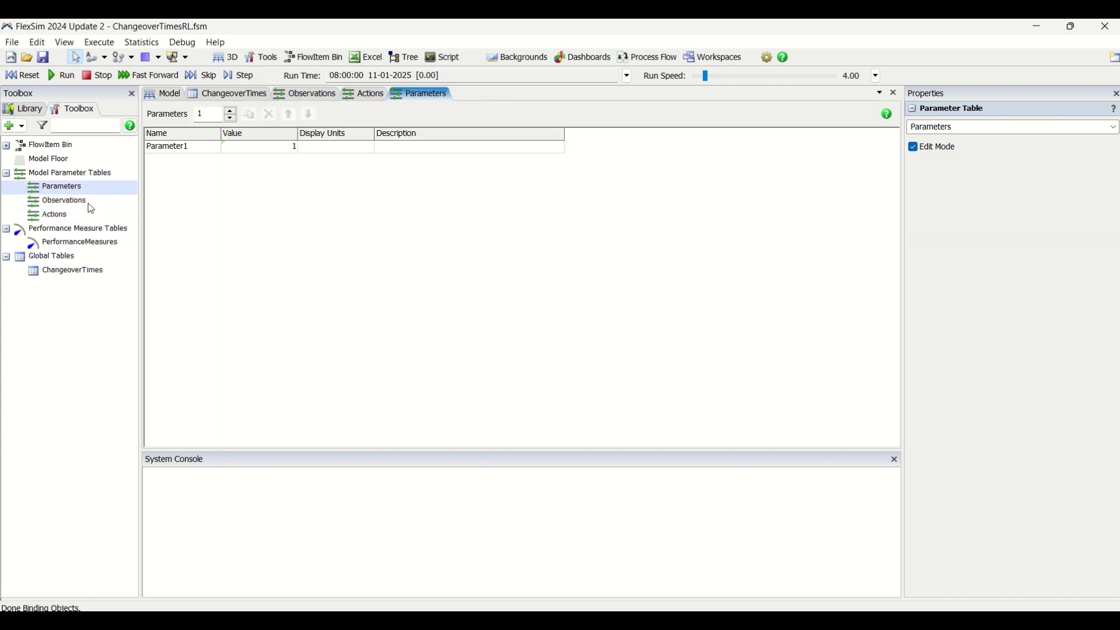
double_click(89, 204)
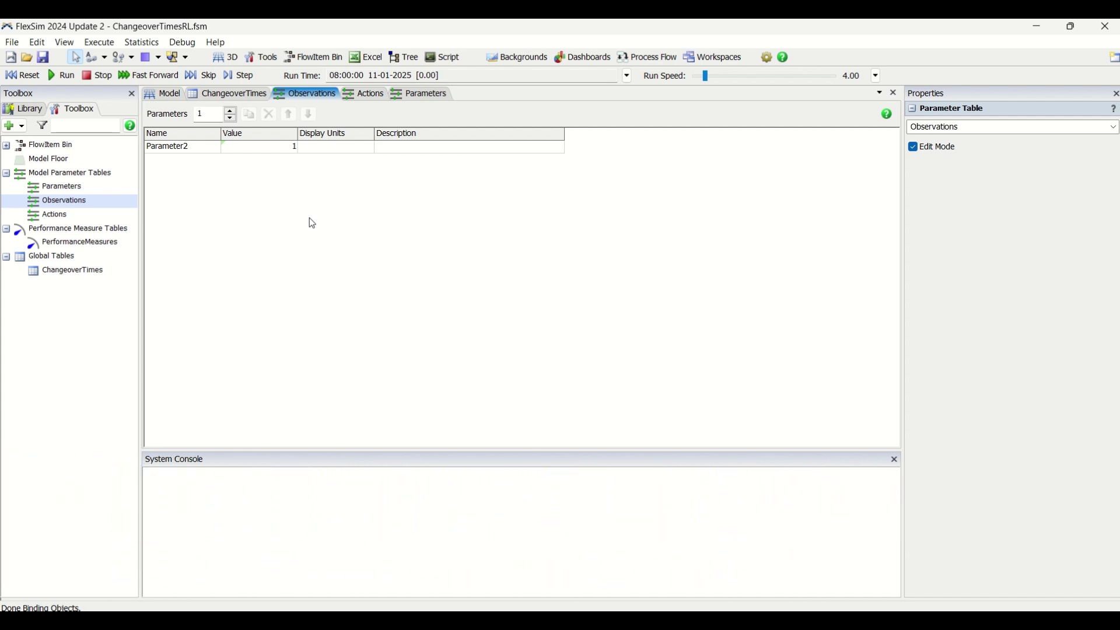
left_click(180, 150)
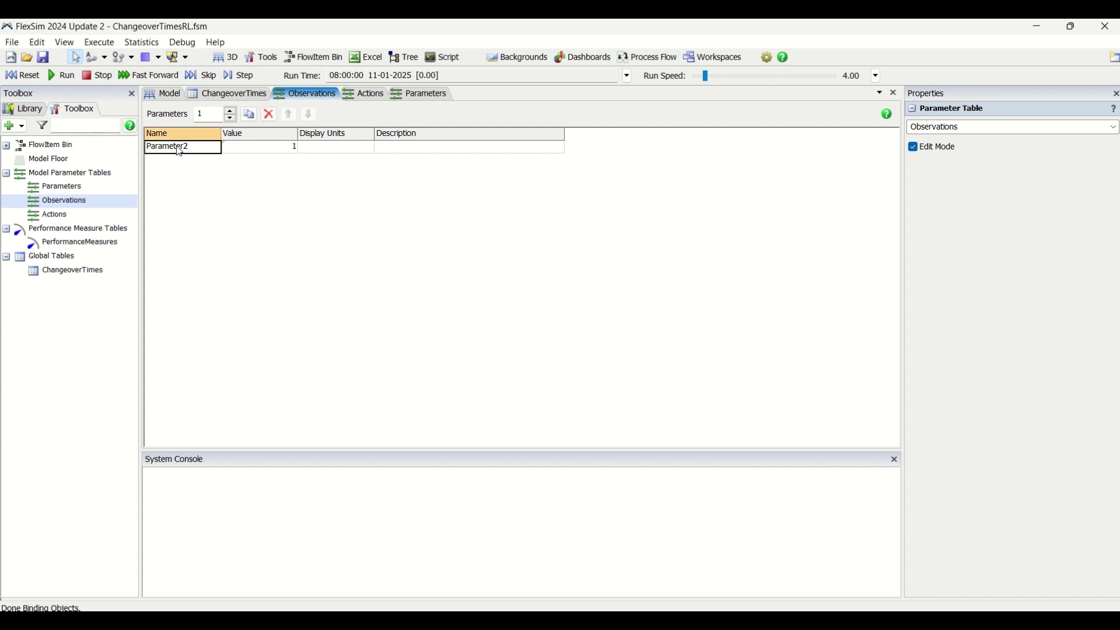
left_click(180, 151)
type("LastIt")
type("emType")
left_click(198, 196)
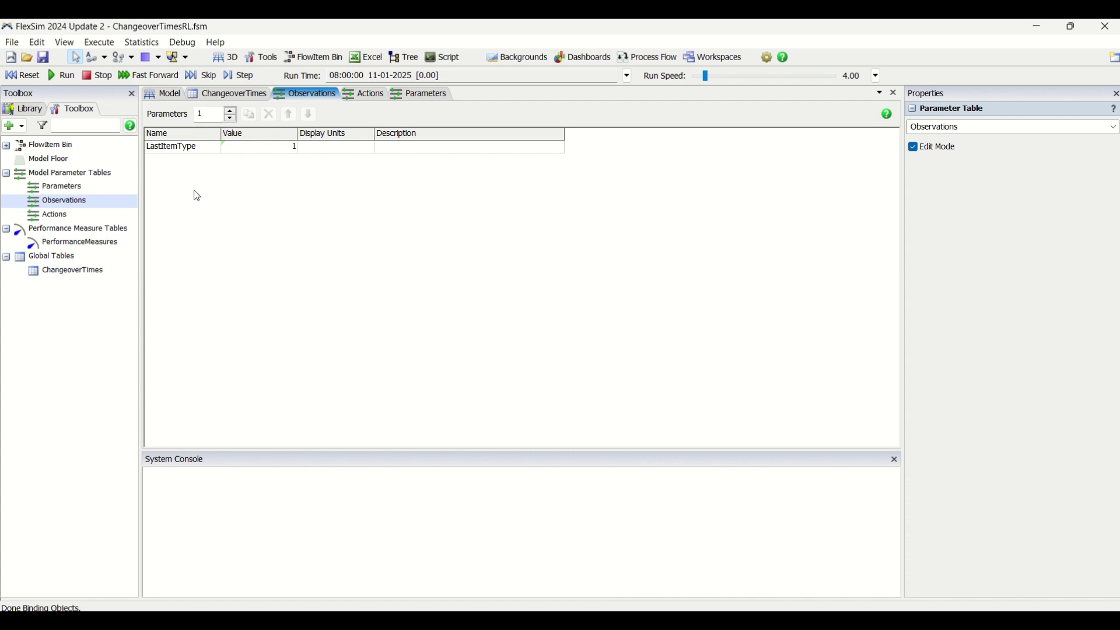
- Make LastItemType an Integer parameter with an upper bound of 5
left_click(285, 149)
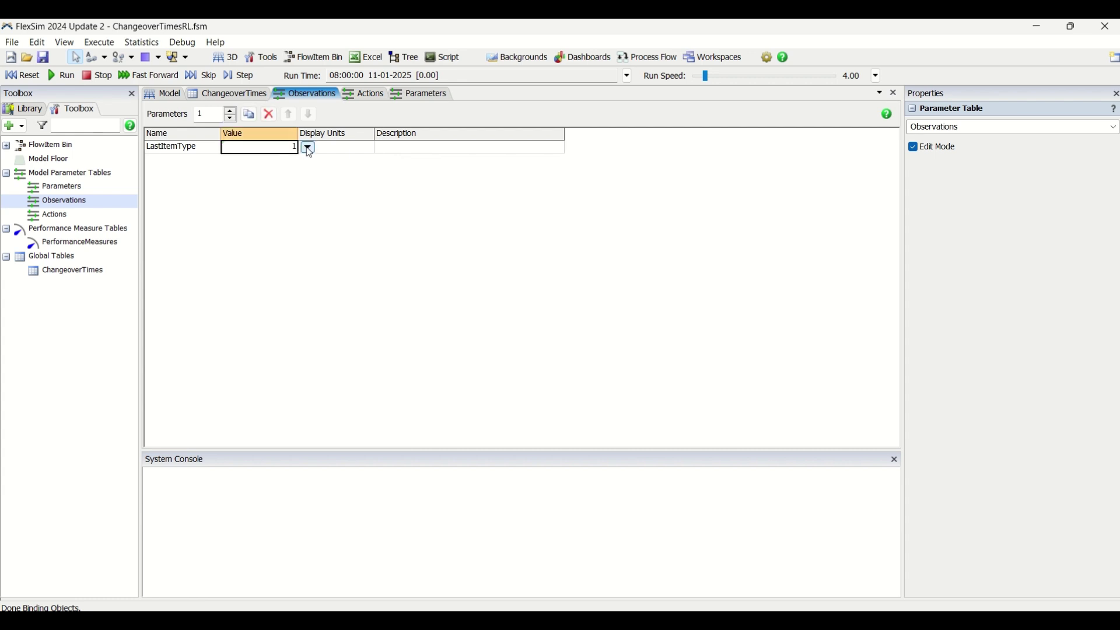
left_click(308, 148)
left_click(312, 166)
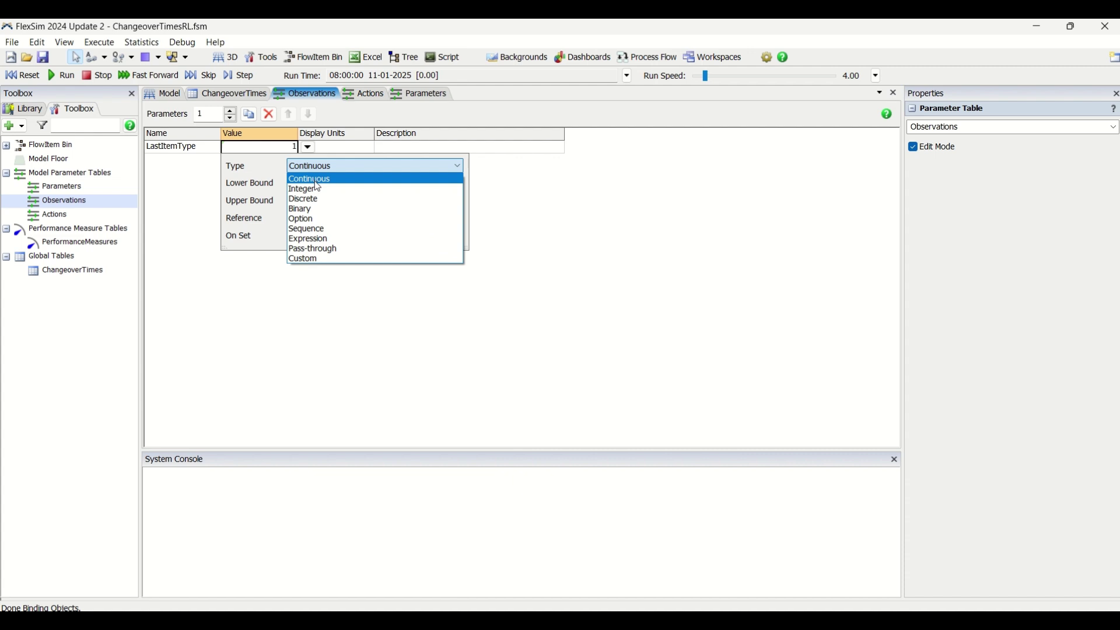
left_click(319, 190)
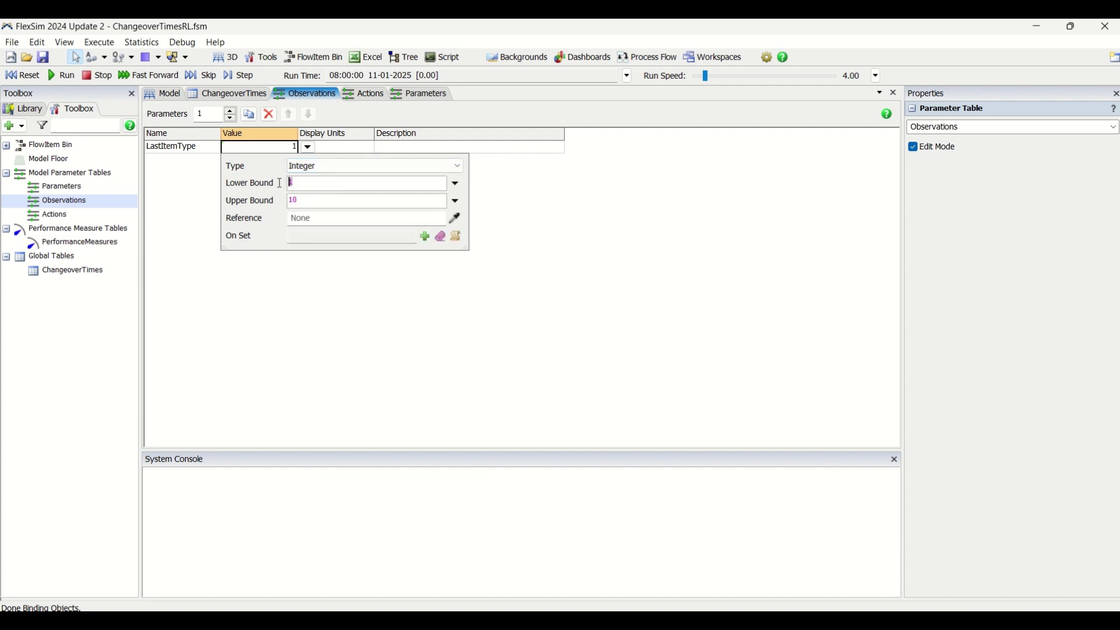
double_click(297, 201)
type("5")
left_click(548, 265)
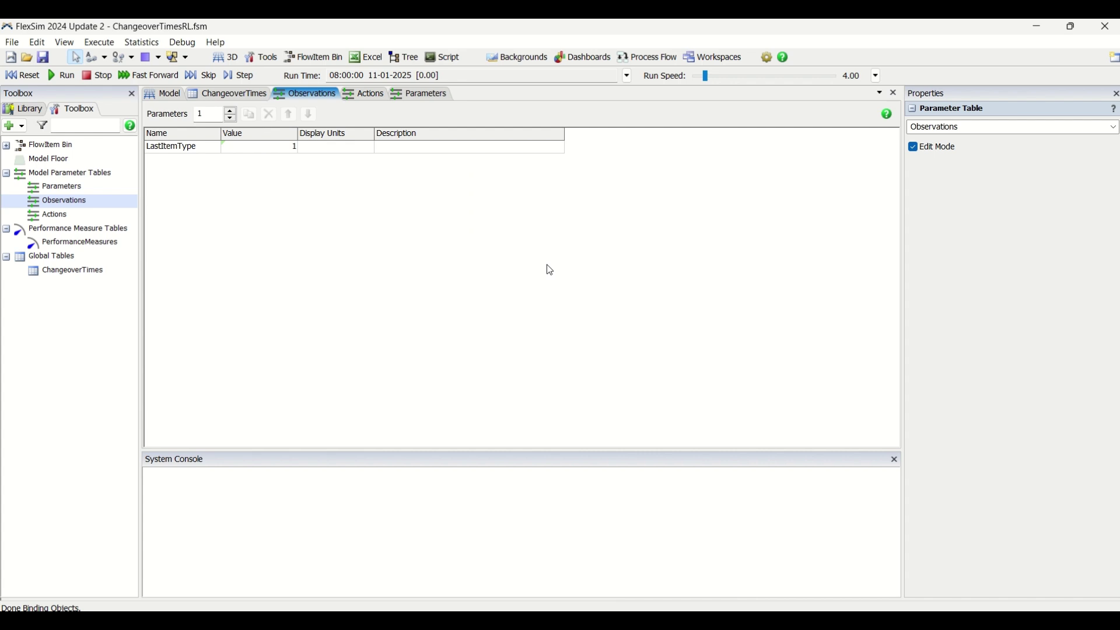
- Rename the parameter in the Actions table to ItemType
double_click(73, 215)
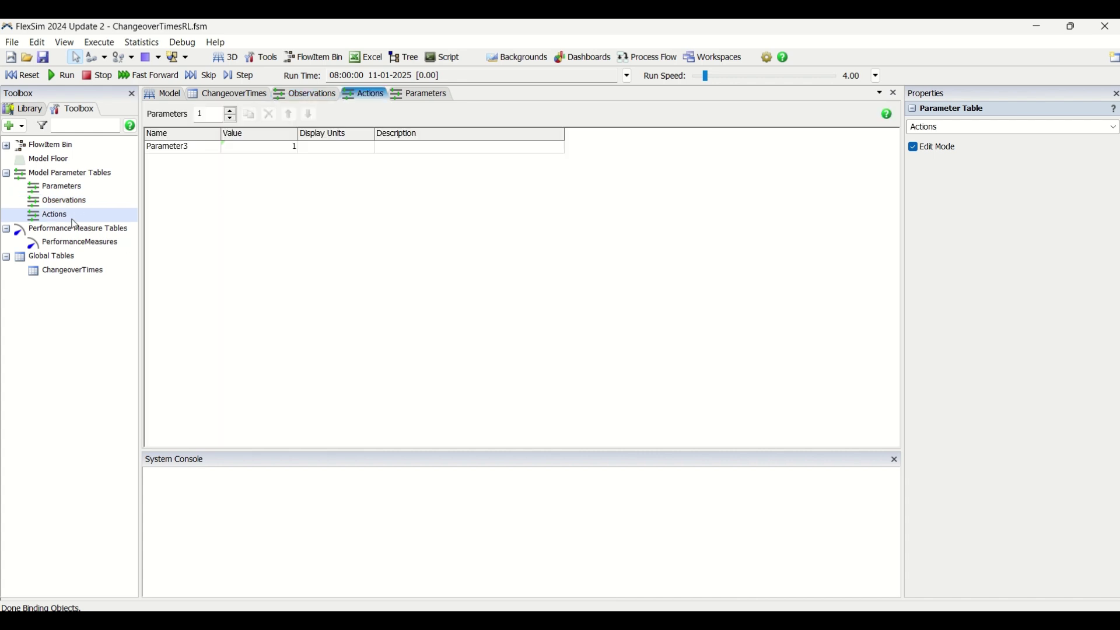
double_click(196, 148)
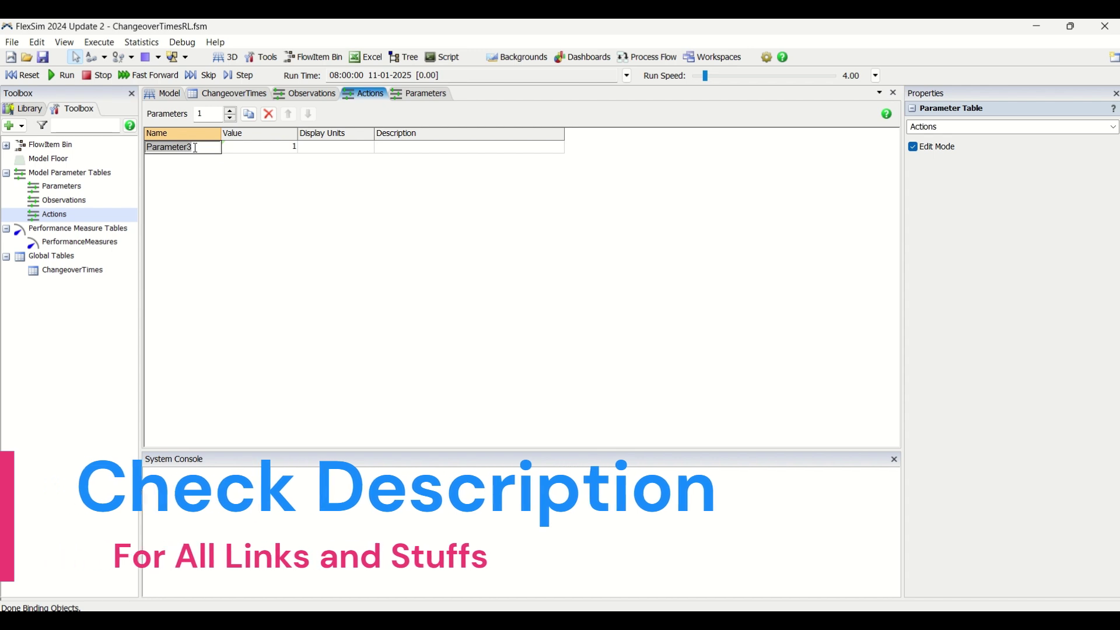
key("BackSpace")
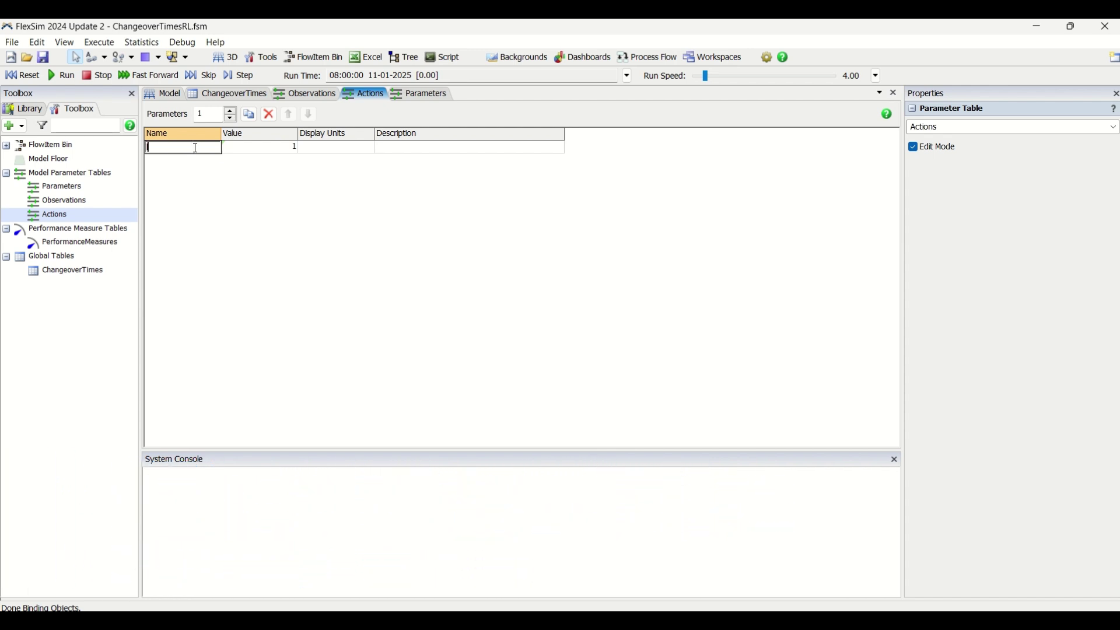
type("ItemType")
- Change the ItemType parameter's type to Integer and open its upper bound for editing
left_click(274, 147)
left_click(309, 148)
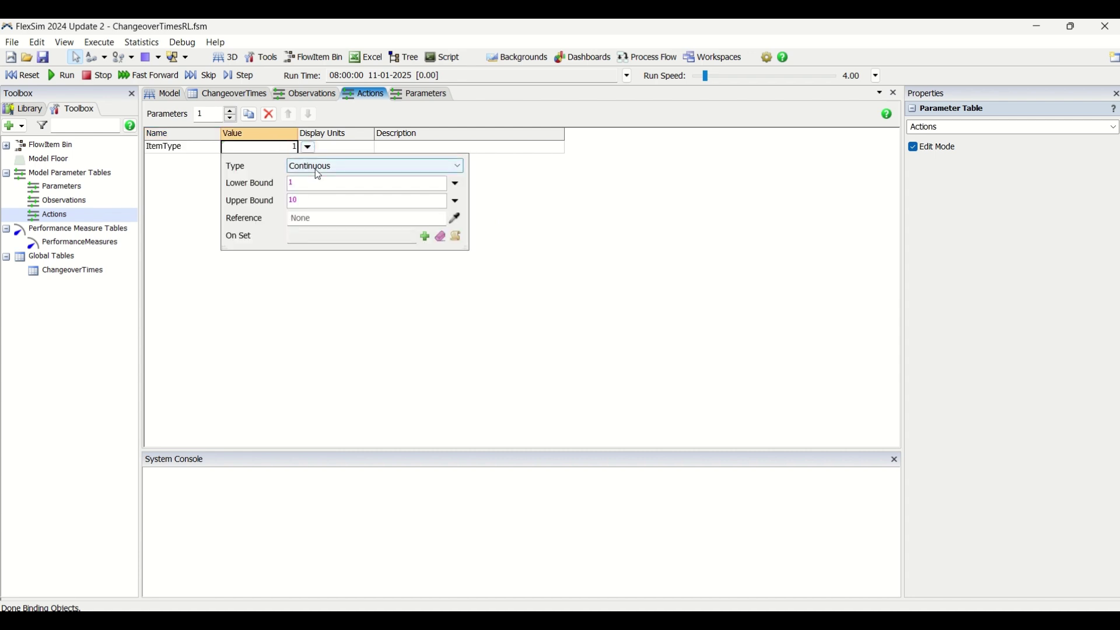
left_click(318, 171)
left_click(318, 193)
left_click(311, 202)
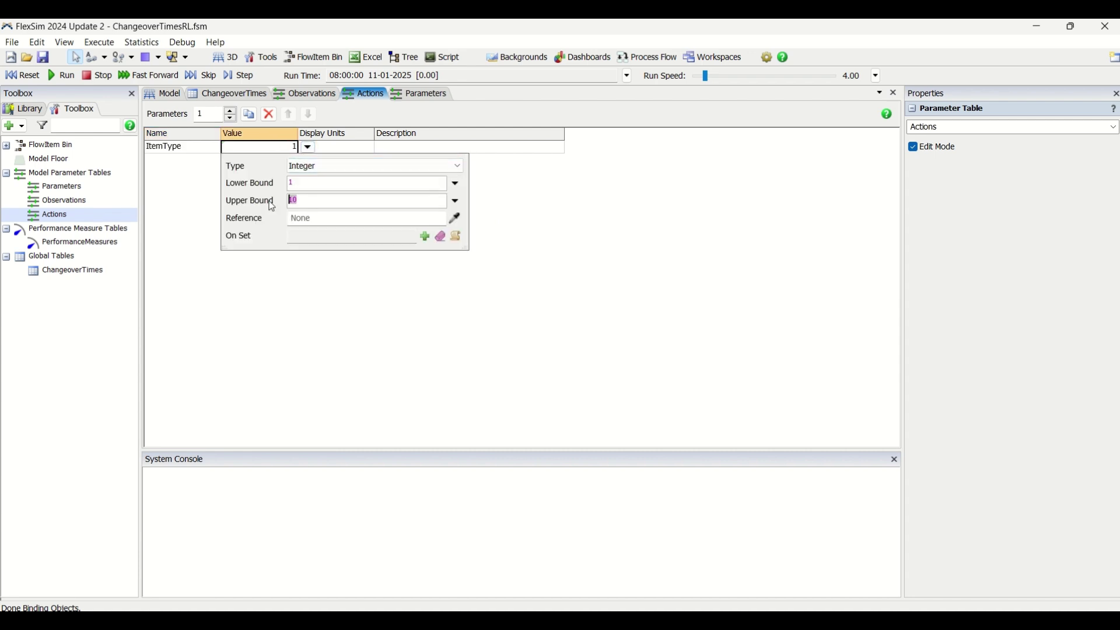
left_click(458, 313)
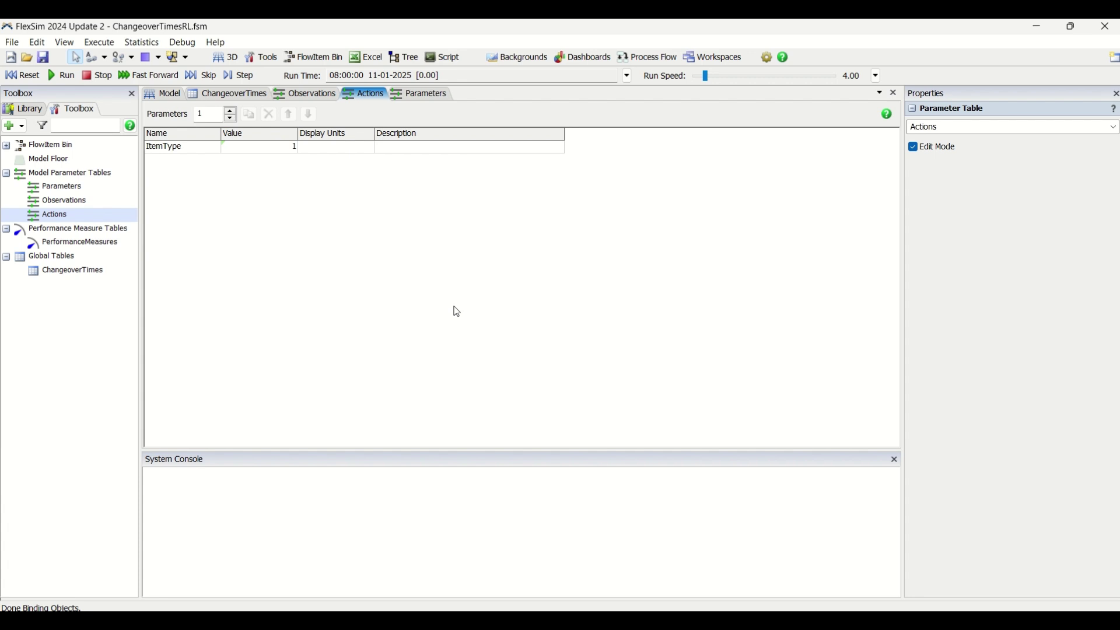
- Enable Pull in the input settings of Processor1 in the 3D model
left_click(156, 94)
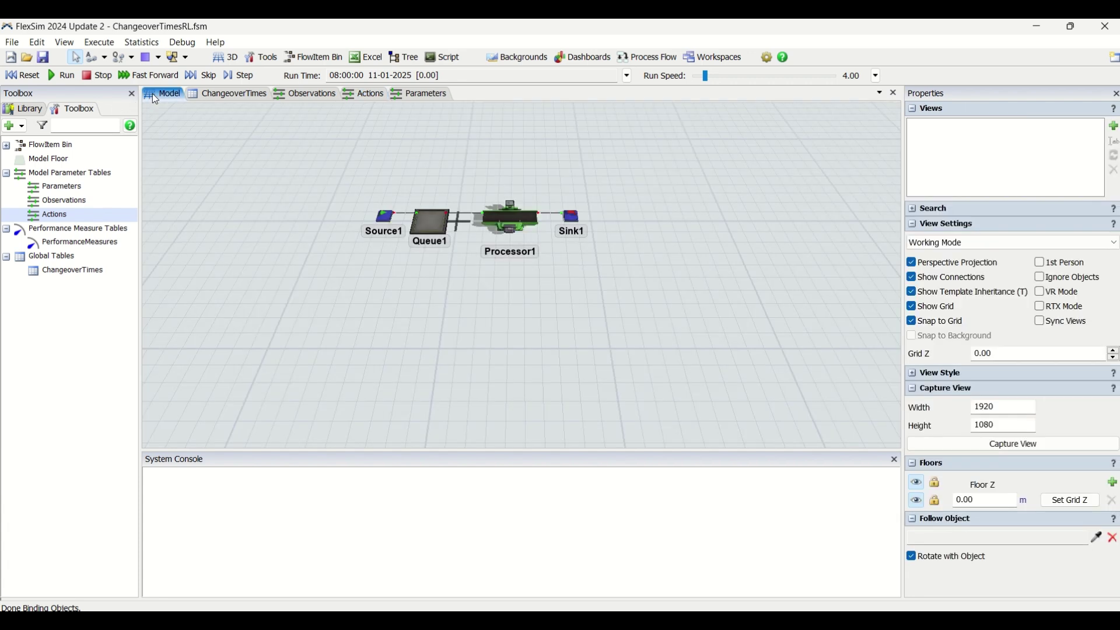
left_click(514, 213)
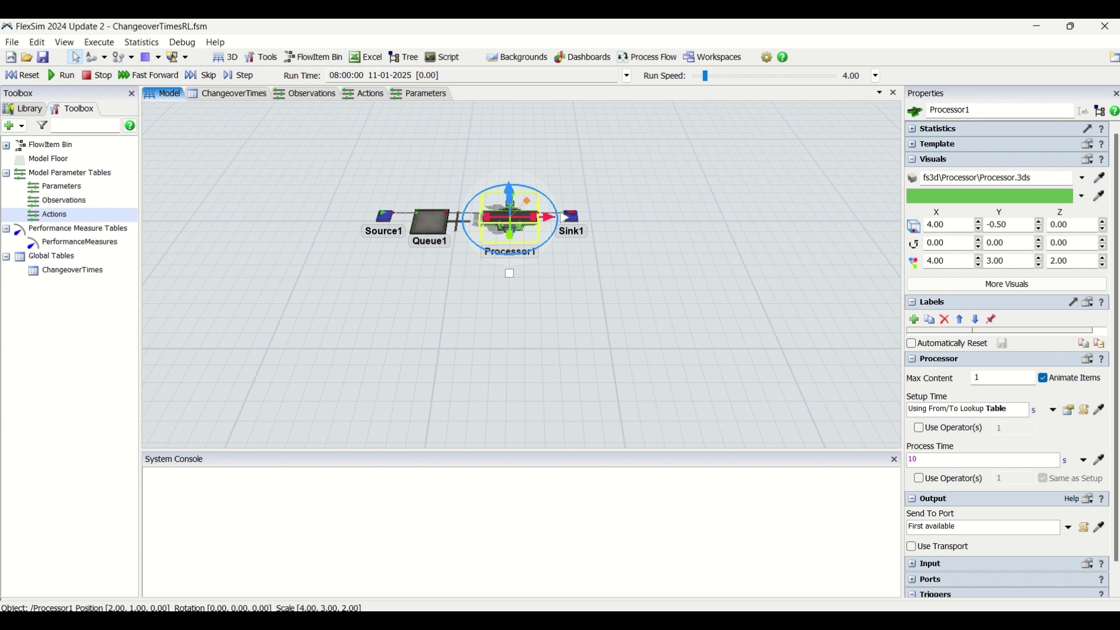
scroll(1118, 496, "down", 1)
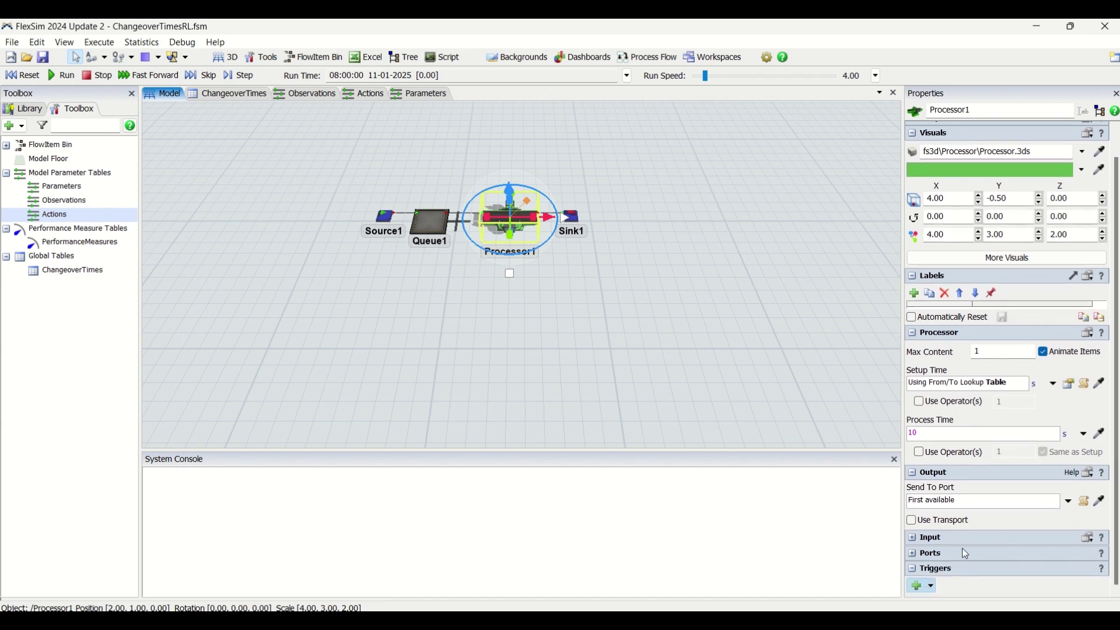
left_click(934, 542)
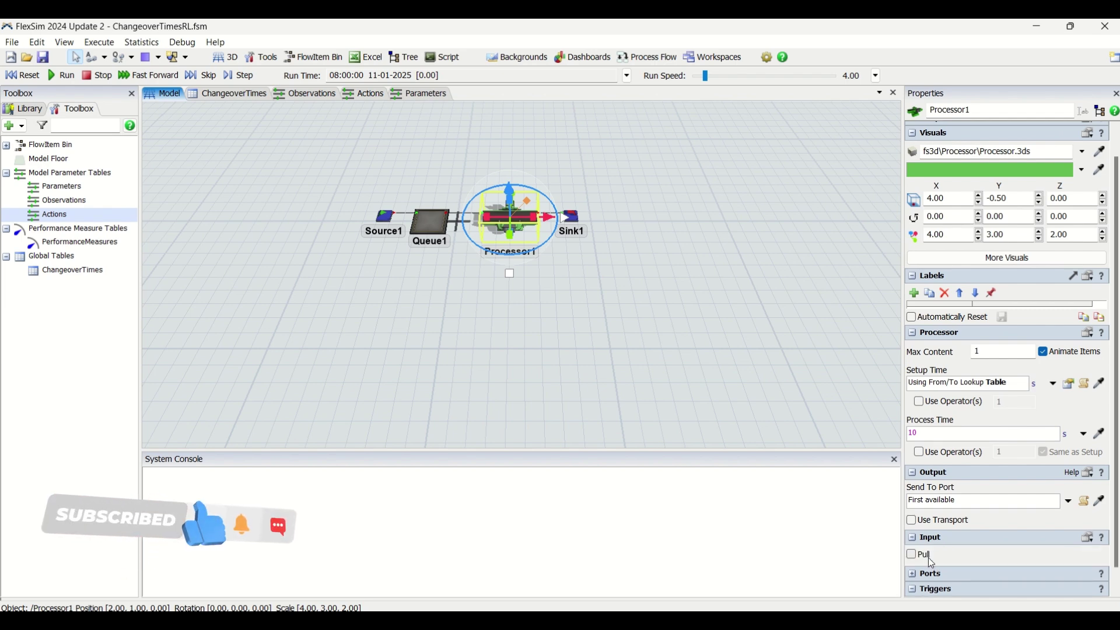
left_click(923, 559)
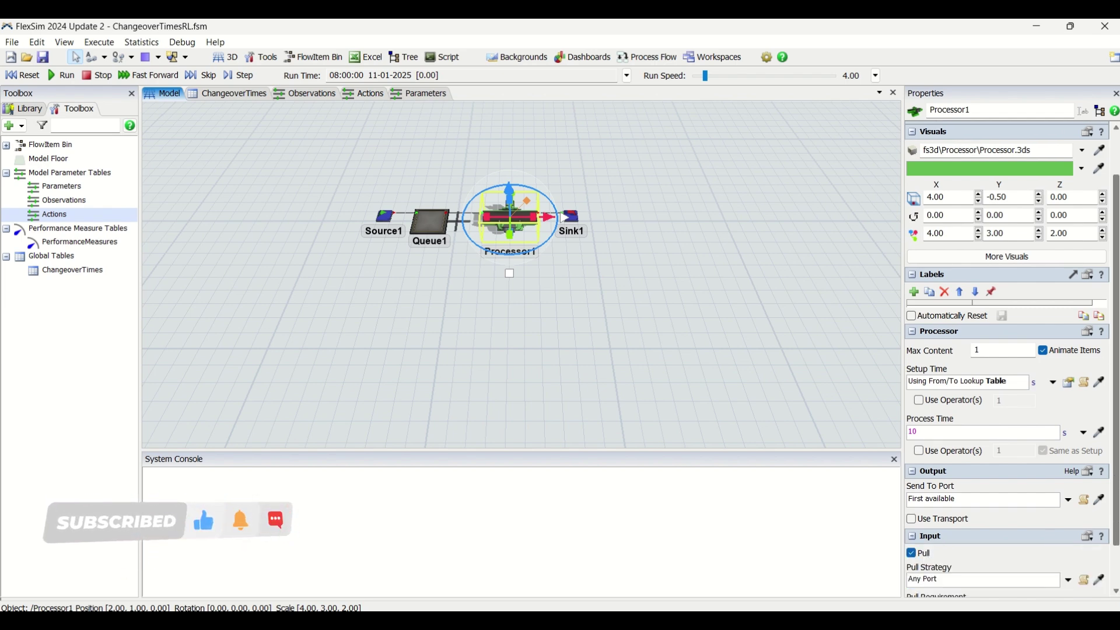
scroll(1056, 525, "down", 3)
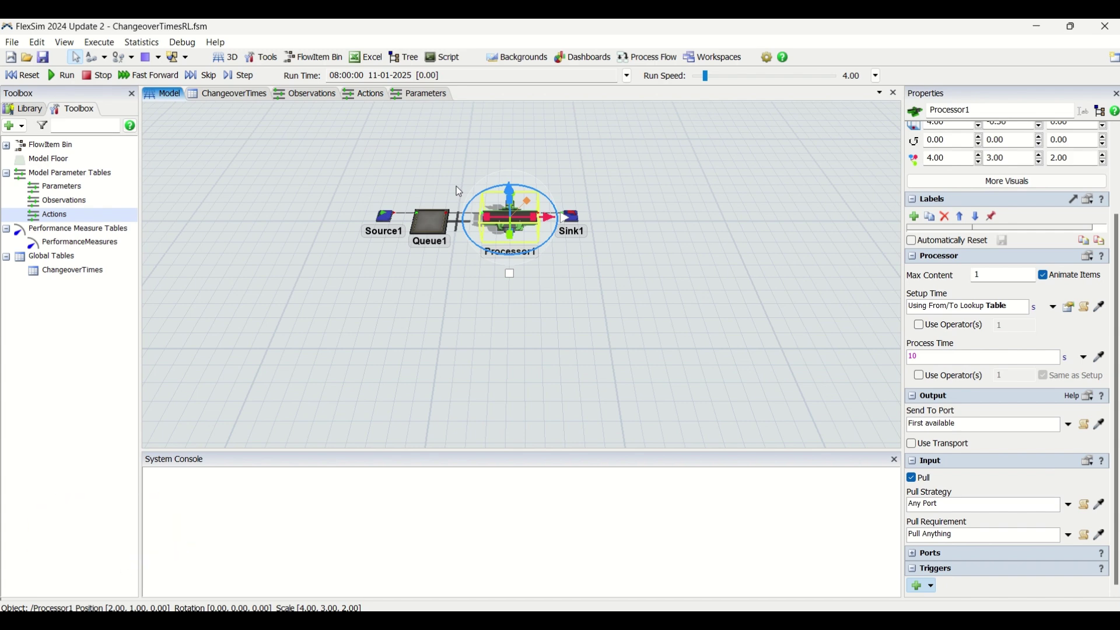
- Set Processor1's pull strategy to Pull Best Item, using the maximum Custom Value
left_click(1068, 506)
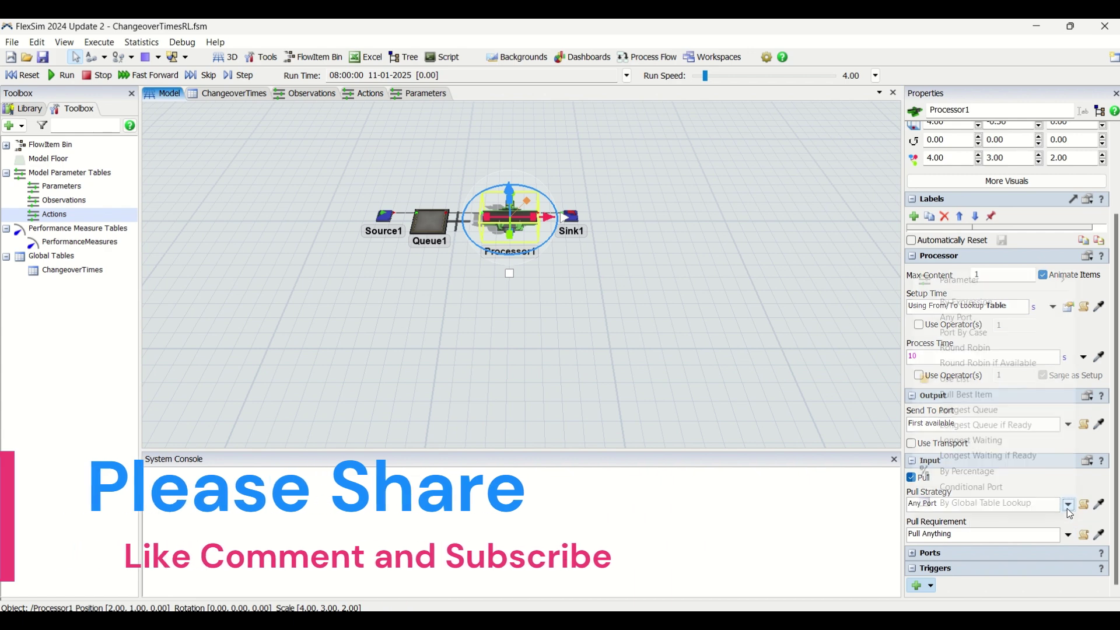
left_click(981, 400)
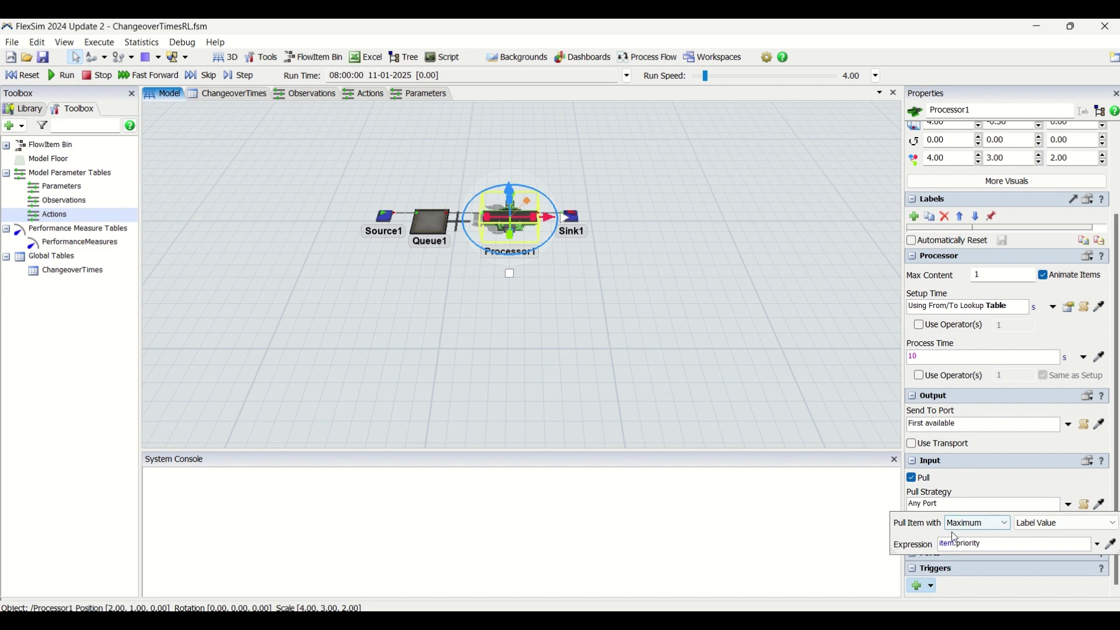
left_click(1067, 528)
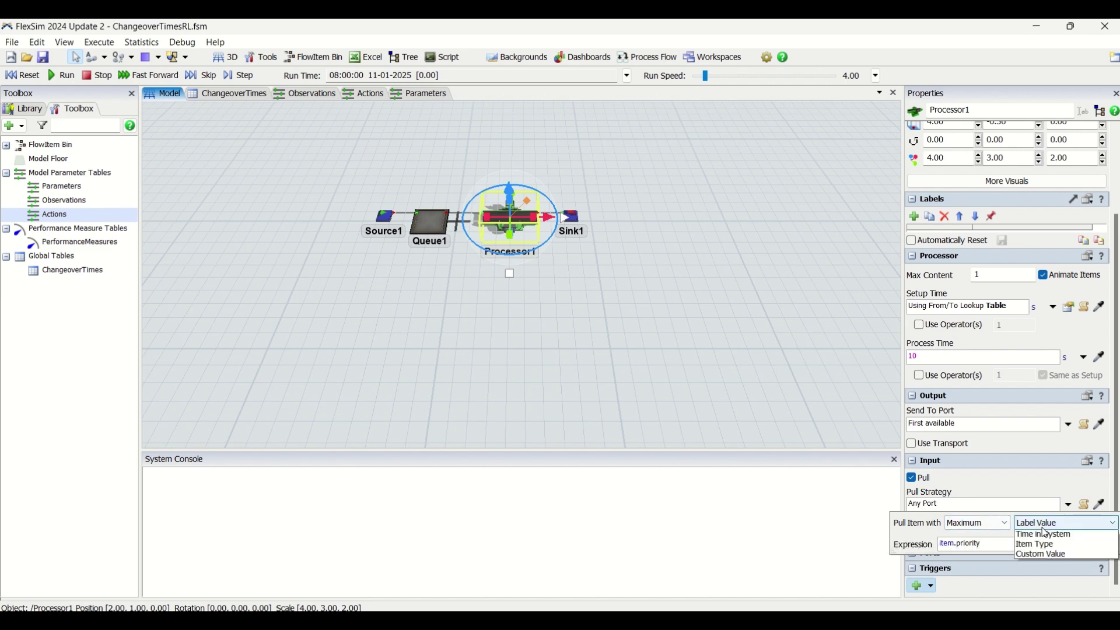
left_click(1049, 579)
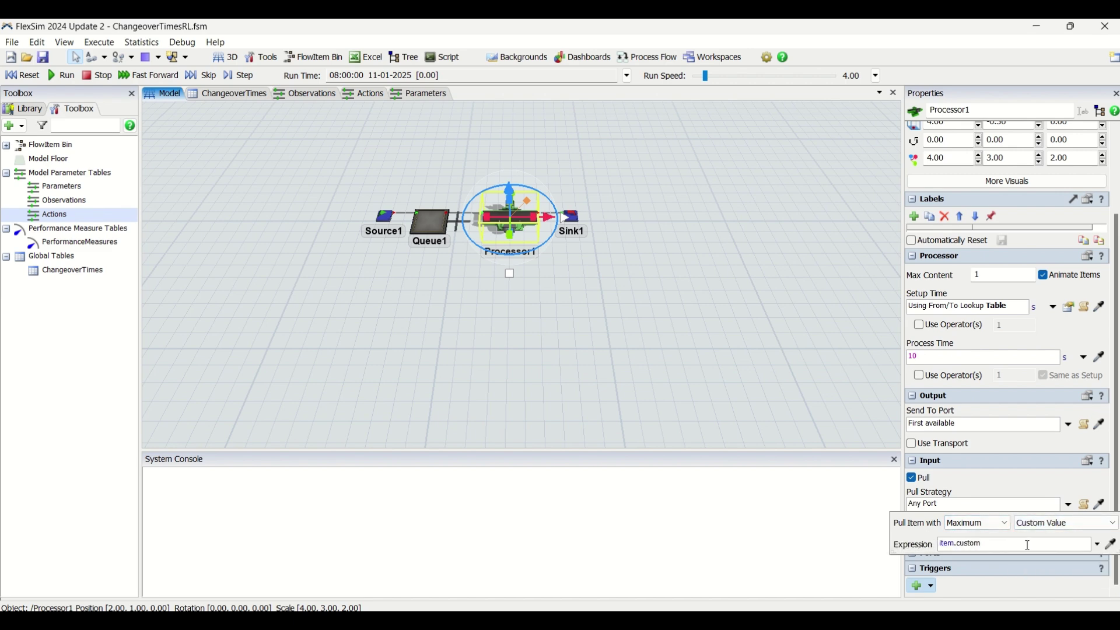
- Set the pull strategy's expression to item.Type == Model.parameters["ItemType"].value and close its options
double_click(1007, 543)
type("Type == Model")
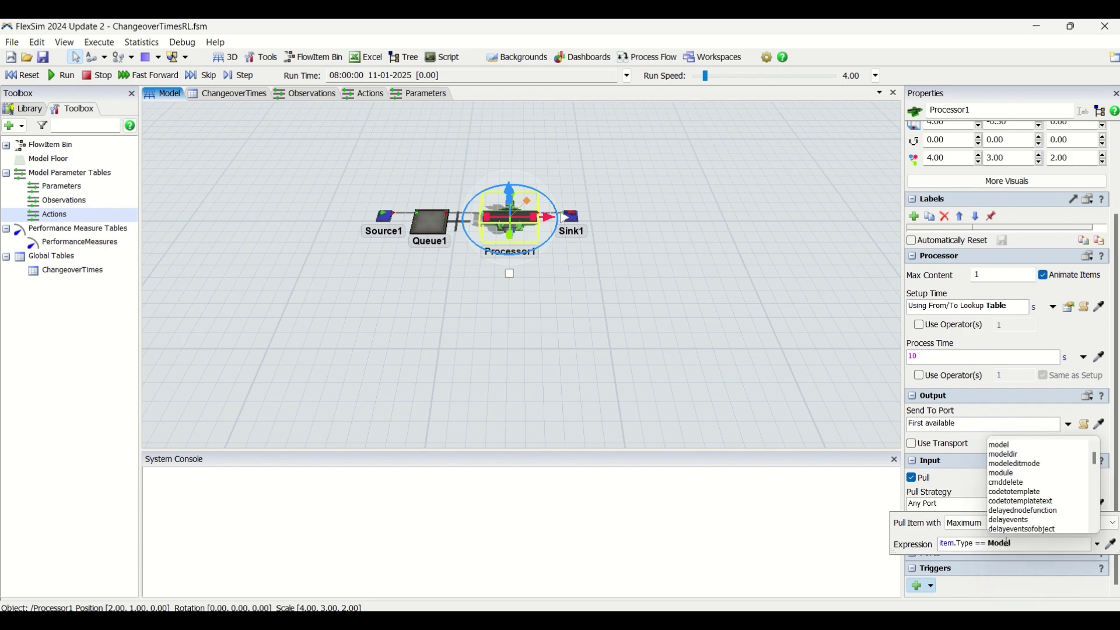
type(".pa")
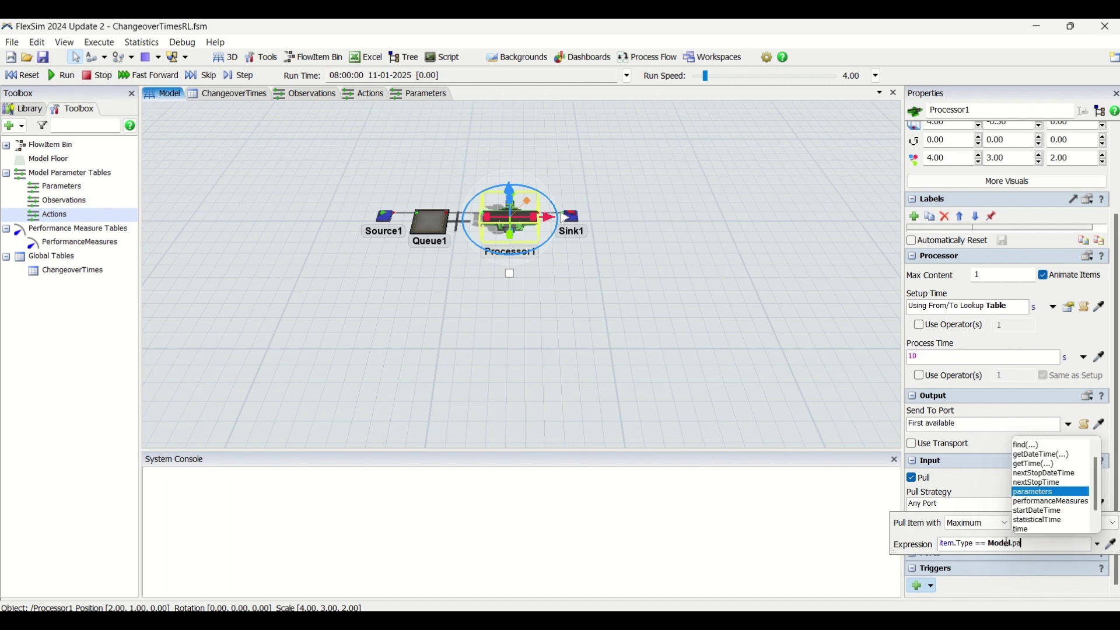
key("Return")
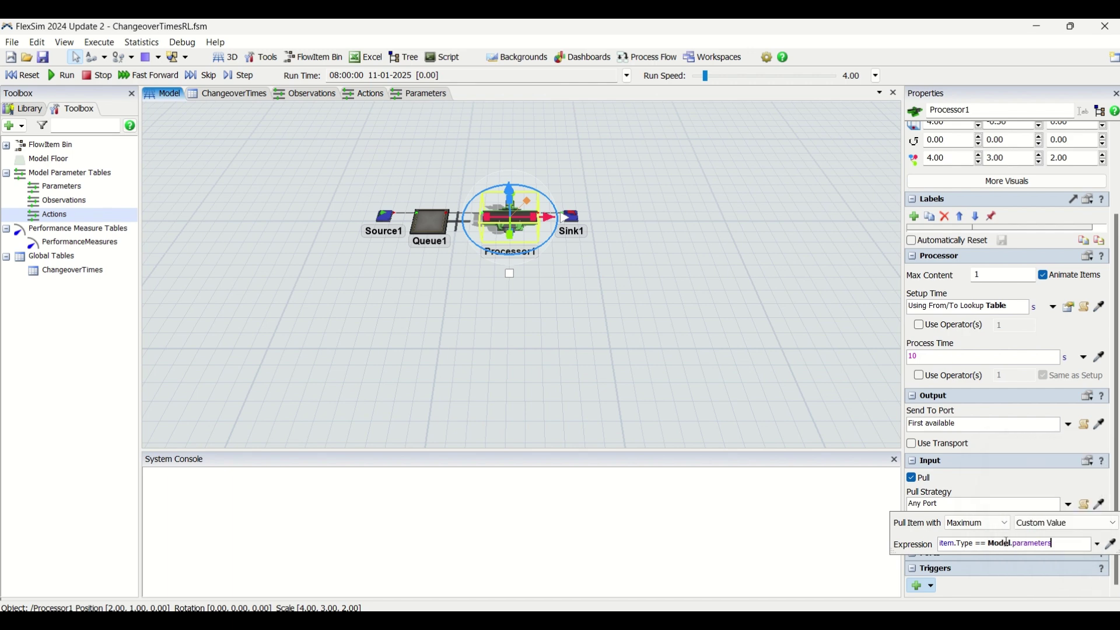
type("[")
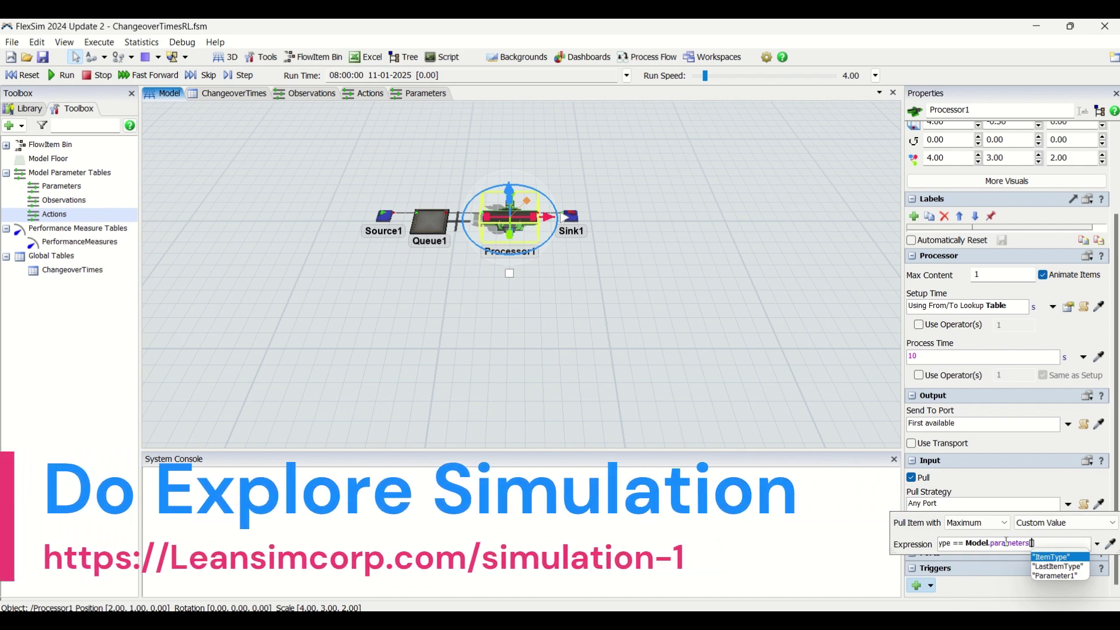
key("Return")
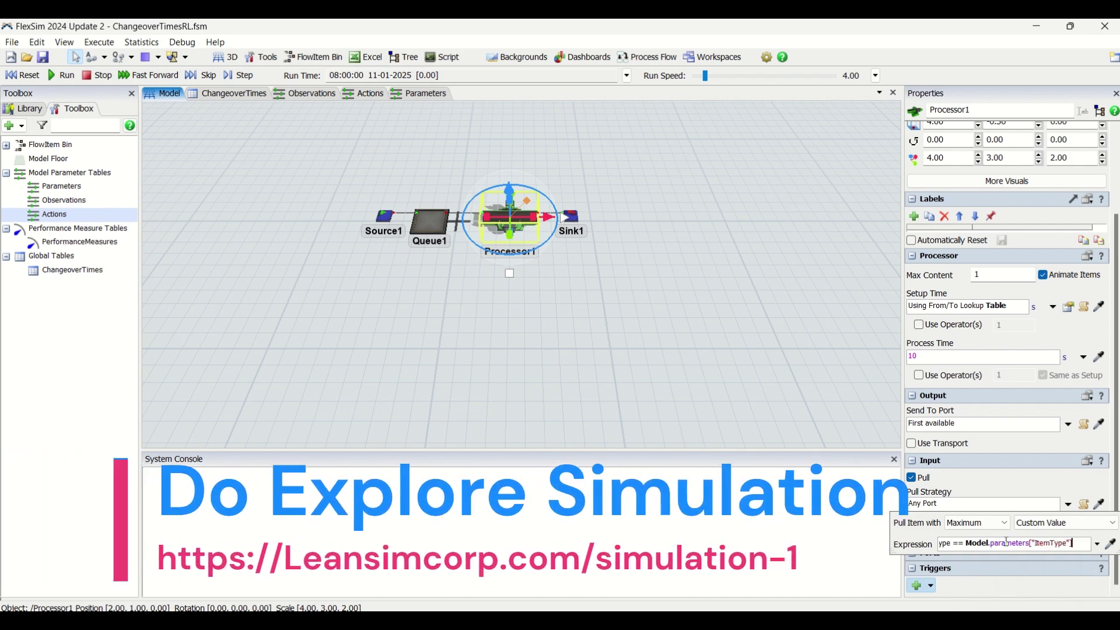
type(".value")
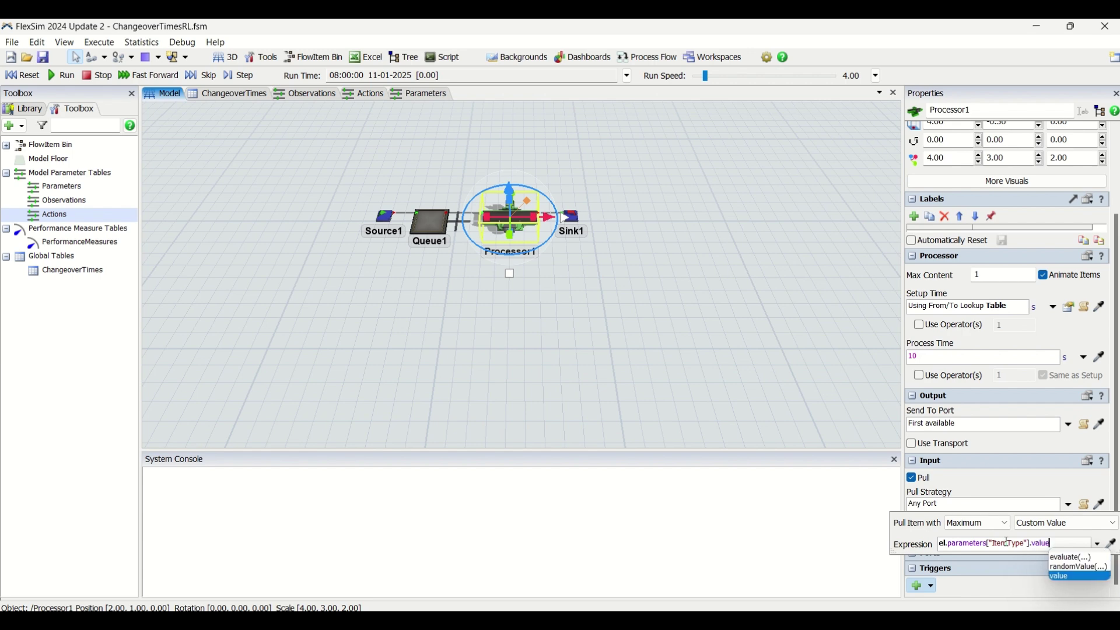
key("Escape")
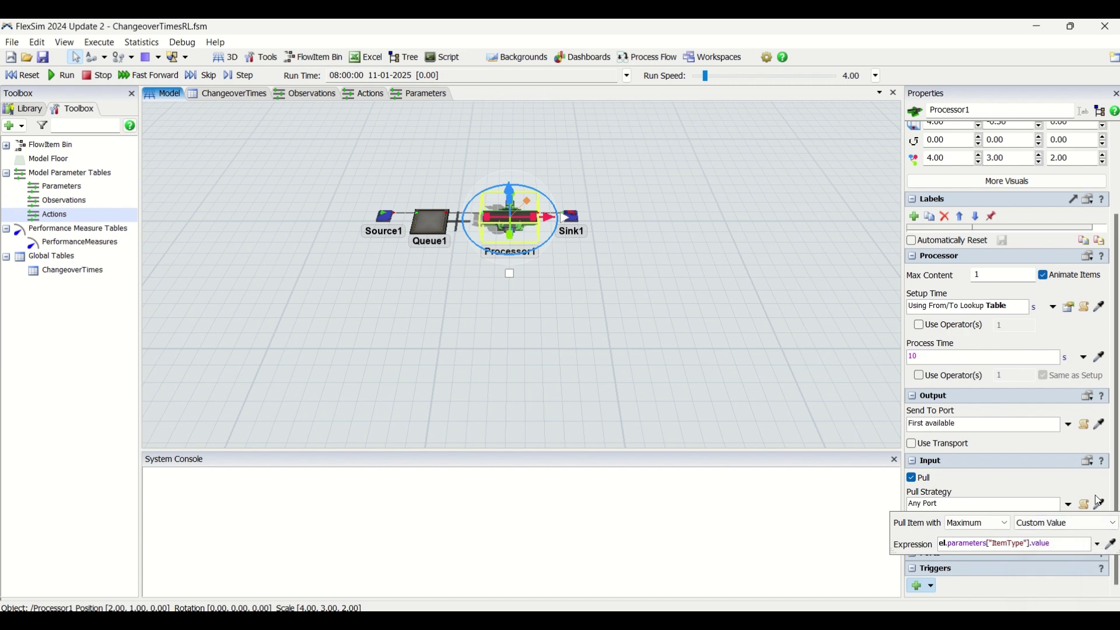
mouse_move(1050, 545)
left_mouse_down()
mouse_move(914, 532)
mouse_move(1060, 551)
left_mouse_up()
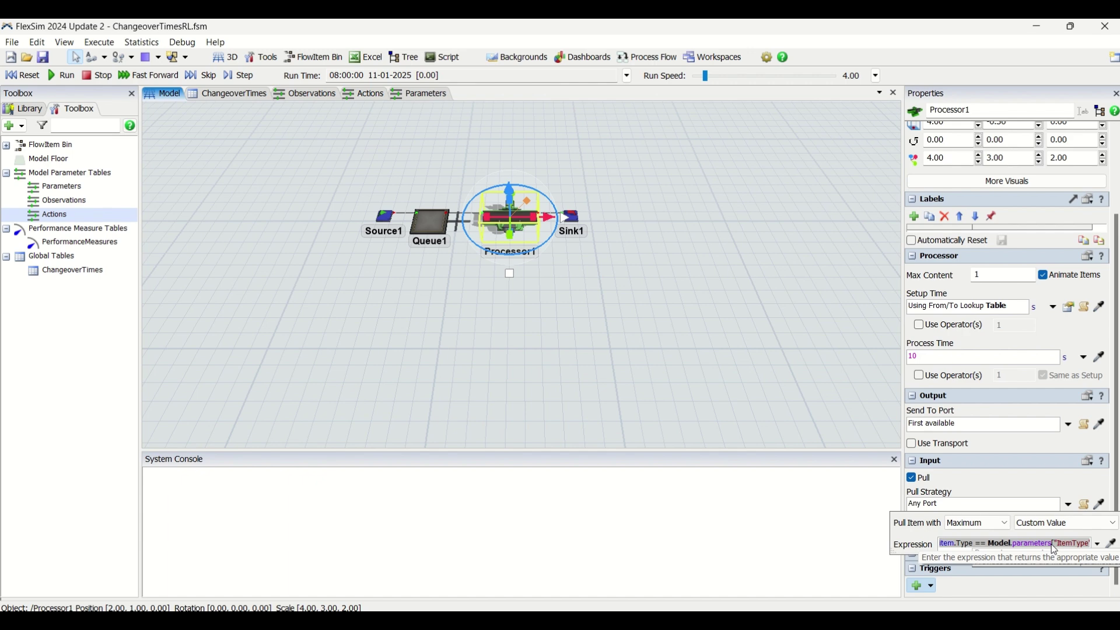
left_click(613, 321)
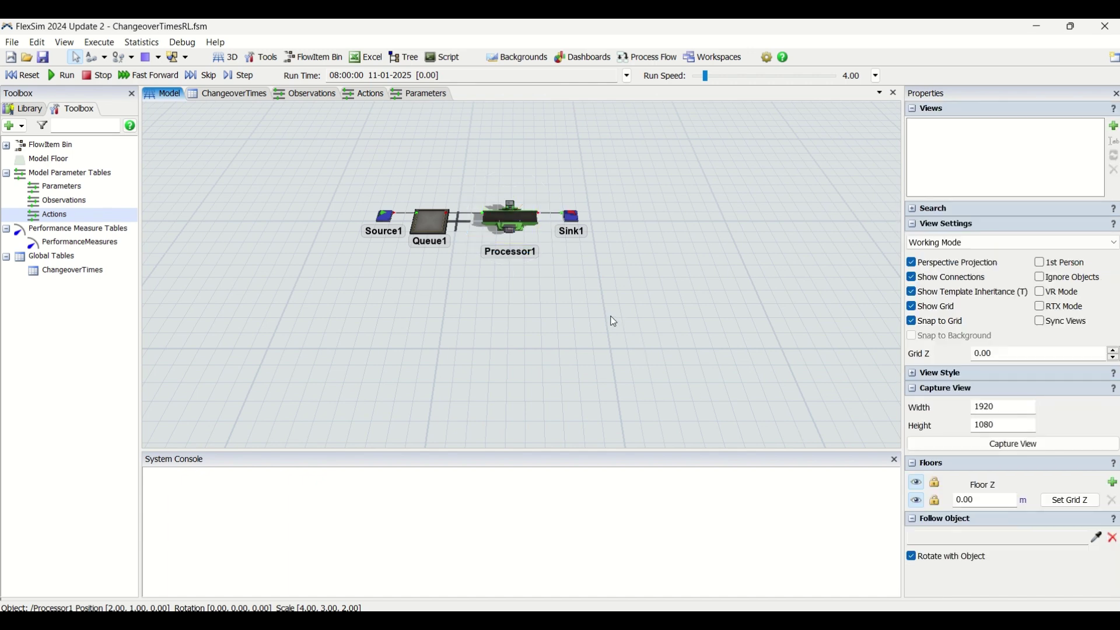
- Save the model and run the simulation from the start to watch items flow from Queue1 to Processor1
left_click(433, 226)
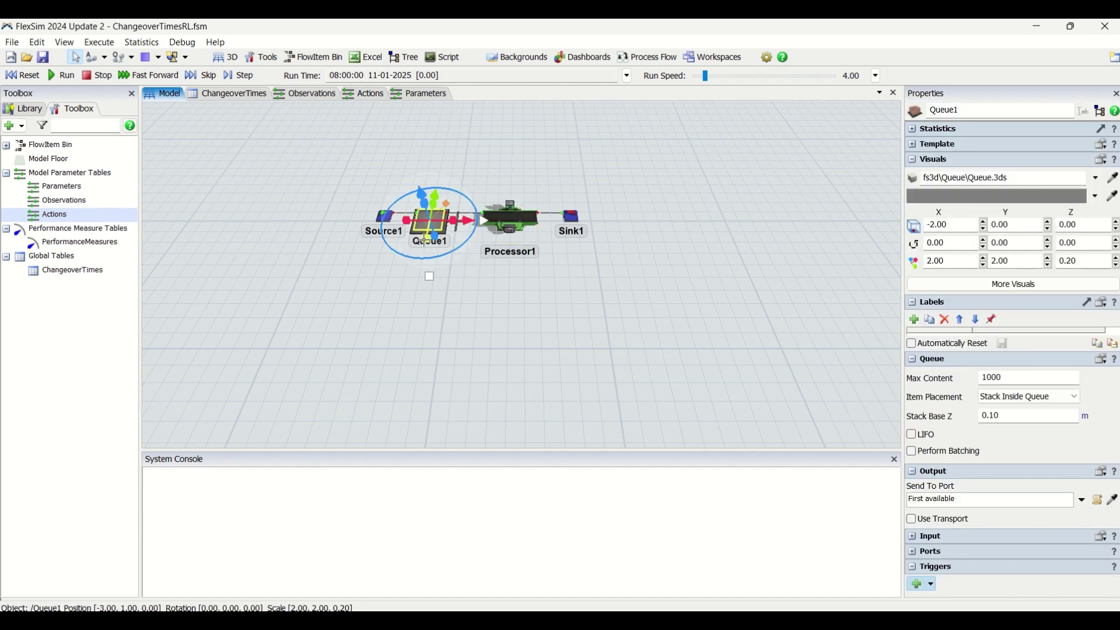
left_click(43, 57)
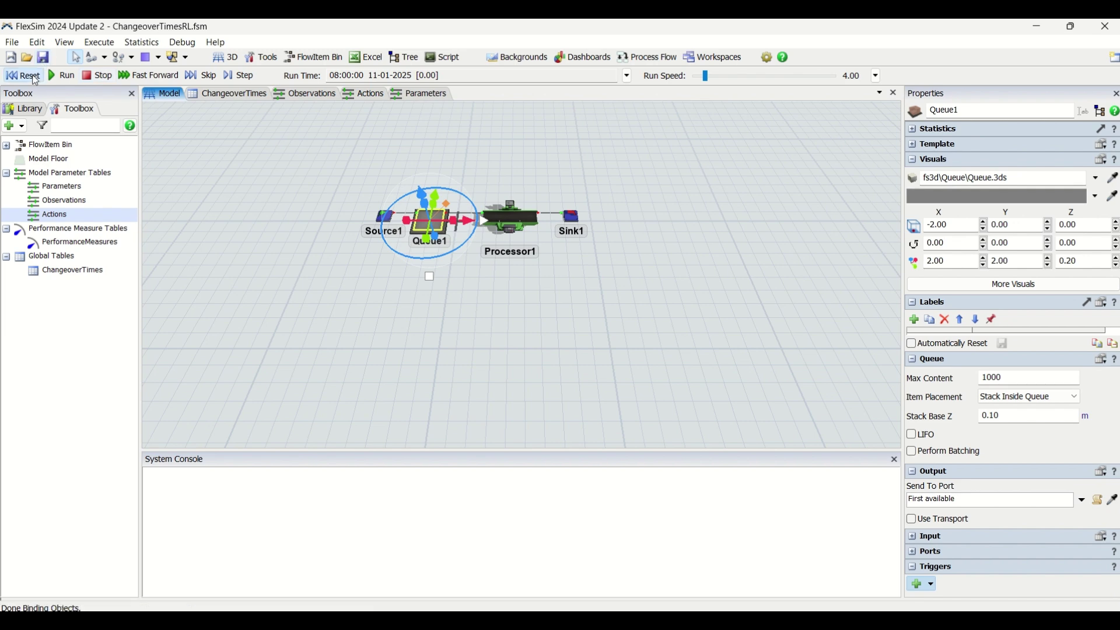
left_click(55, 76)
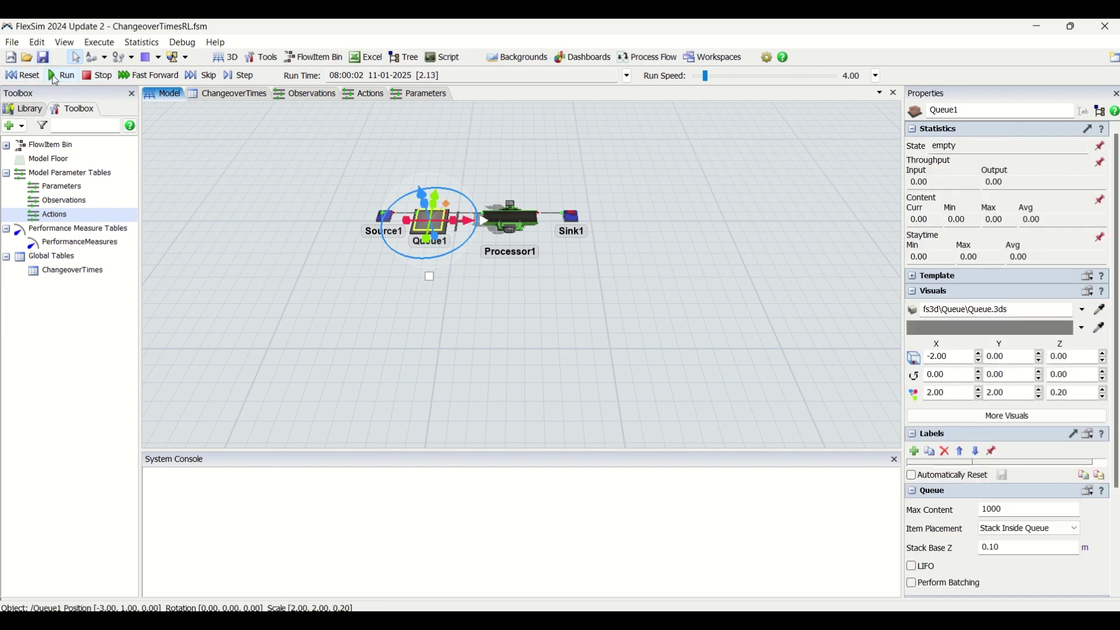
left_click(688, 131)
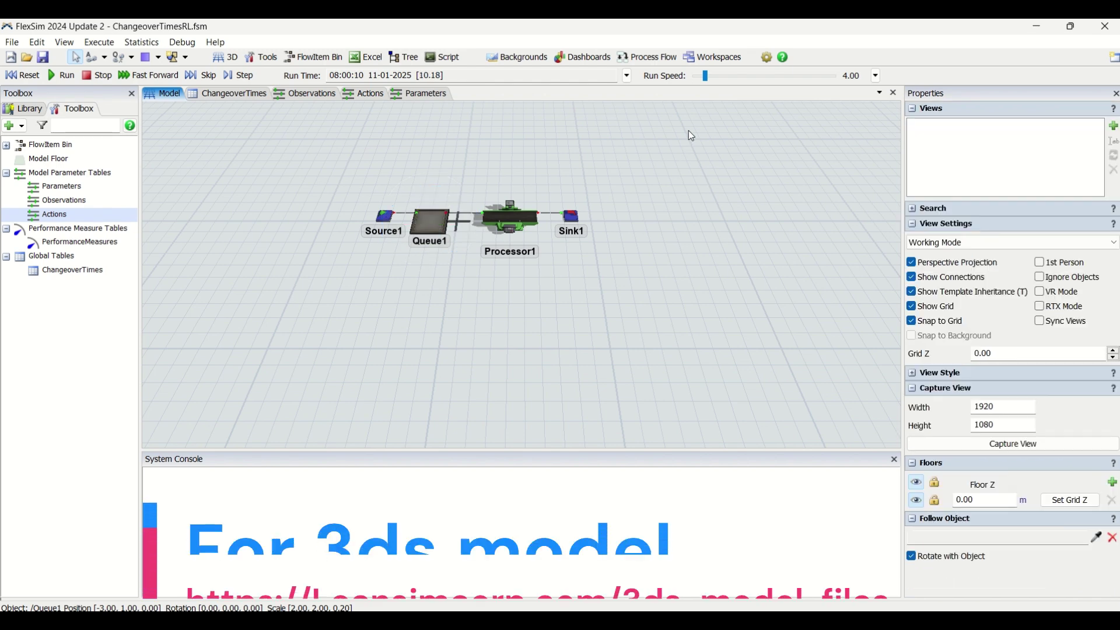
scroll(458, 253, "up", 2)
scroll(461, 267, "up", 3)
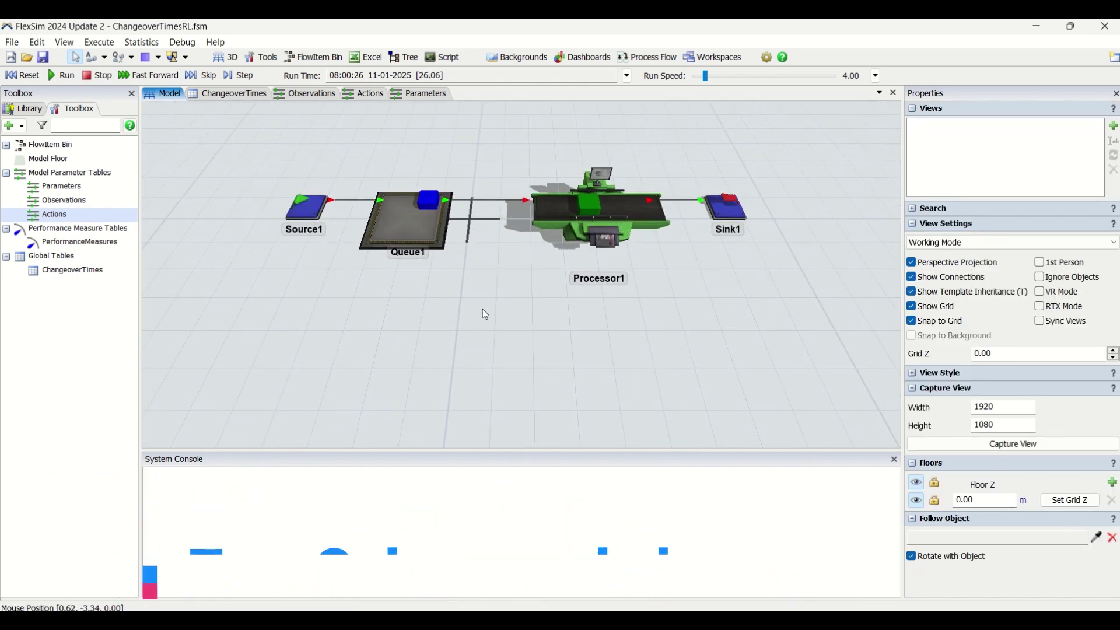
- Inspect a box in Processor1, then freeze the simulation at run speed 0 and inspect Queue1's contents
left_click(635, 214)
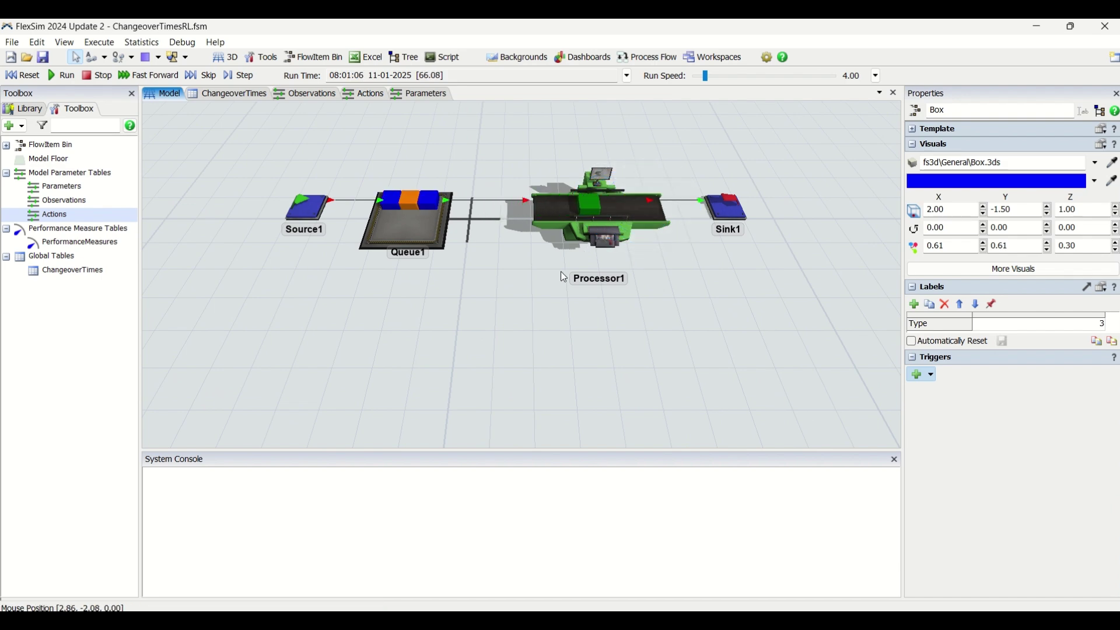
left_click(547, 327)
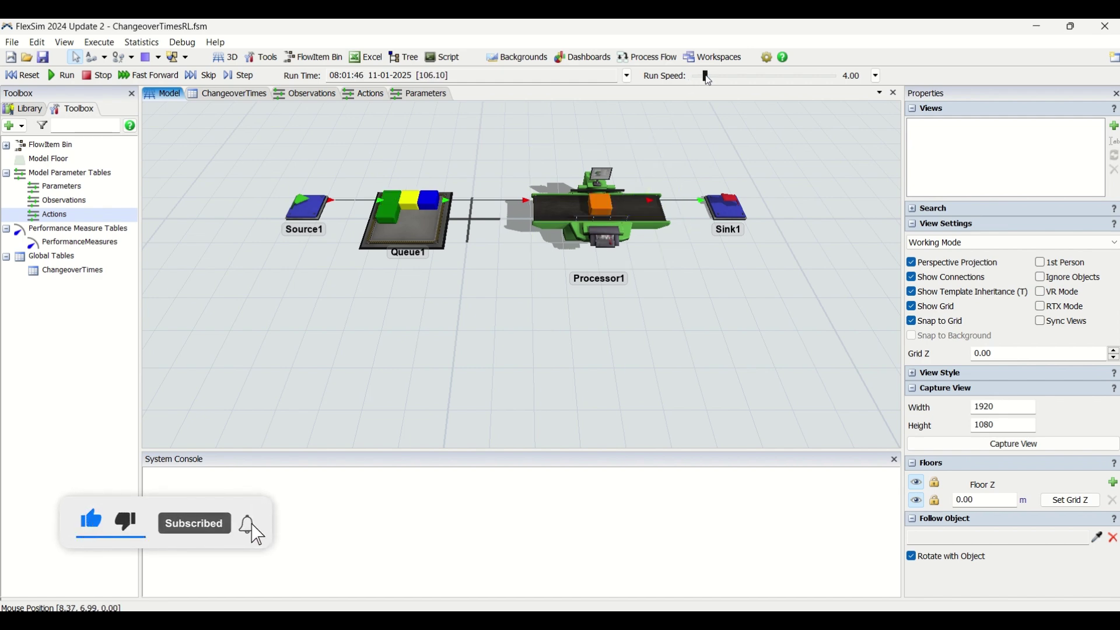
left_click_drag(706, 77, 685, 74)
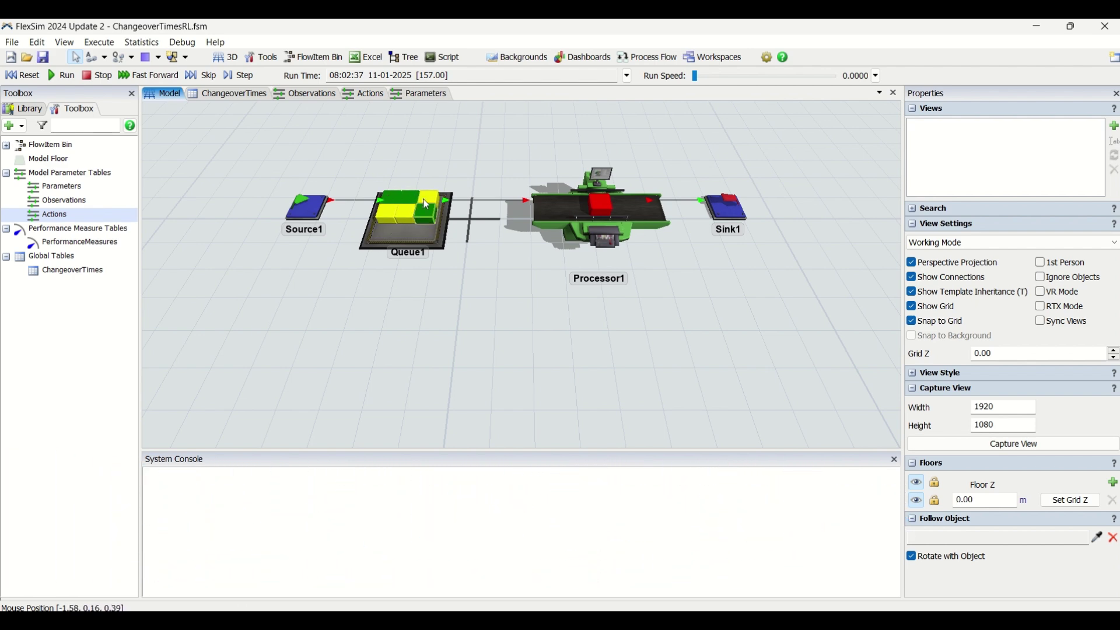
left_click(424, 238)
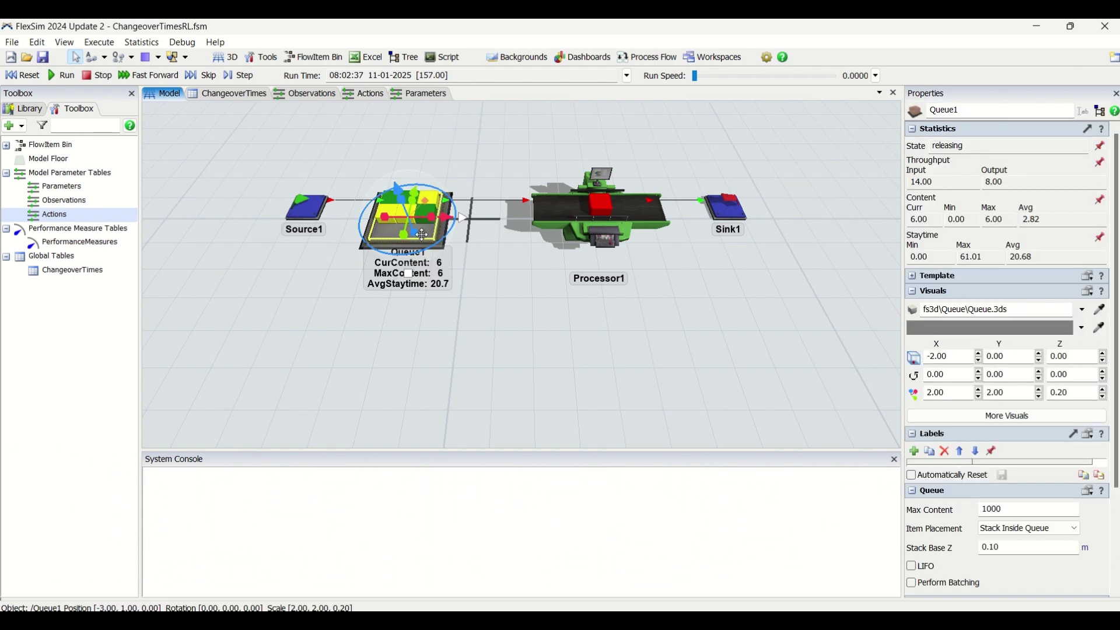
left_click(573, 303)
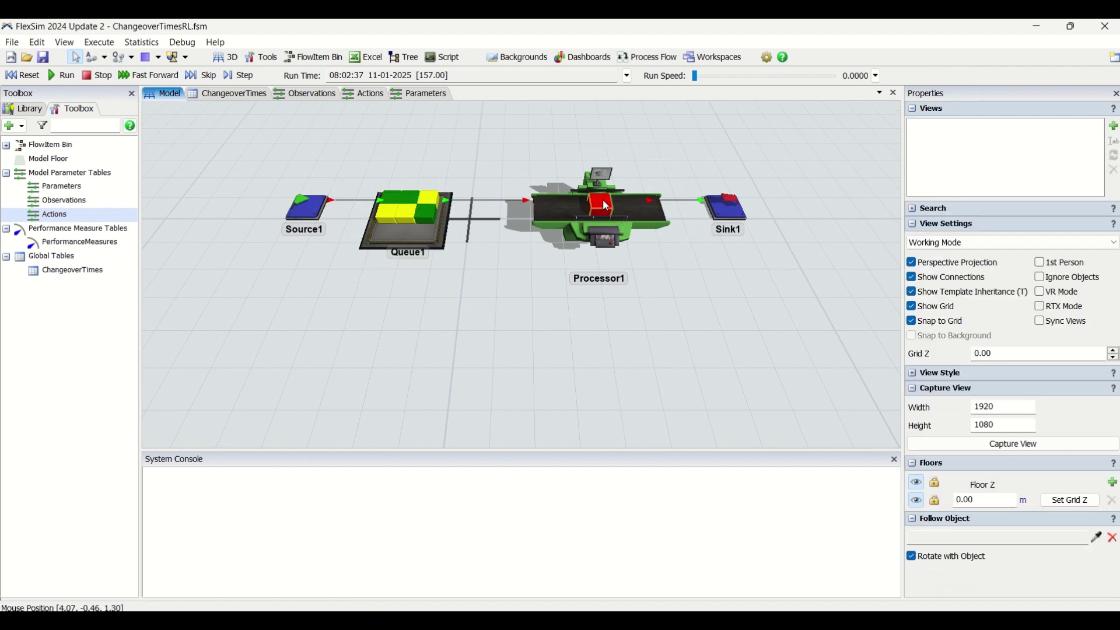
- Compare the ItemType value in the Actions table with the Type label of the box in Processor1
left_click(379, 94)
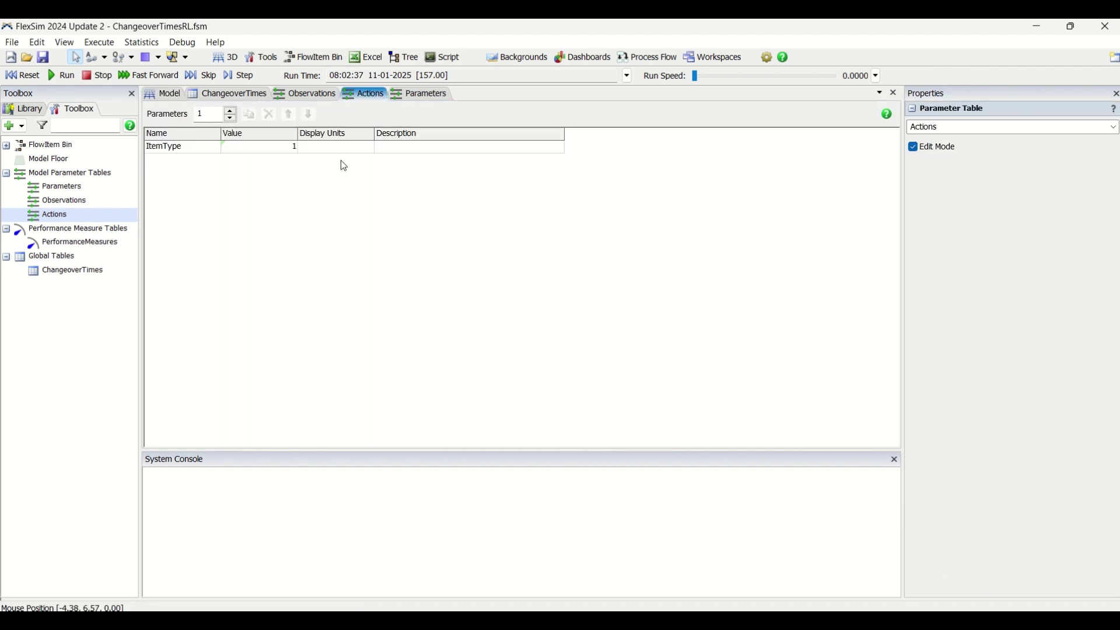
left_click(288, 148)
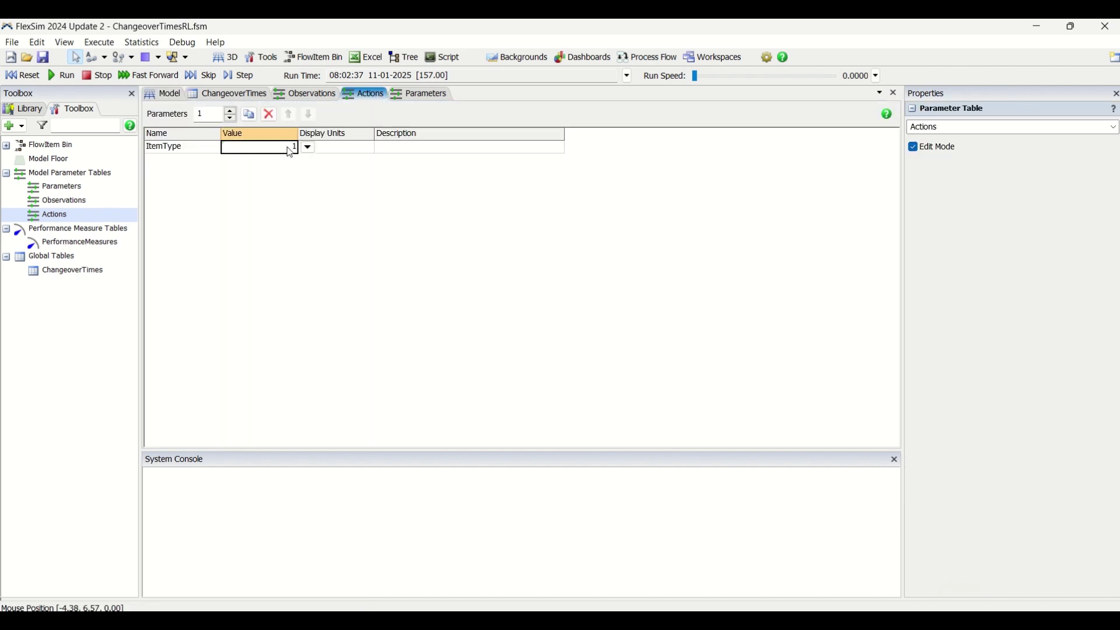
left_click(169, 94)
left_click(602, 207)
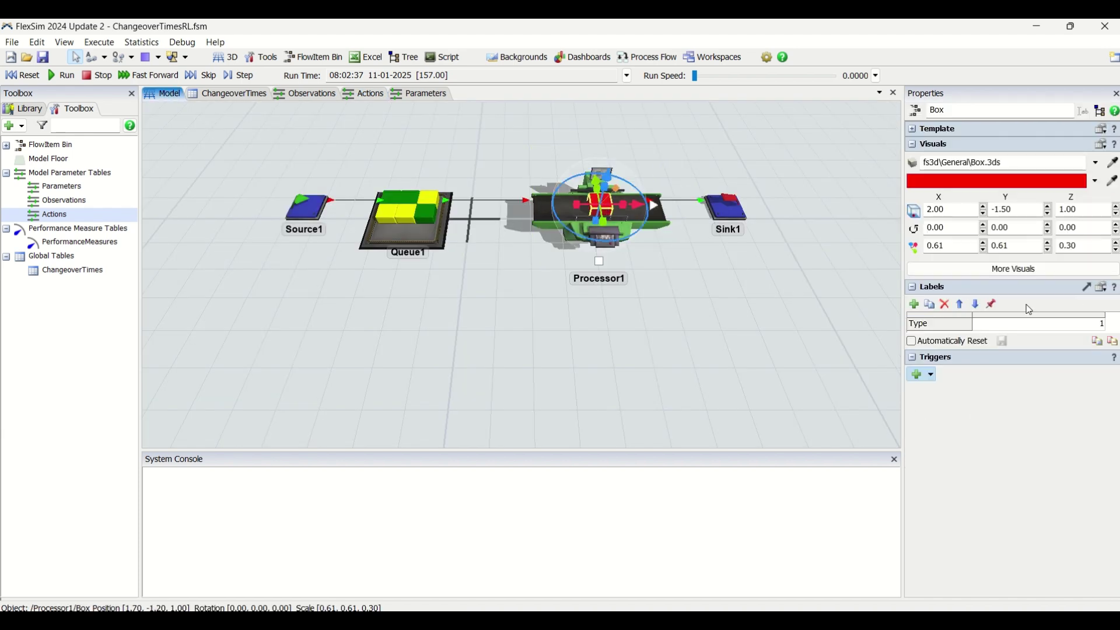
left_click(653, 331)
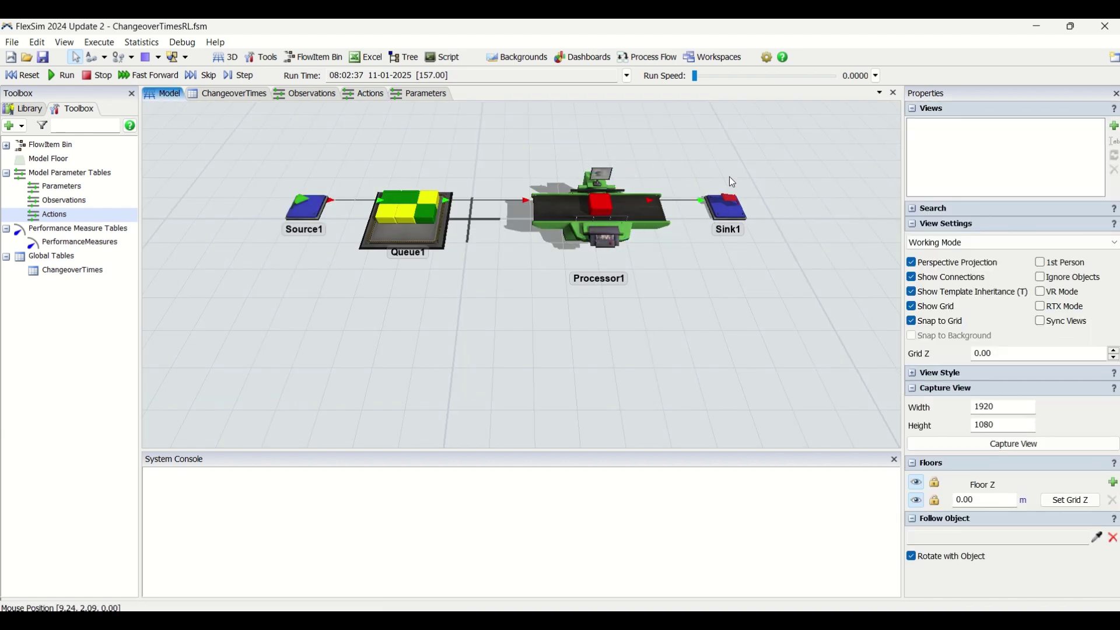
- Raise the run speed to about 11.32 and reset the model
left_click_drag(707, 82, 713, 82)
left_click(23, 76)
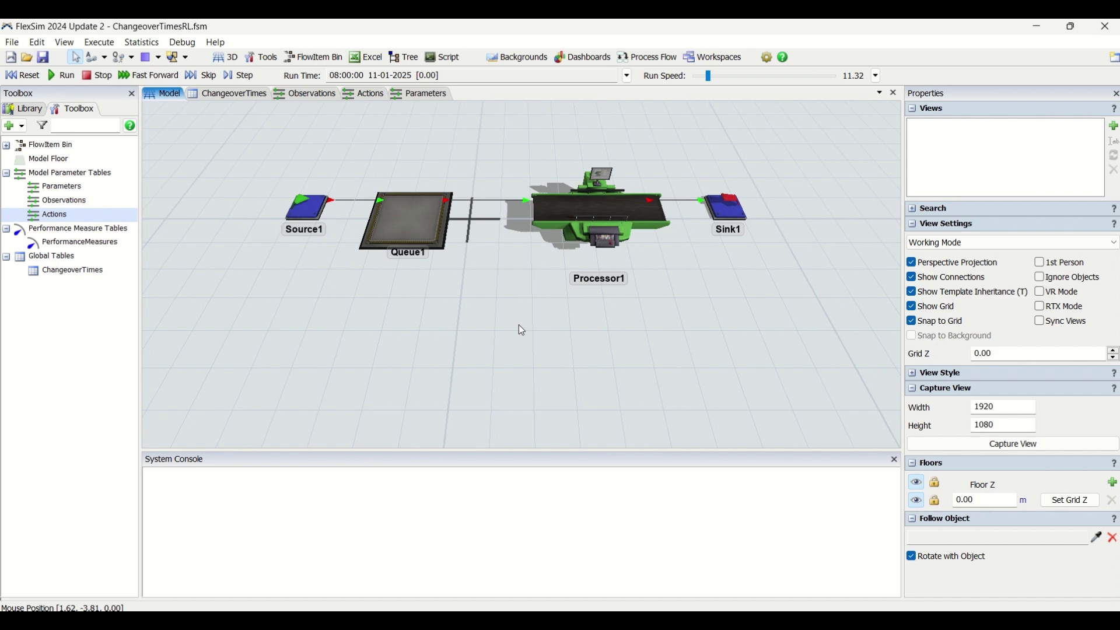
- Add a Reinforcement Learning connectivity tool to the model
left_click(9, 126)
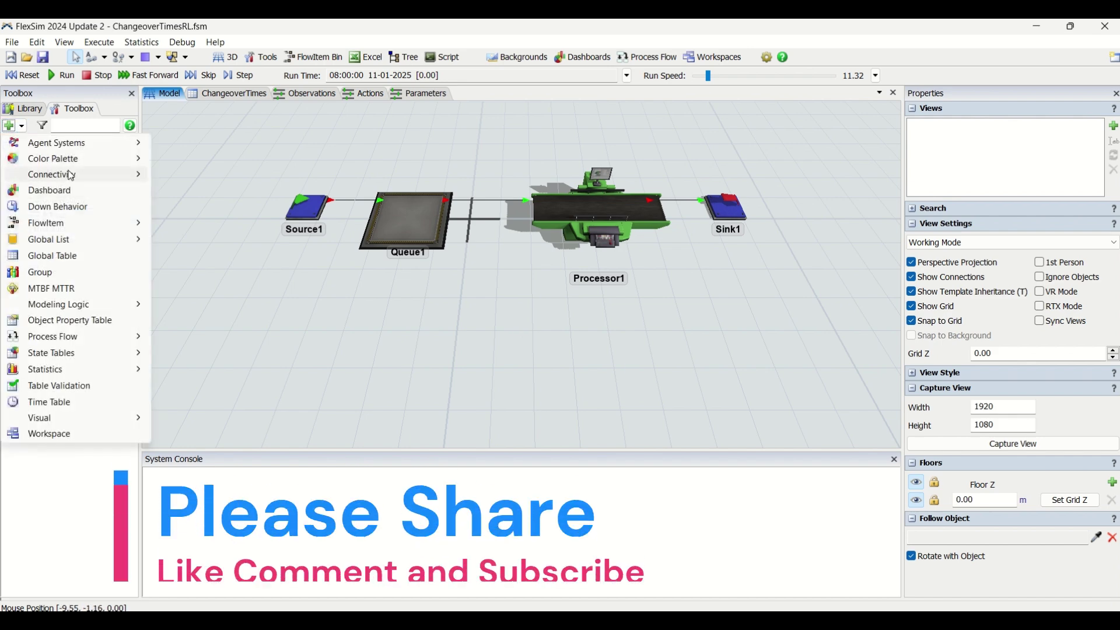
mouse_move(70, 175)
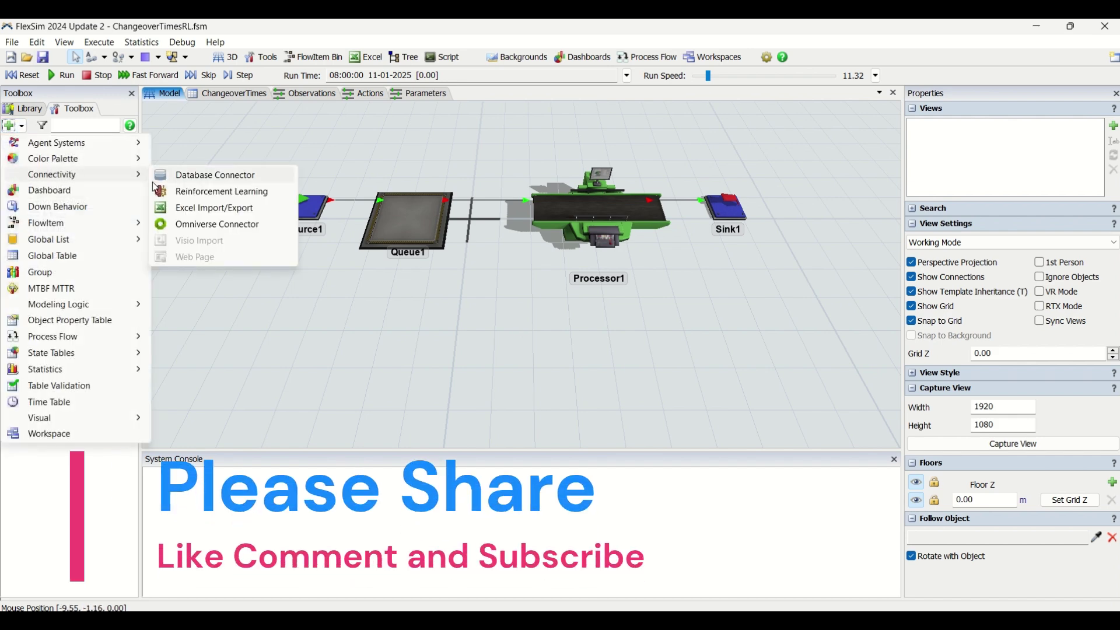
left_click(191, 194)
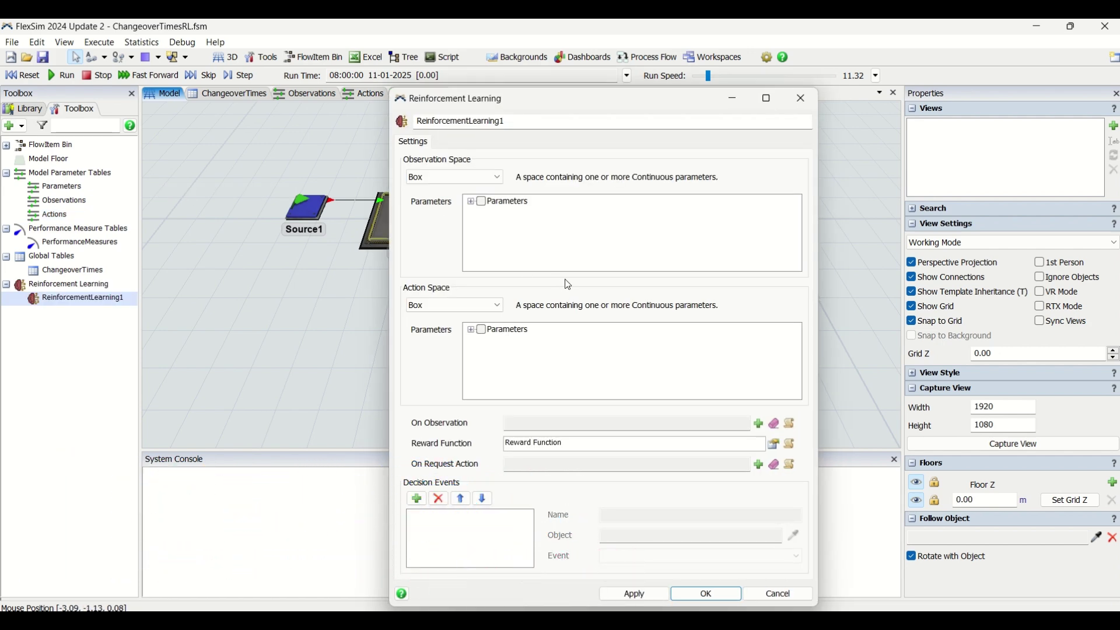
- Set the observation space to Discrete and include the LastItemType parameter from the Observations table
left_click(433, 178)
left_click(433, 198)
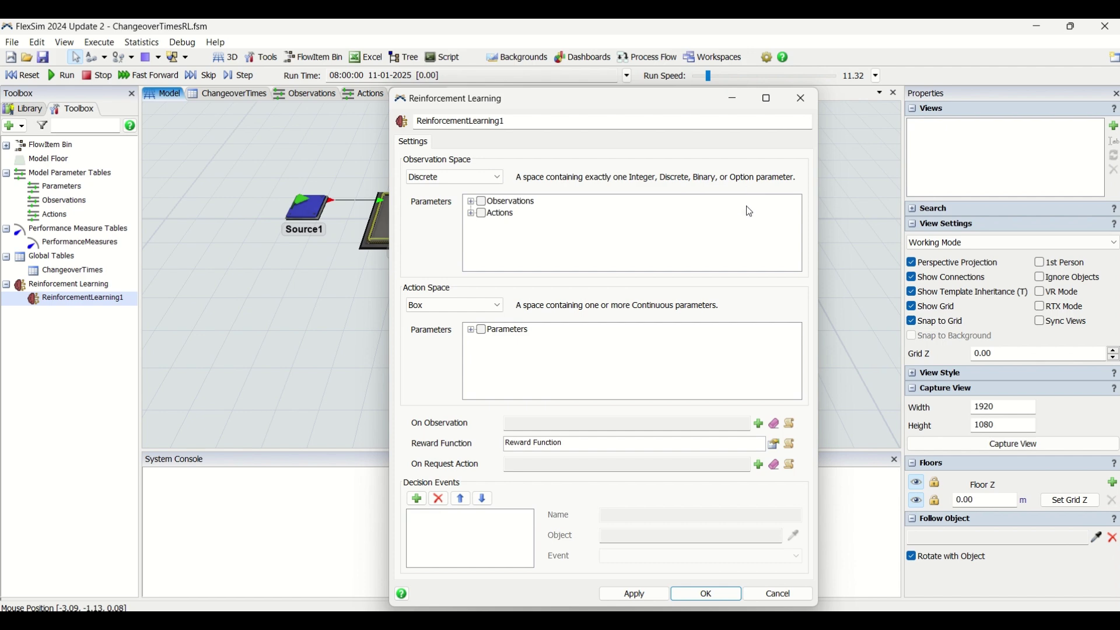
double_click(490, 202)
left_click(484, 203)
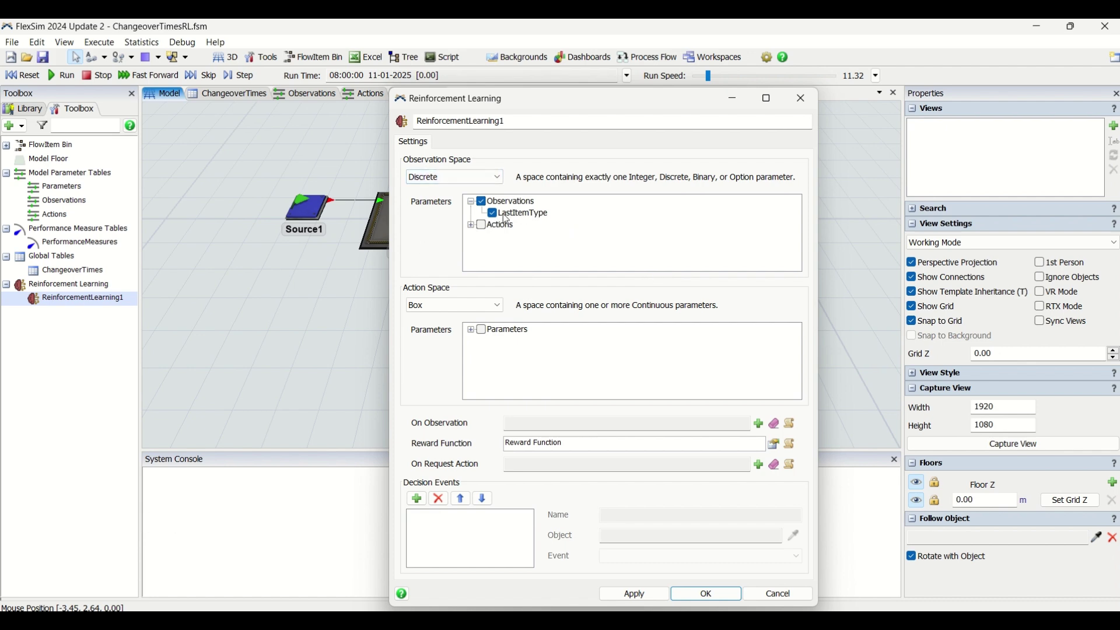
- Set the action space to Discrete, include ItemType from the Actions table, and accept the reinforcement learning settings
left_click(463, 312)
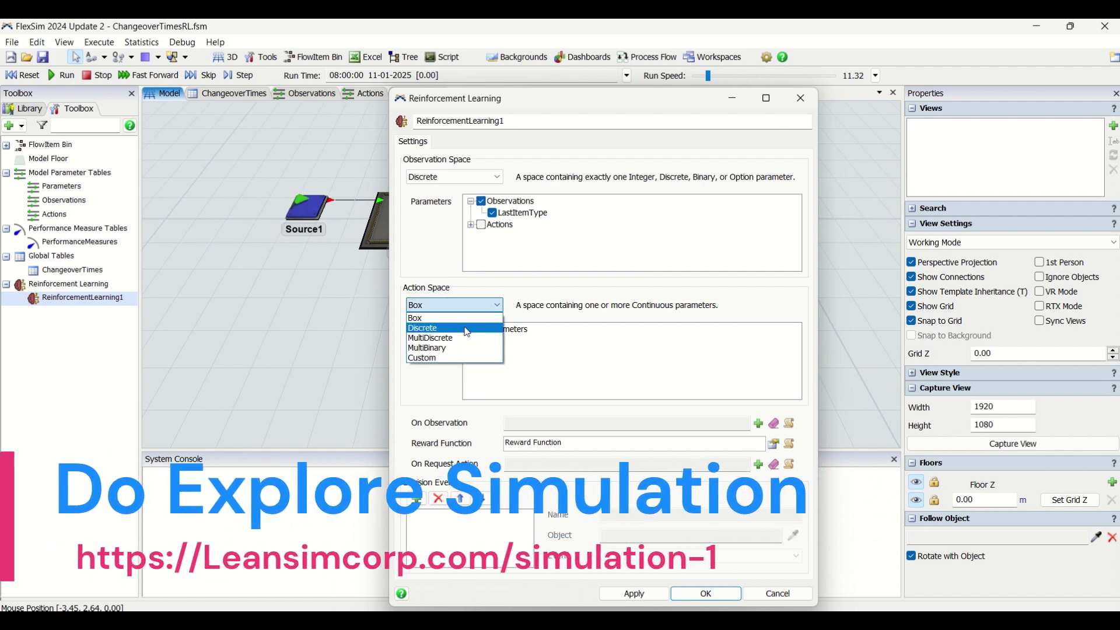
left_click(465, 318)
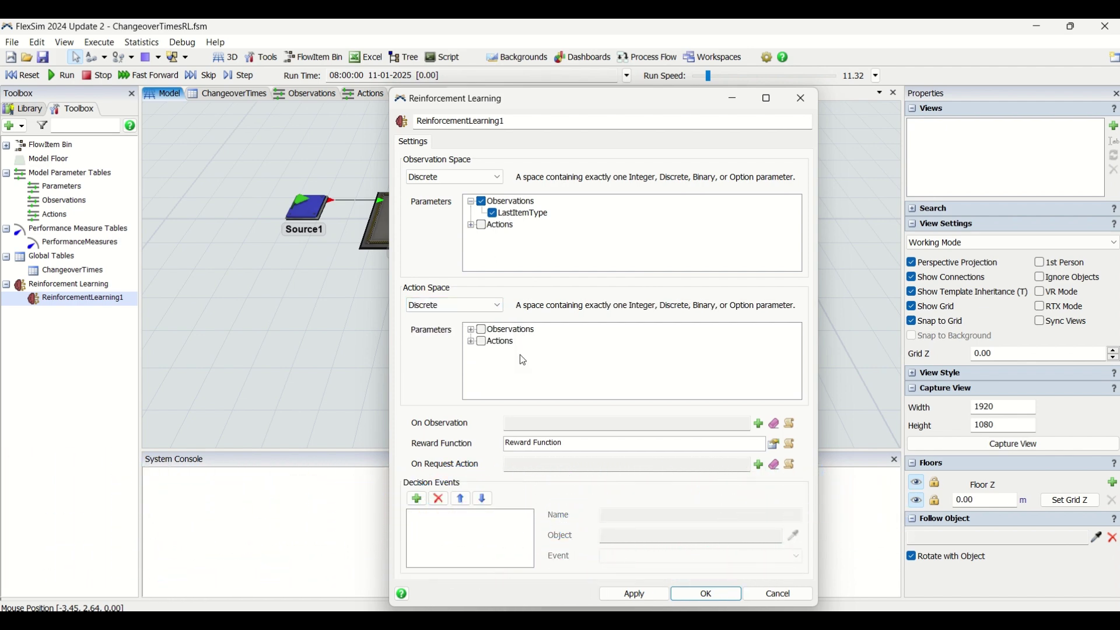
left_click(472, 343)
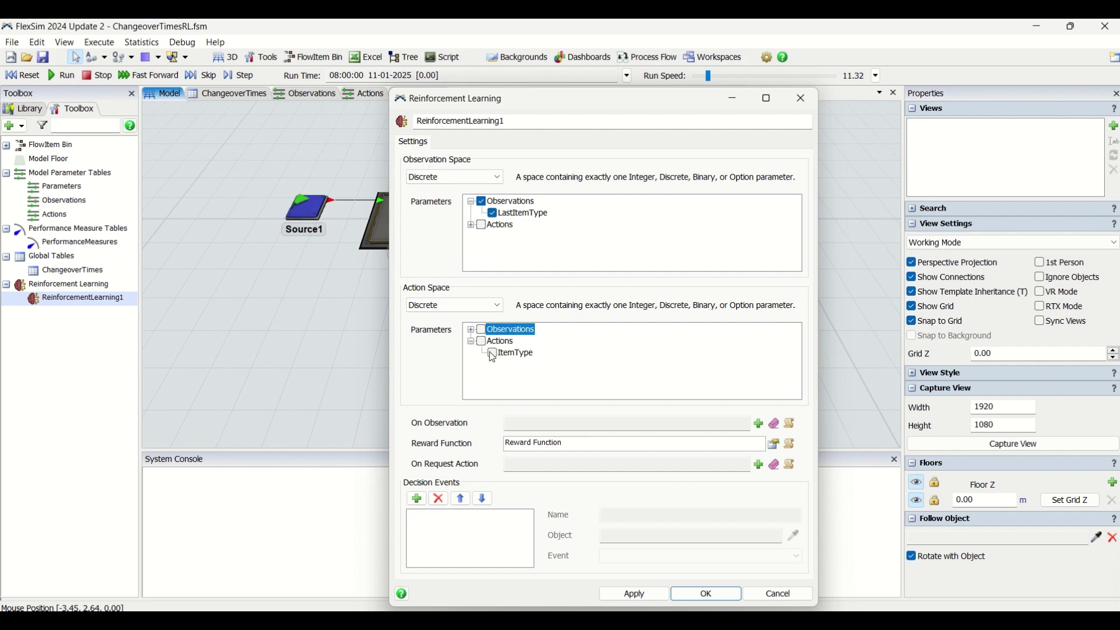
left_click(483, 343)
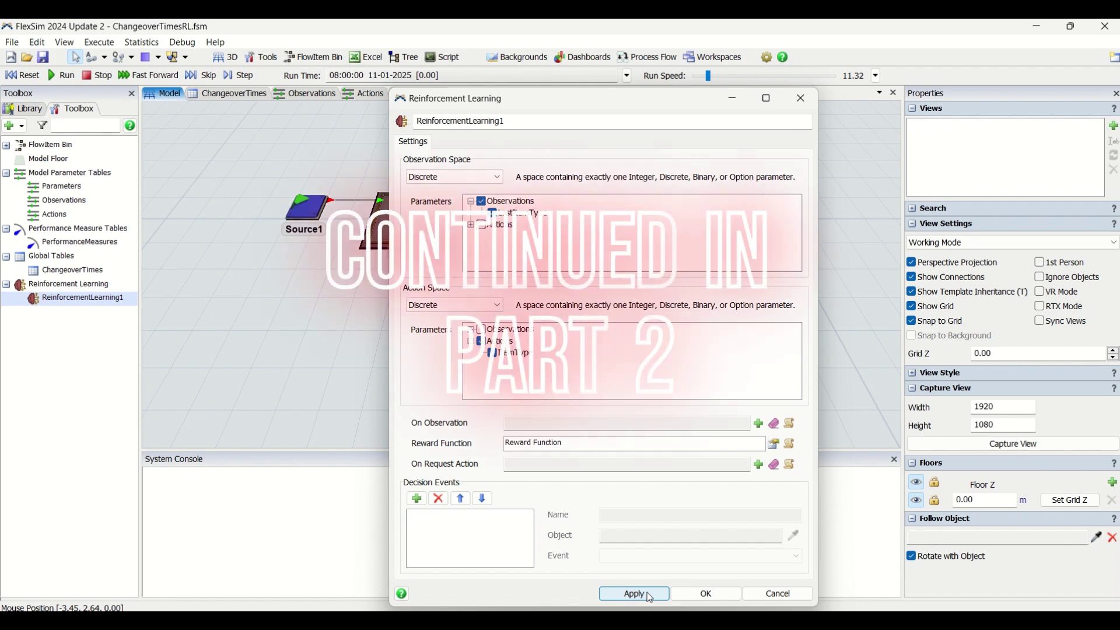
left_click(708, 594)
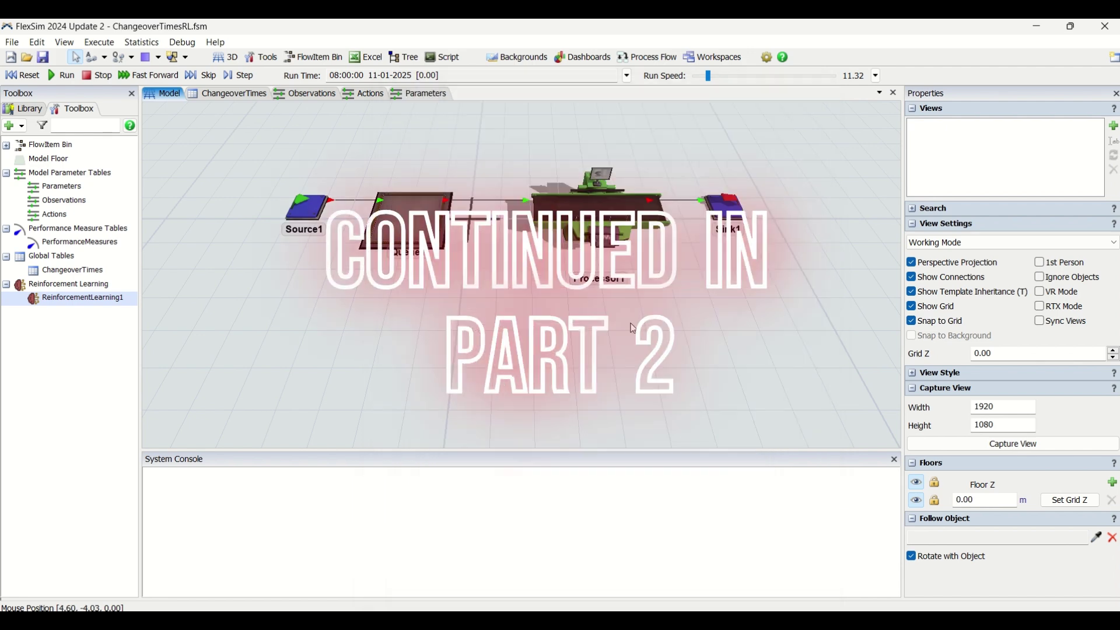
- Switch to the BE AWARE website and look through the homepage banner slides on simulation, industrial engineering and blogs
left_click(588, 229)
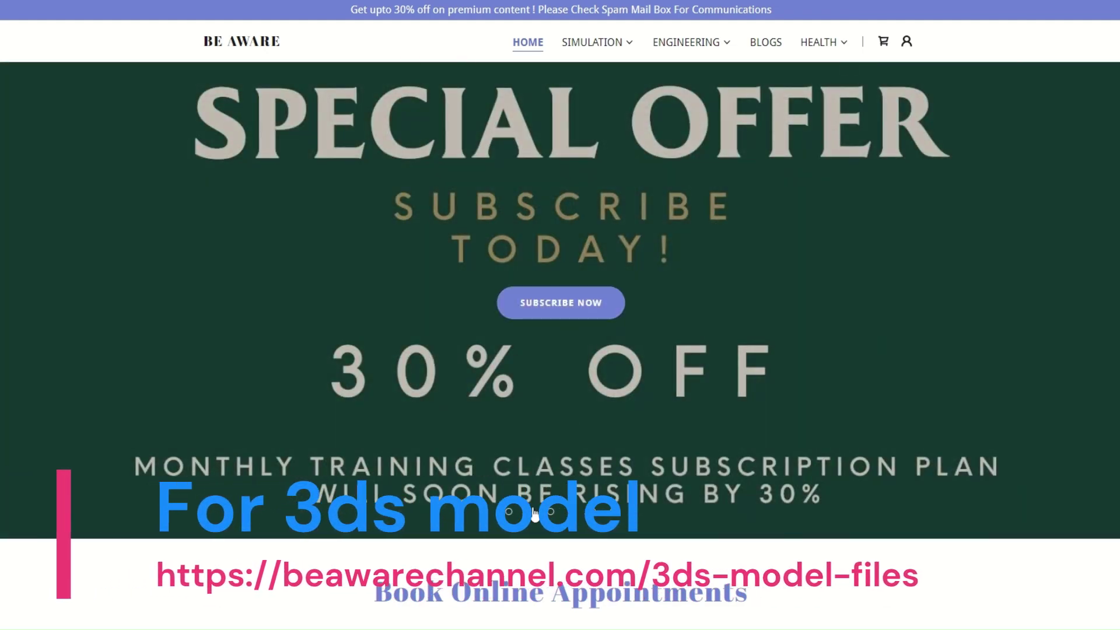
left_click(509, 512)
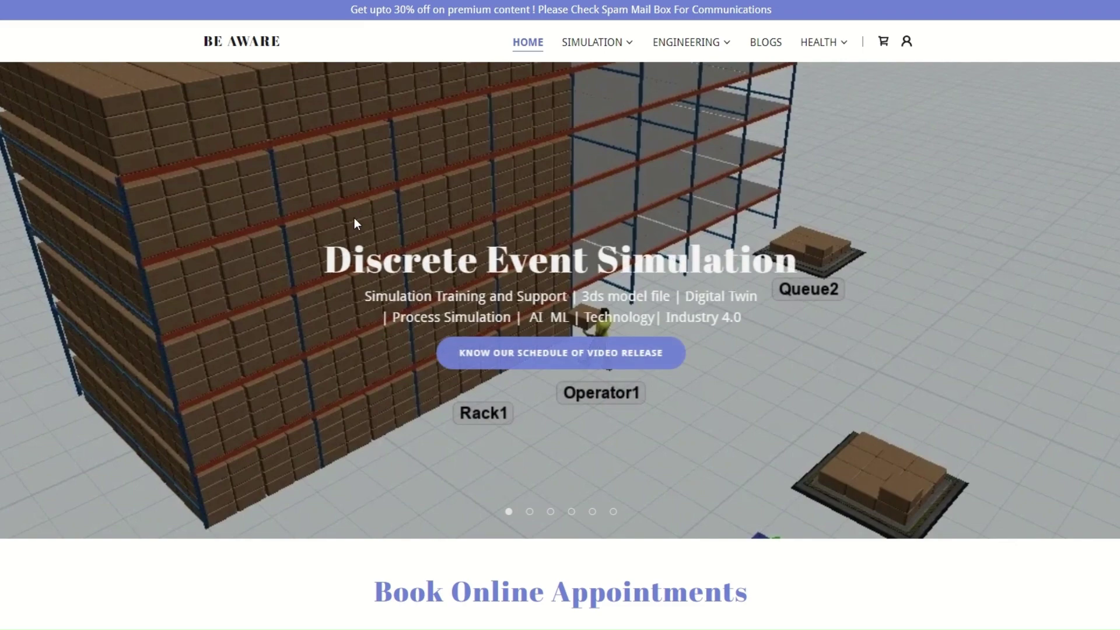
left_click(550, 511)
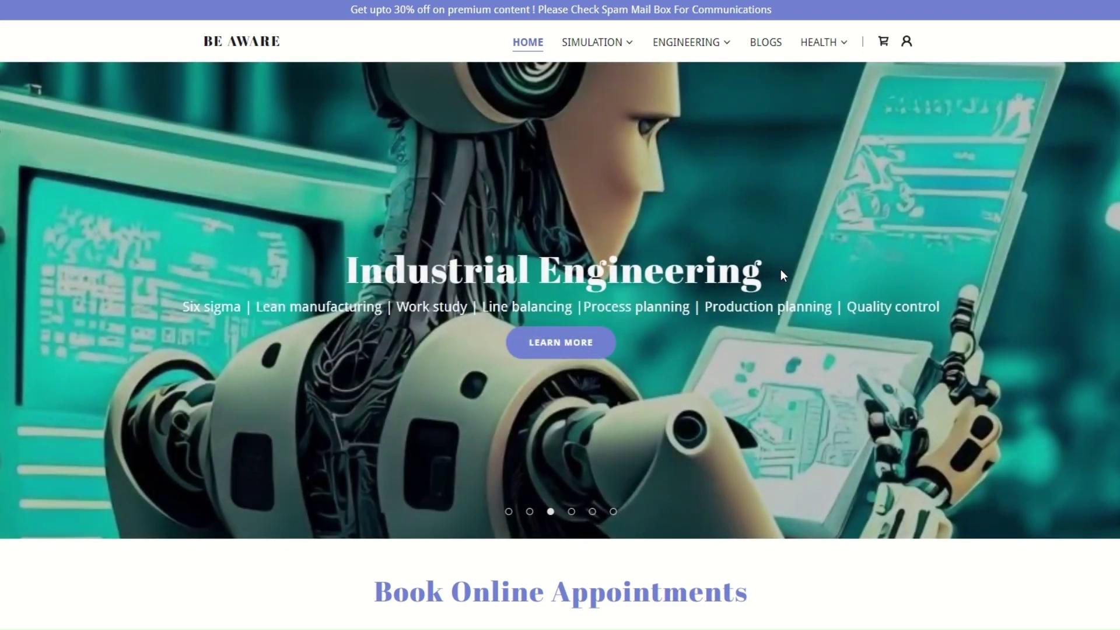
left_click(571, 512)
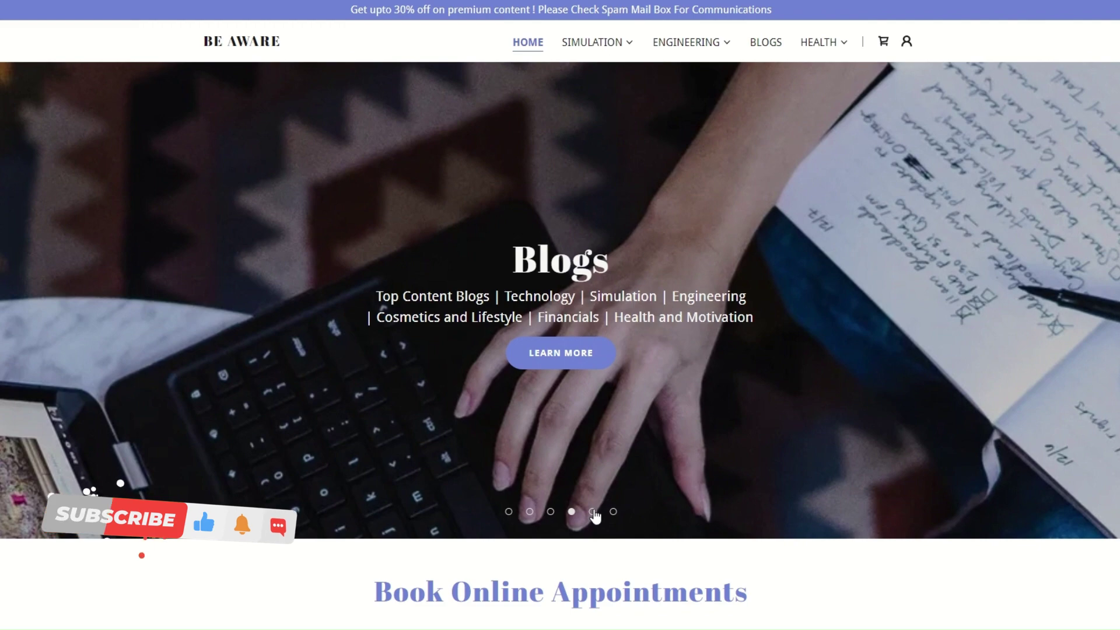
left_click(593, 511)
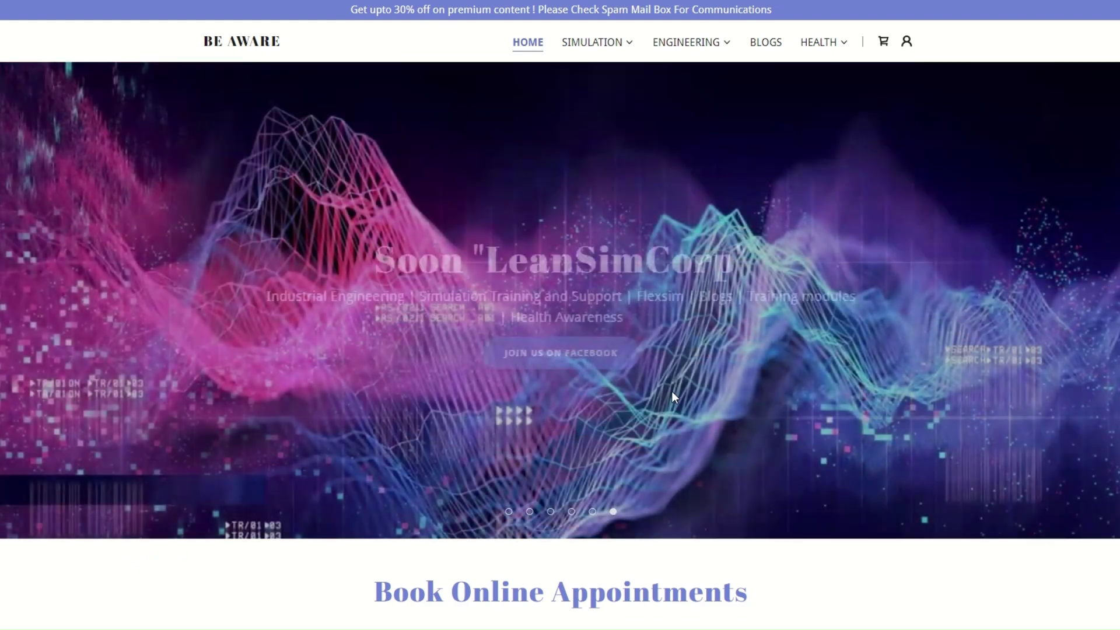
- Examine the services offered under Book Online Appointments, from Flexsim Simulation Training to Customized Simulation Modules
scroll(681, 371, "down", 5)
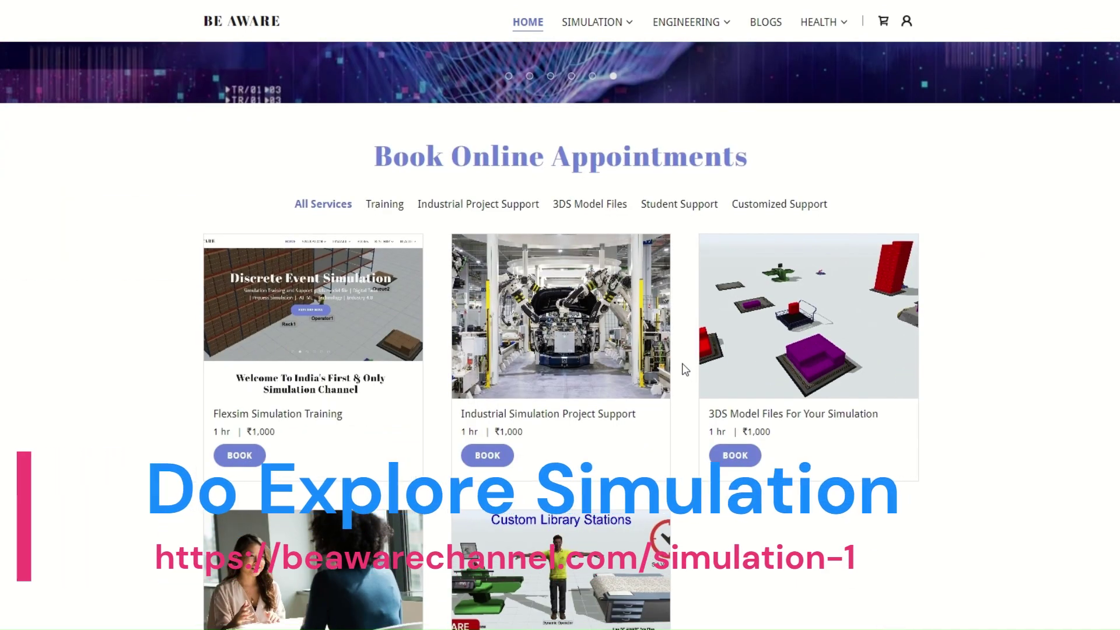
scroll(681, 371, "down", 3)
scroll(682, 366, "up", 1)
scroll(684, 369, "down", 1)
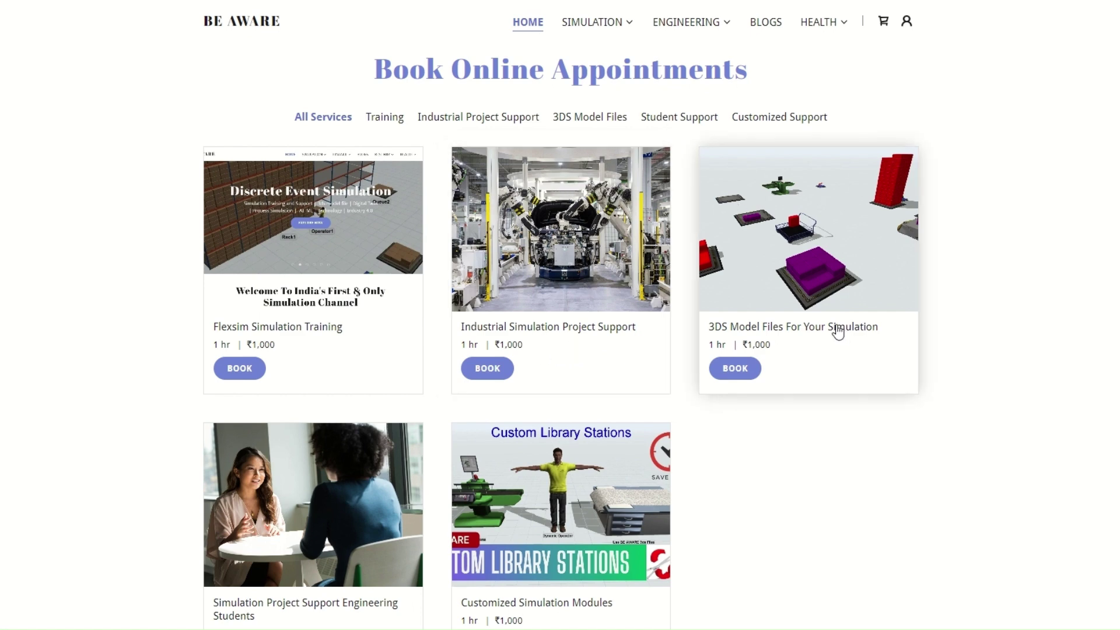
scroll(838, 331, "down", 2)
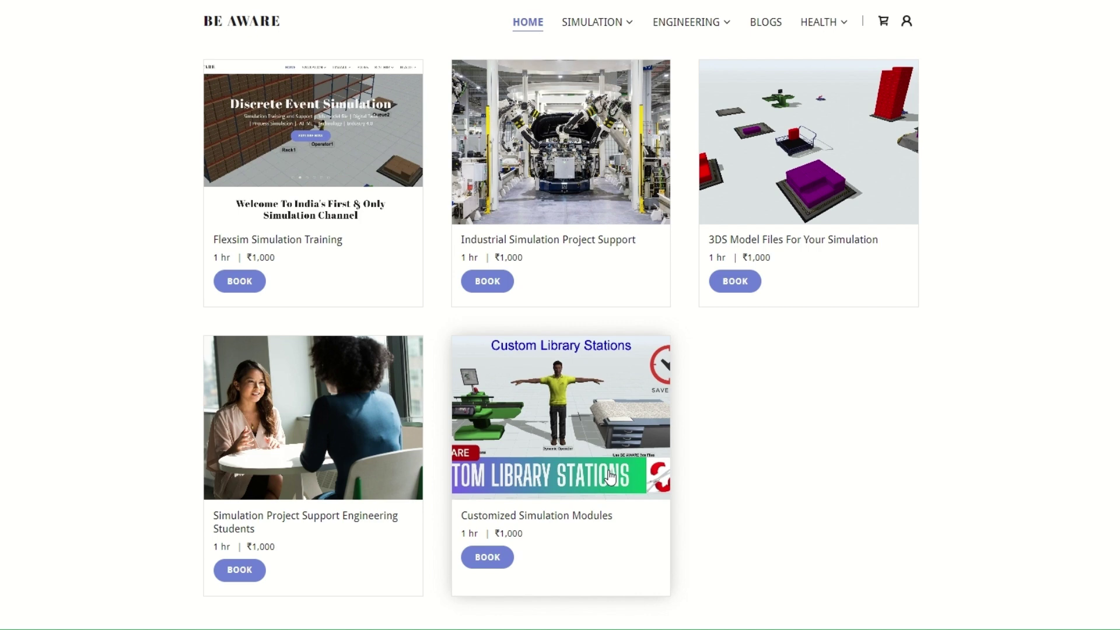
scroll(424, 377, "up", 3)
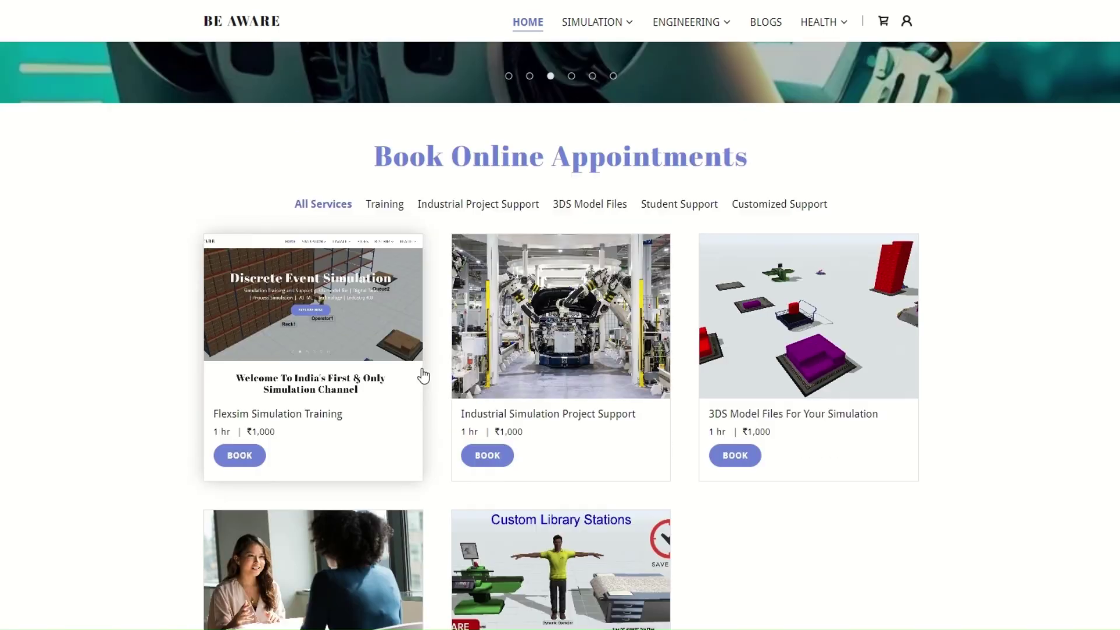
scroll(661, 372, "down", 2)
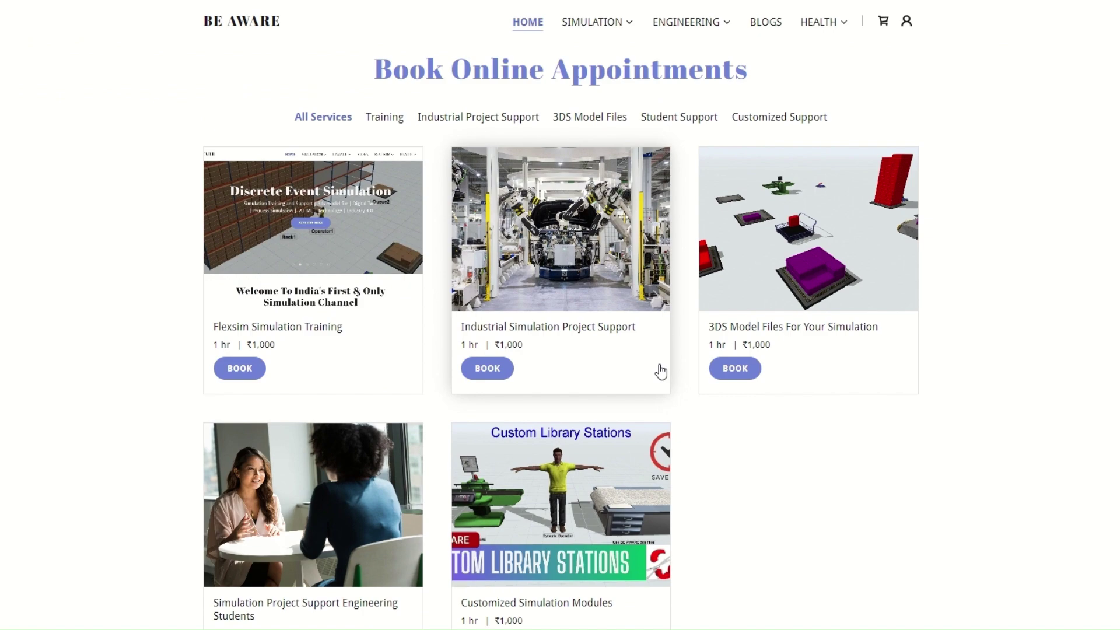
scroll(720, 346, "down", 2)
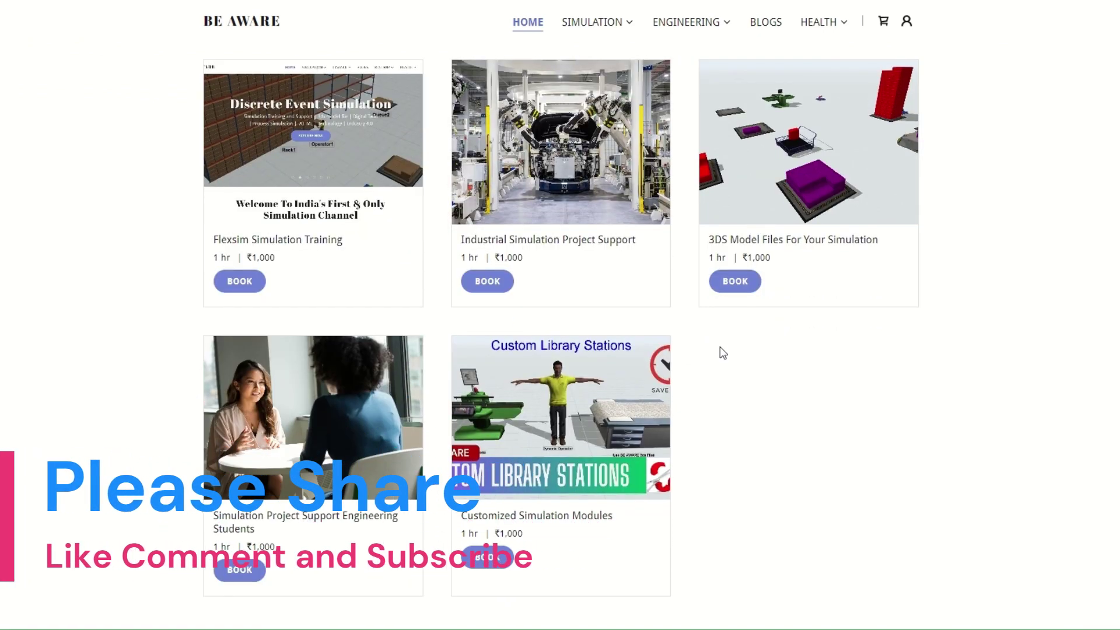
- Look over the channel welcome section, the YouTube playlists and the About Us slideshow on the homepage
scroll(723, 350, "down", 9)
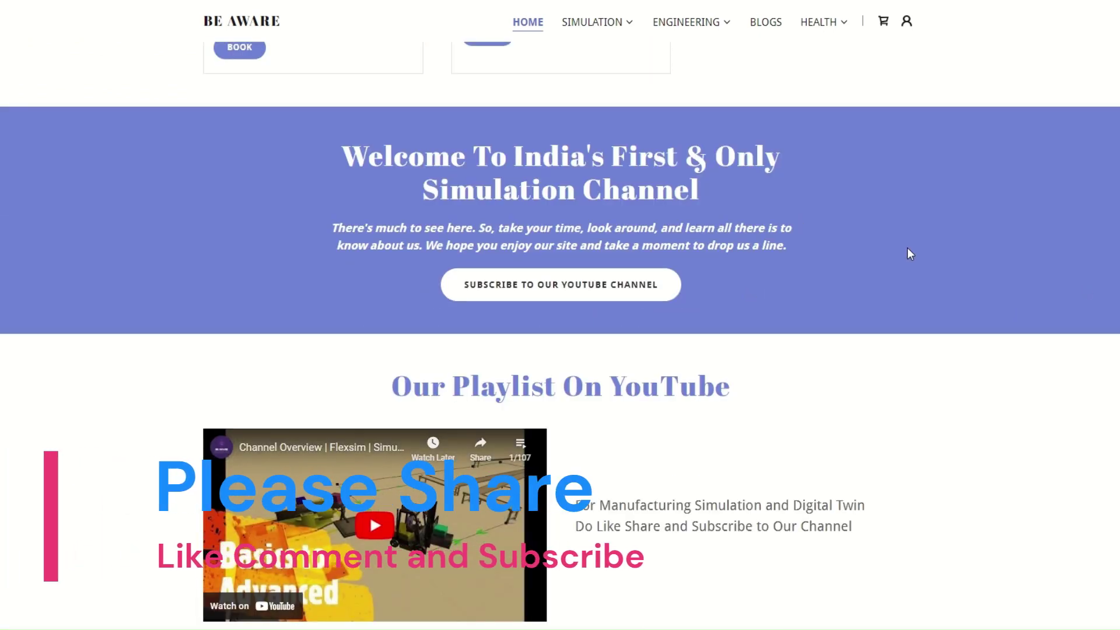
scroll(908, 248, "down", 5)
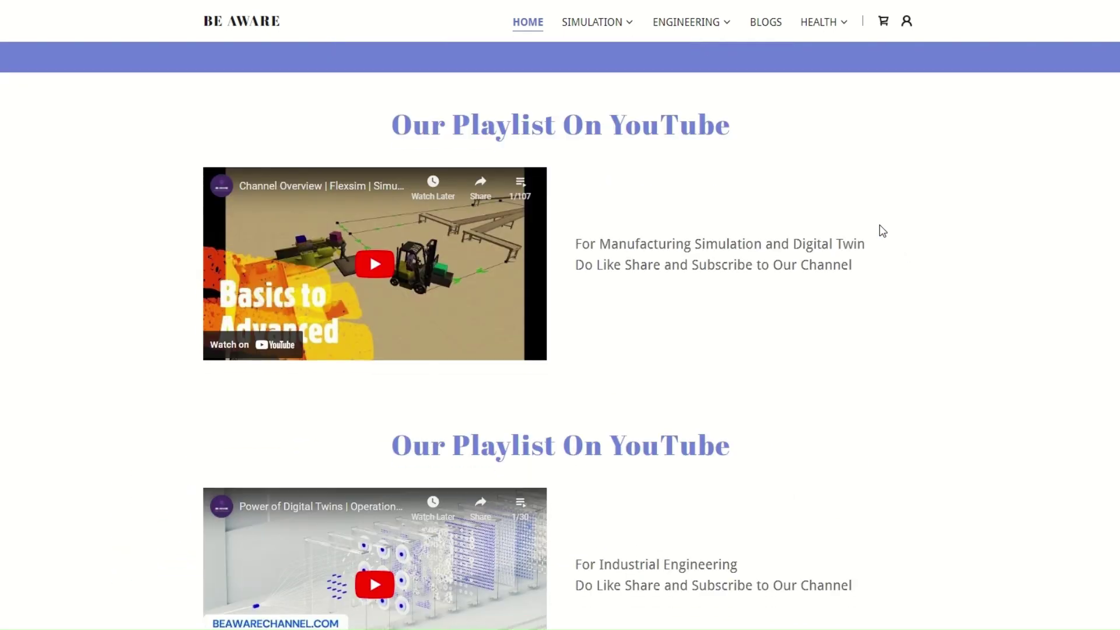
scroll(859, 231, "down", 2)
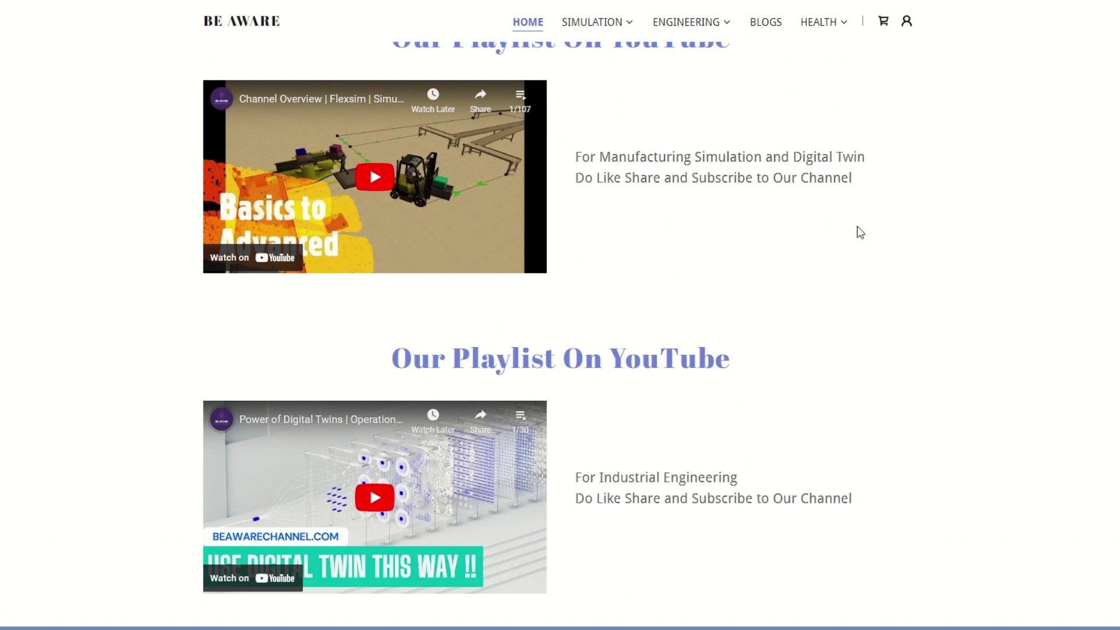
scroll(710, 392, "down", 4)
scroll(748, 408, "down", 3)
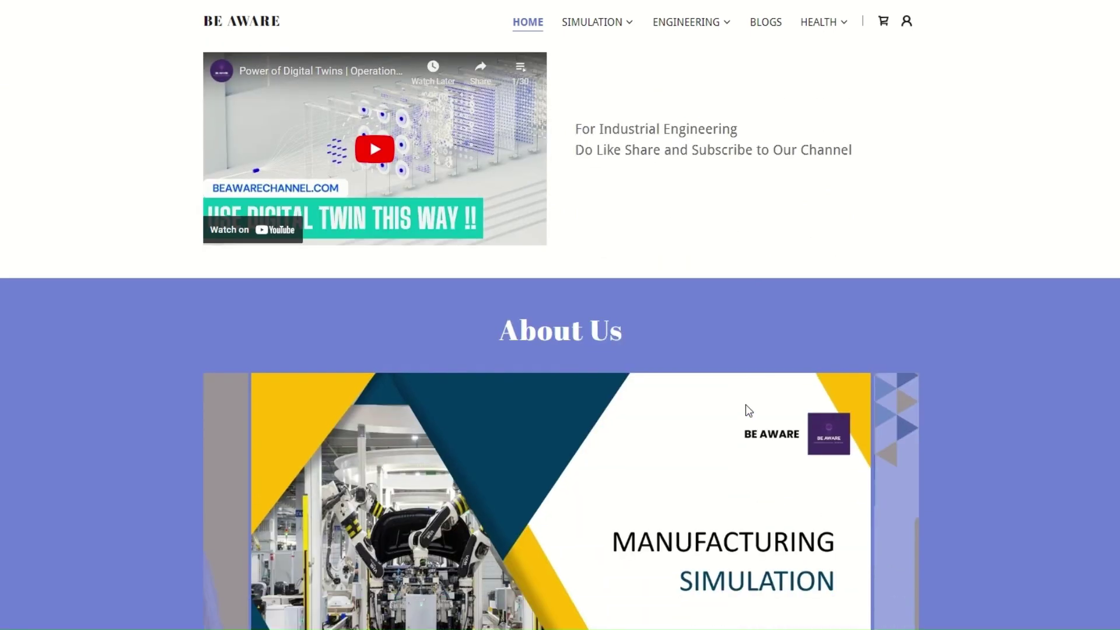
scroll(747, 408, "up", 3)
scroll(747, 408, "down", 3)
scroll(746, 383, "down", 1)
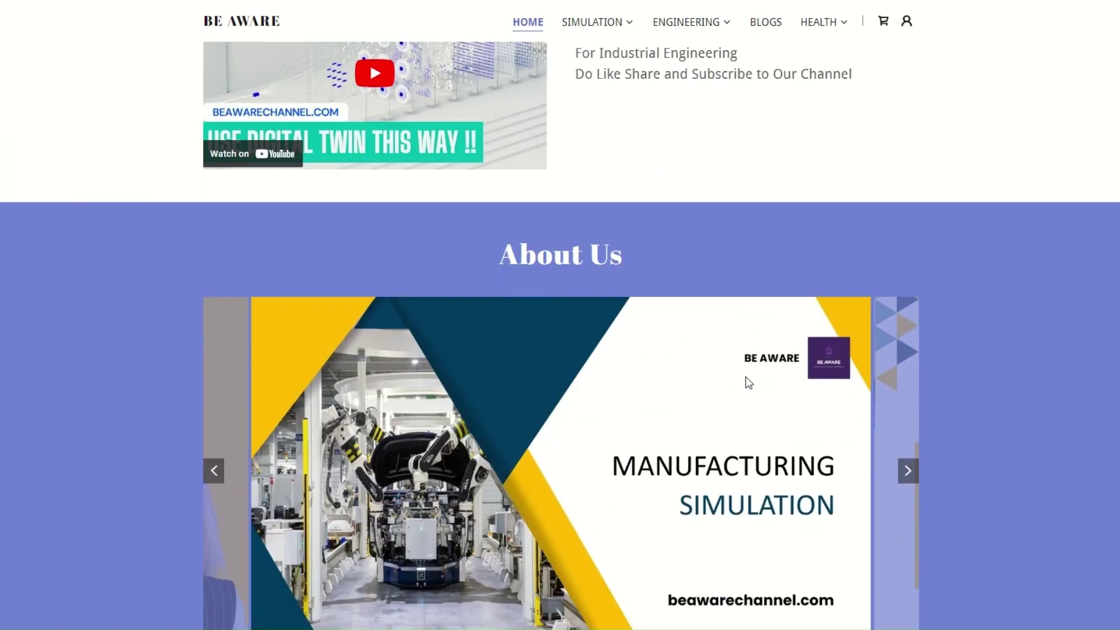
scroll(746, 382, "up", 6)
scroll(779, 371, "down", 7)
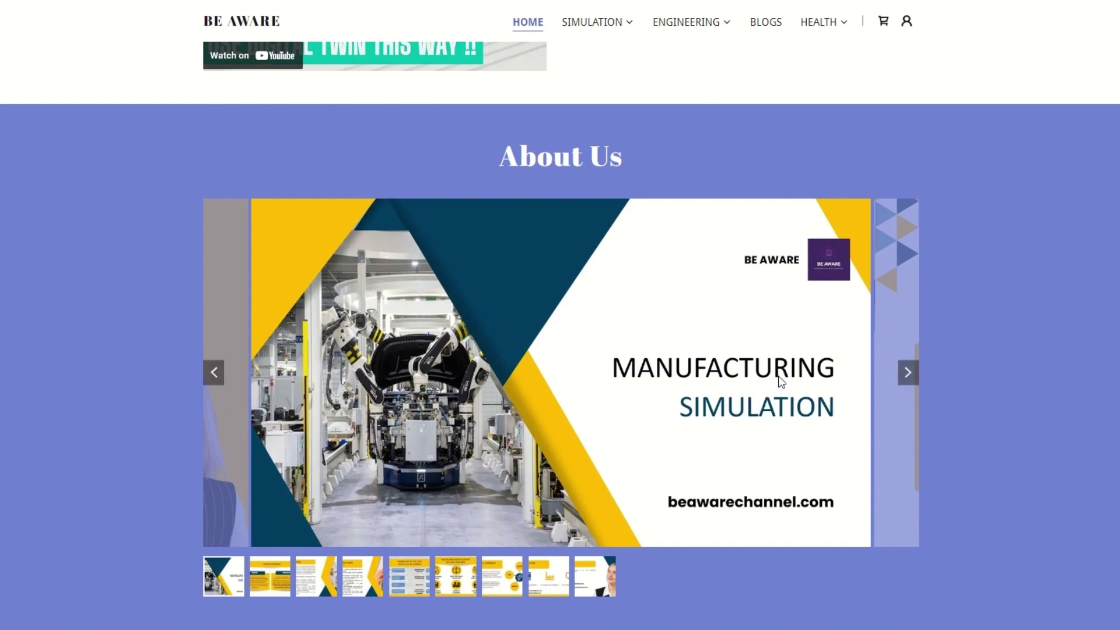
- Review the Scheduled Events list and the Our Services section on the homepage
scroll(778, 376, "down", 3)
scroll(741, 374, "up", 1)
scroll(513, 182, "down", 6)
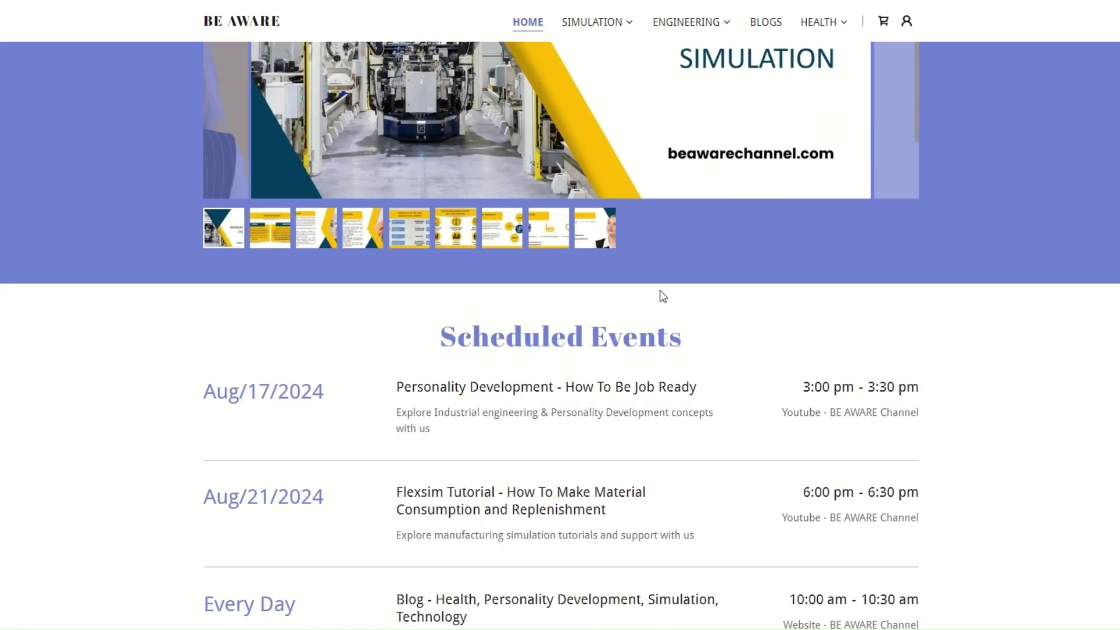
scroll(756, 292, "down", 1)
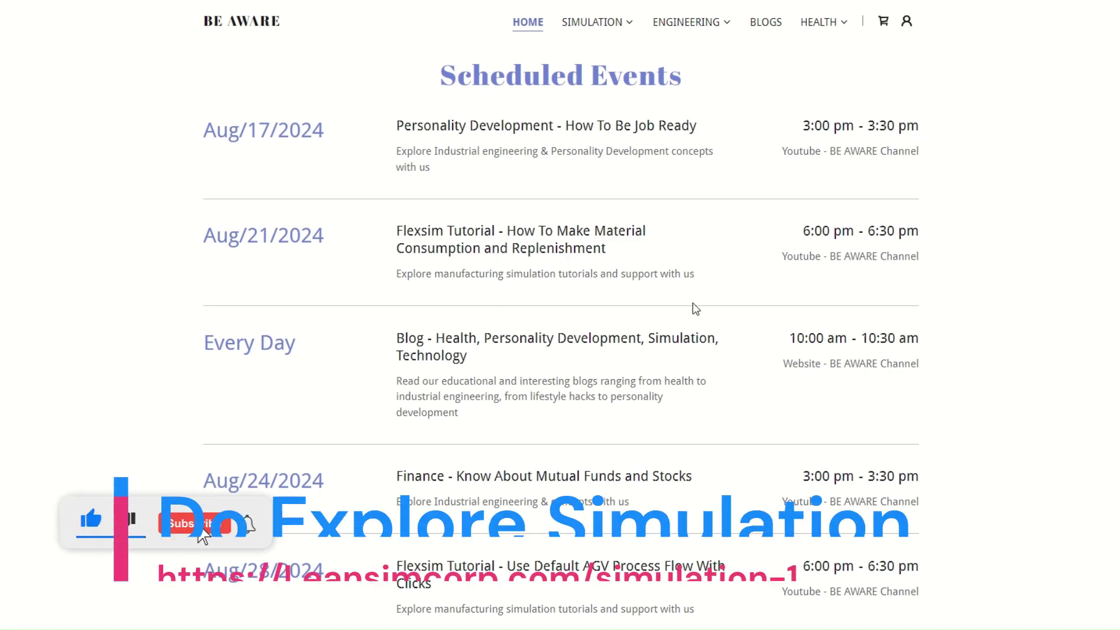
scroll(747, 269, "down", 3)
scroll(749, 270, "down", 9)
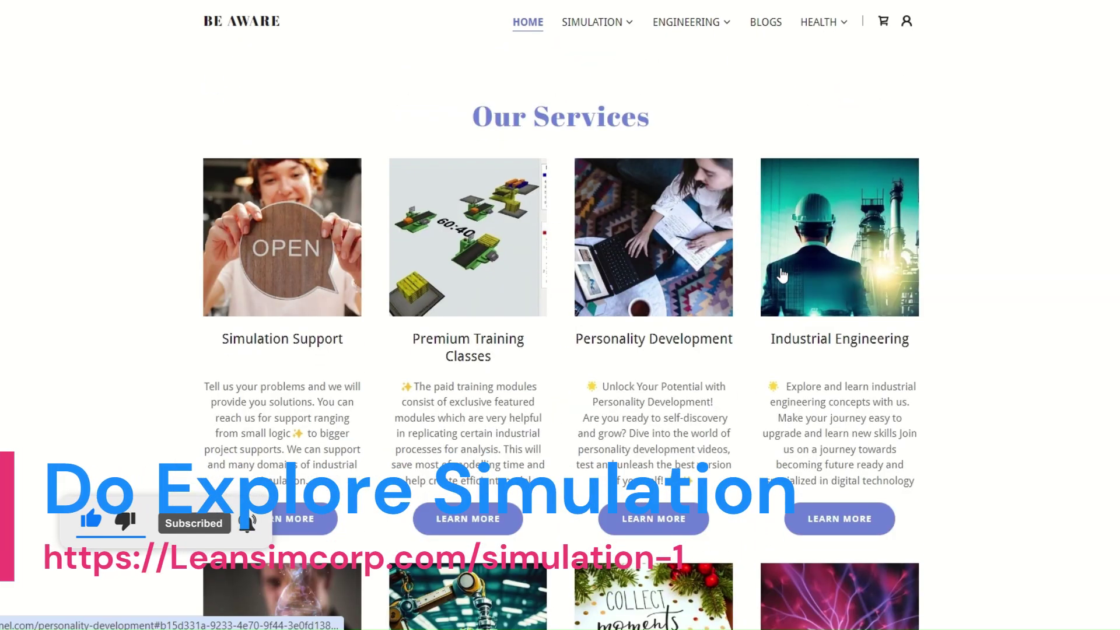
scroll(782, 275, "down", 3)
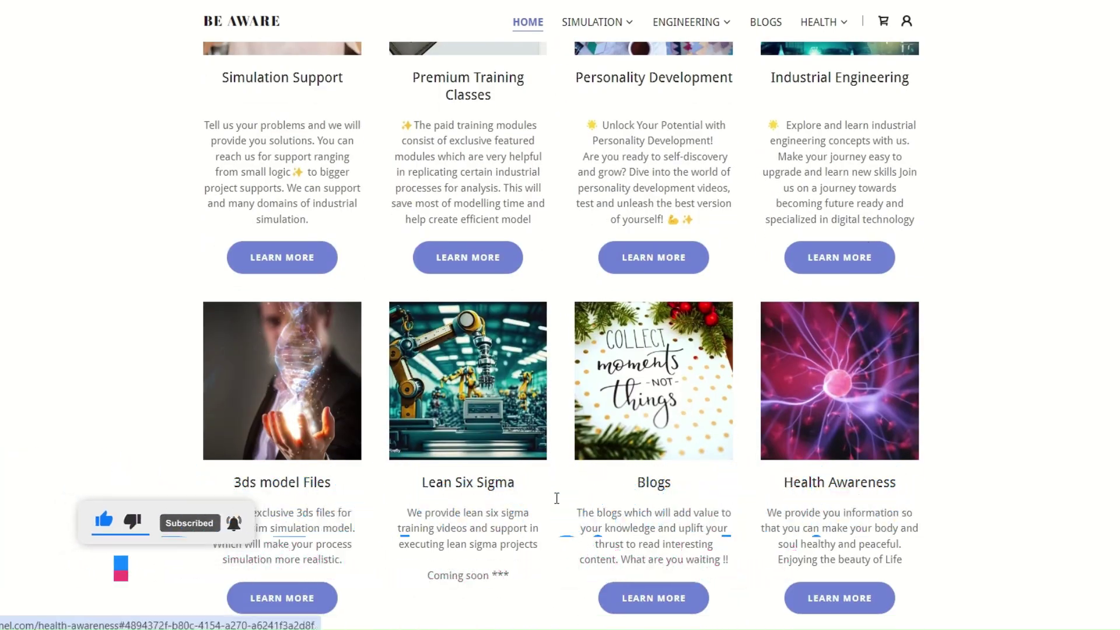
scroll(599, 335, "up", 2)
scroll(607, 315, "up", 15)
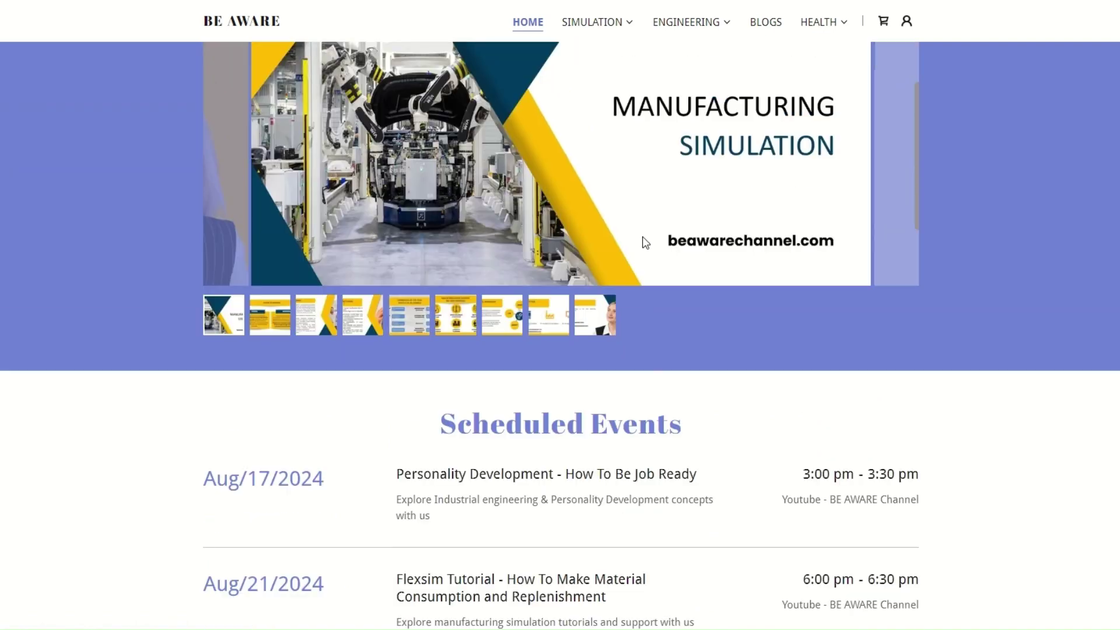
scroll(648, 245, "down", 20)
scroll(671, 254, "up", 7)
- Open the website's Simulation page and view its Want to Connect contact form
left_click(610, 24)
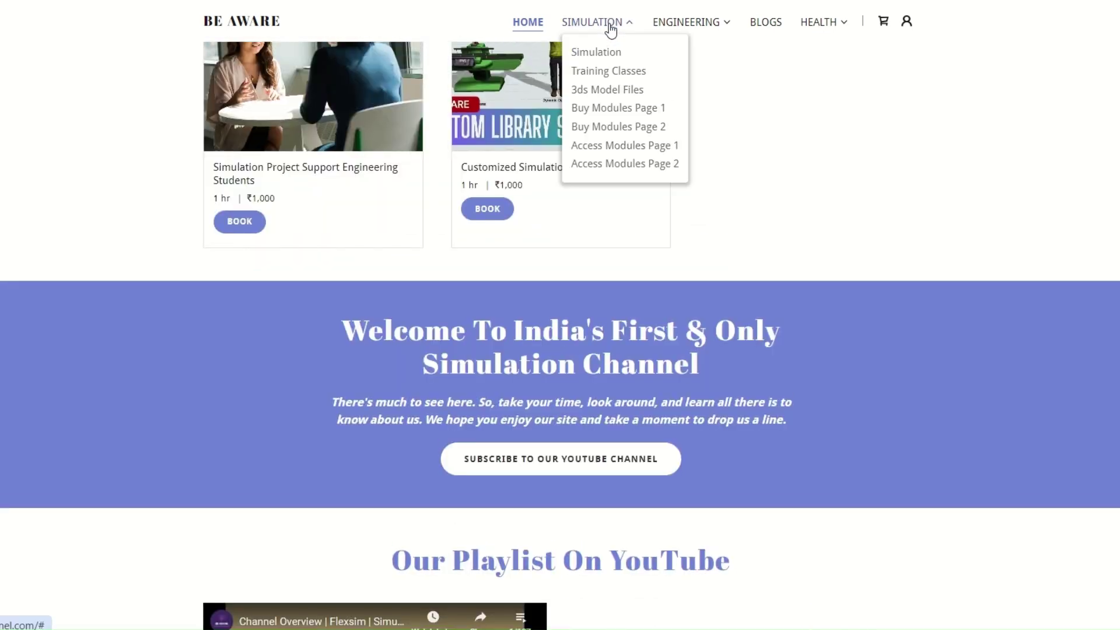
left_click(600, 52)
scroll(621, 282, "down", 10)
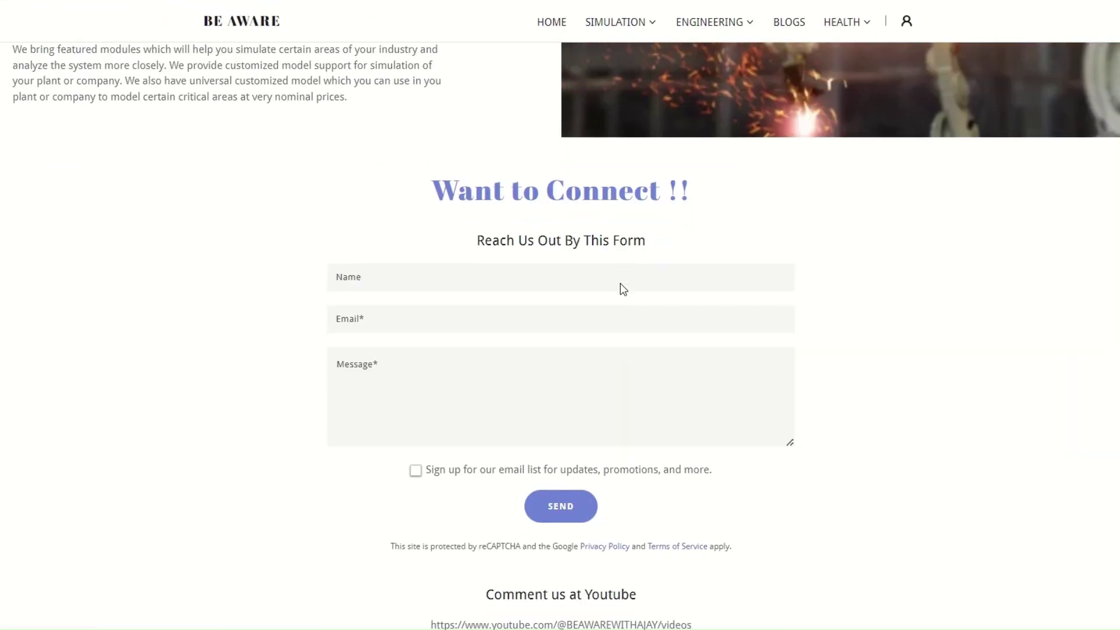
scroll(621, 282, "up", 2)
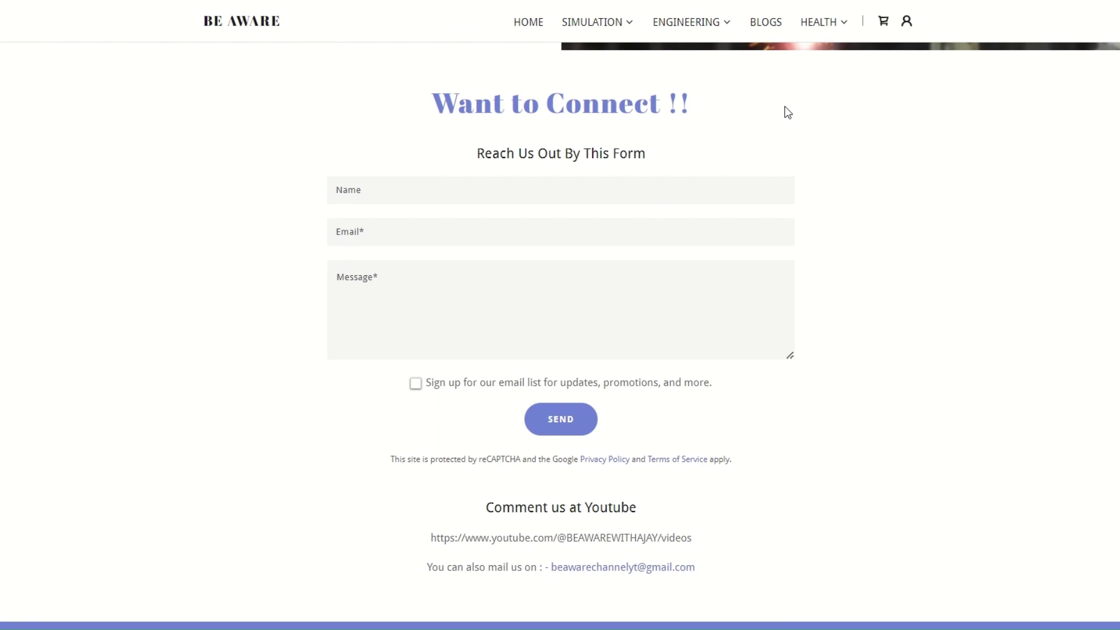
- Revisit the homepage's Book Online Appointments section, and open the Training Classes page to review its subscription and premium content sections
left_click(526, 35)
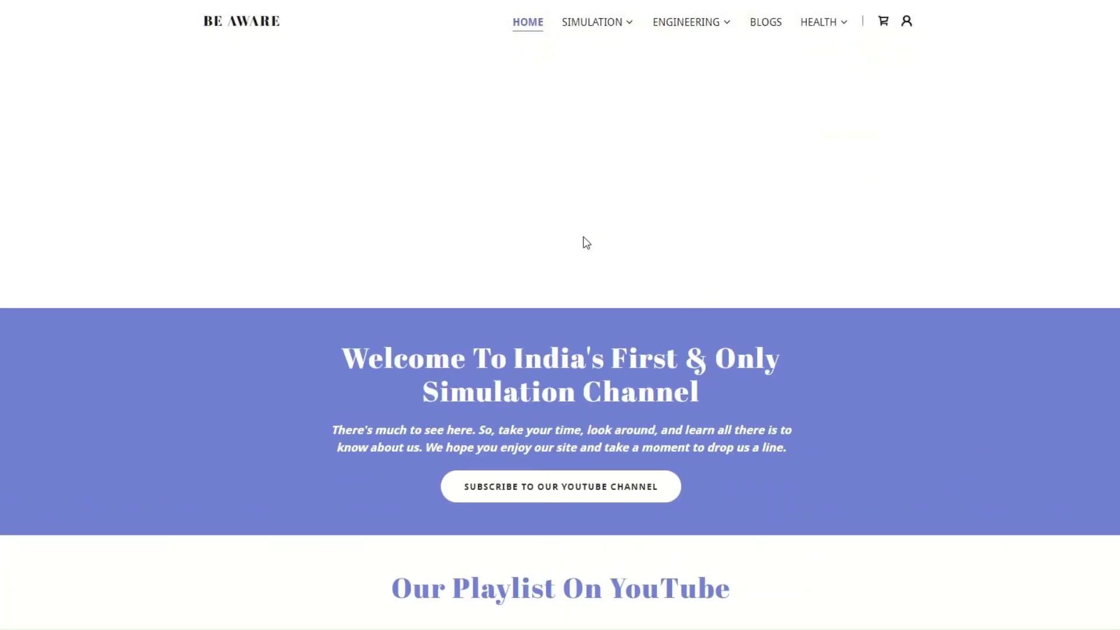
scroll(690, 415, "down", 4)
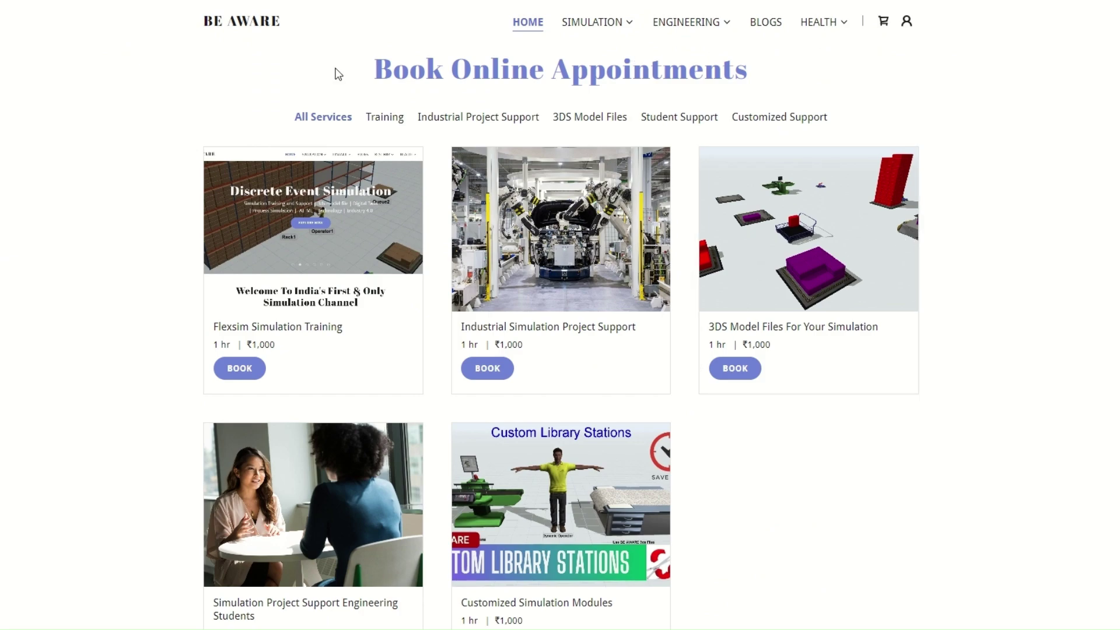
left_click(607, 26)
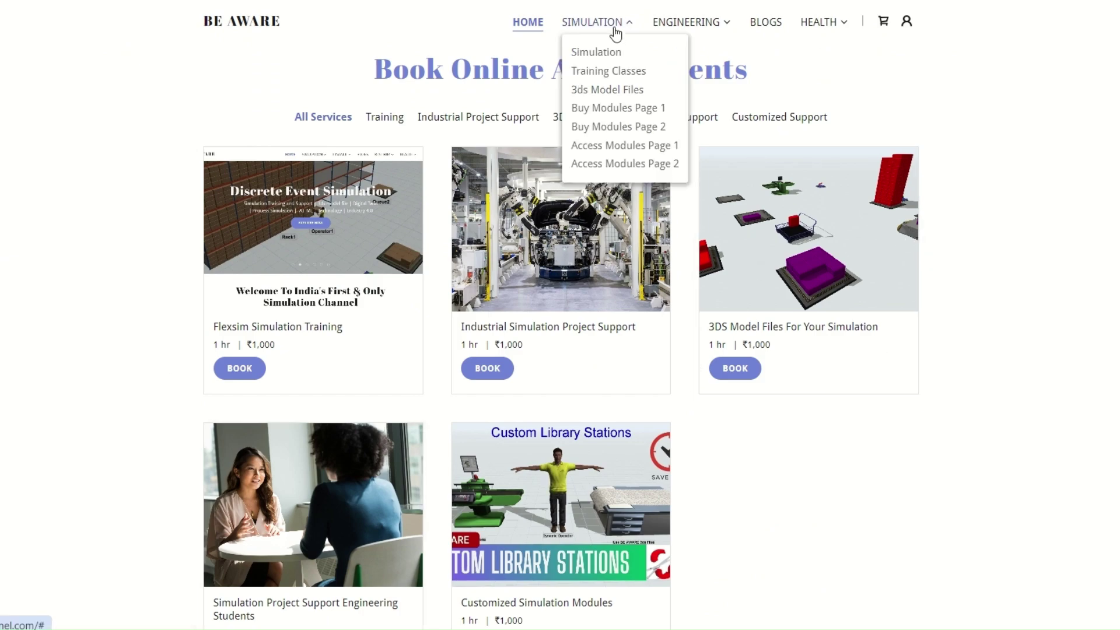
left_click(624, 71)
scroll(623, 71, "down", 12)
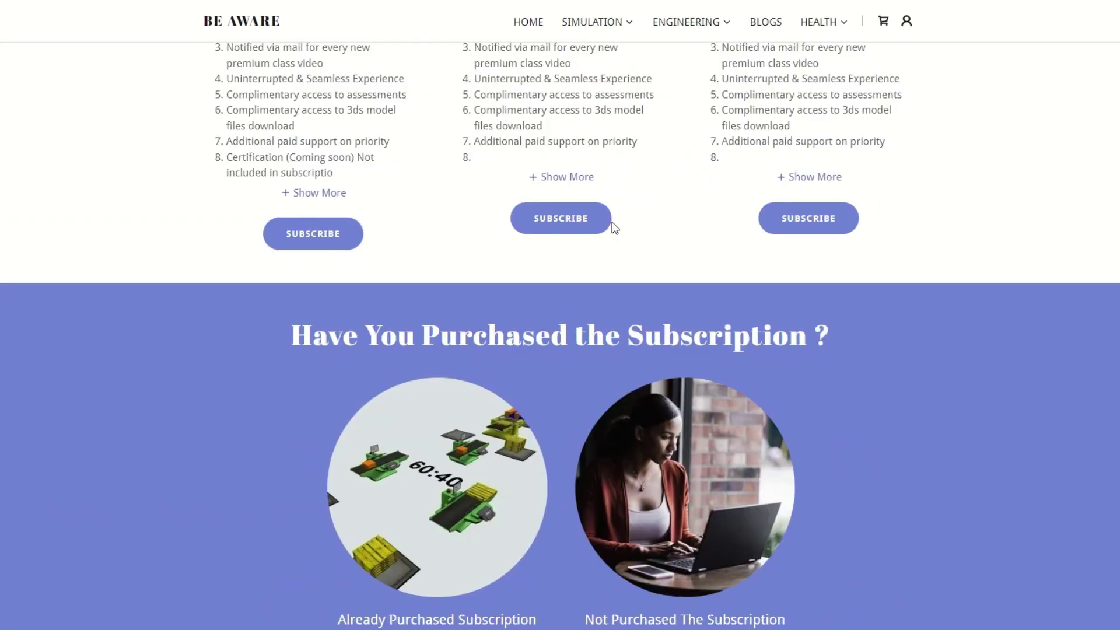
scroll(619, 234, "down", 13)
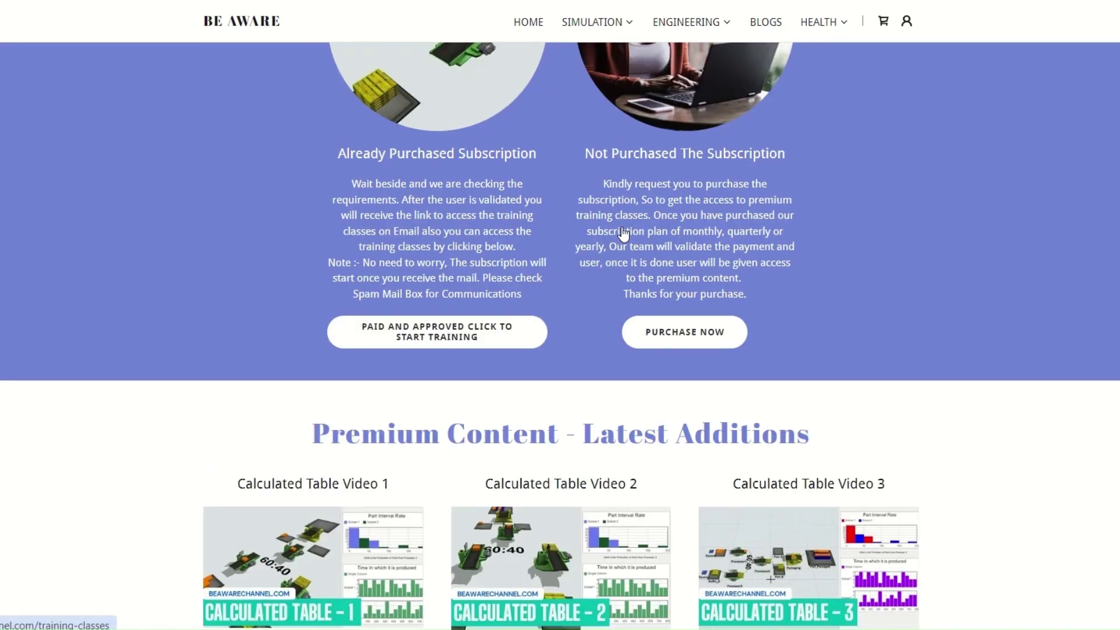
scroll(624, 231, "up", 15)
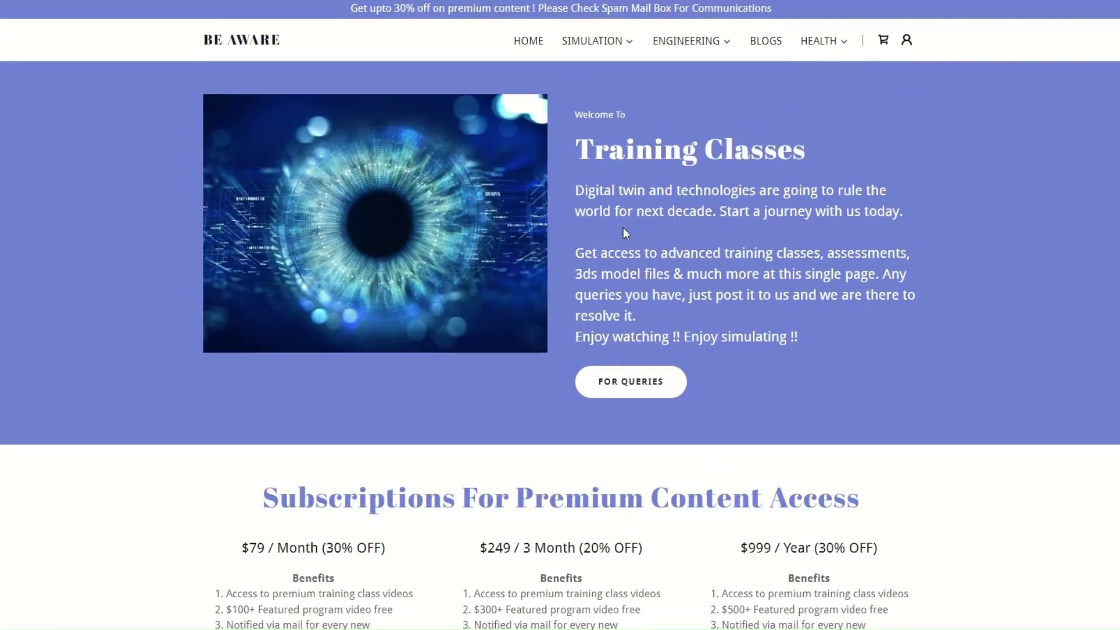
- Open Buy Modules Page 1 and look over the AGV Tugger Module 2 details and its Payment Tab section
left_click(608, 46)
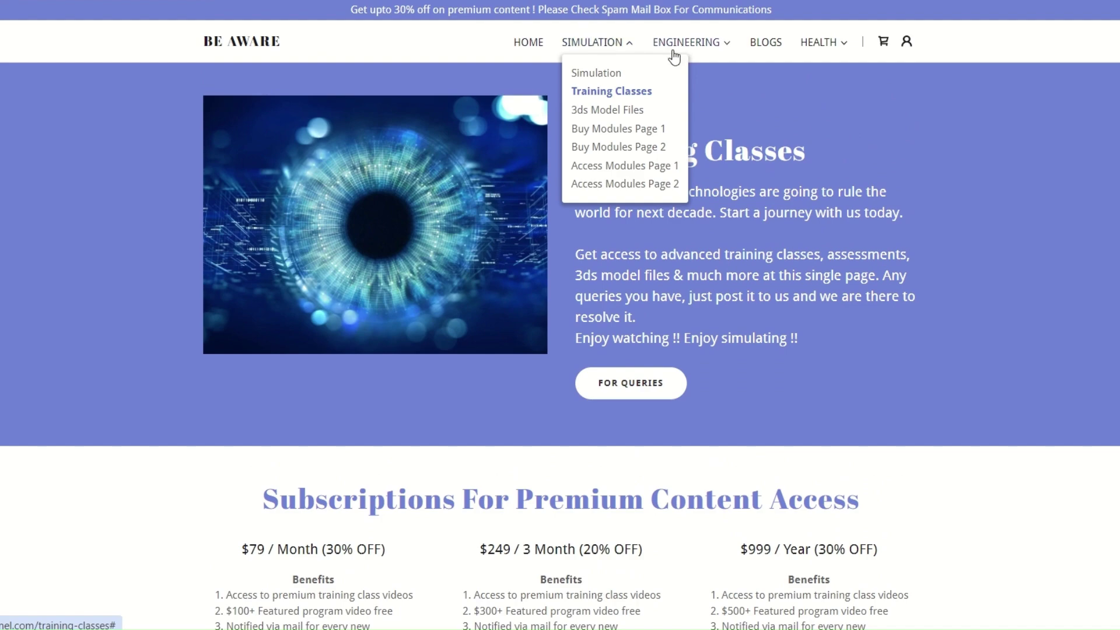
left_click(640, 135)
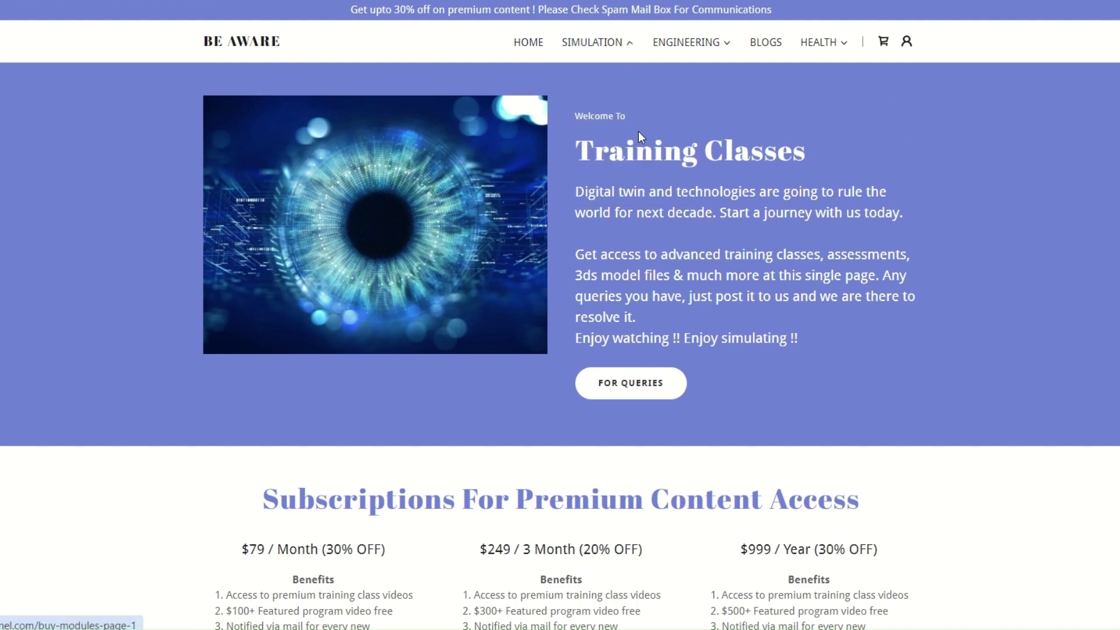
scroll(744, 318, "down", 10)
scroll(743, 317, "down", 10)
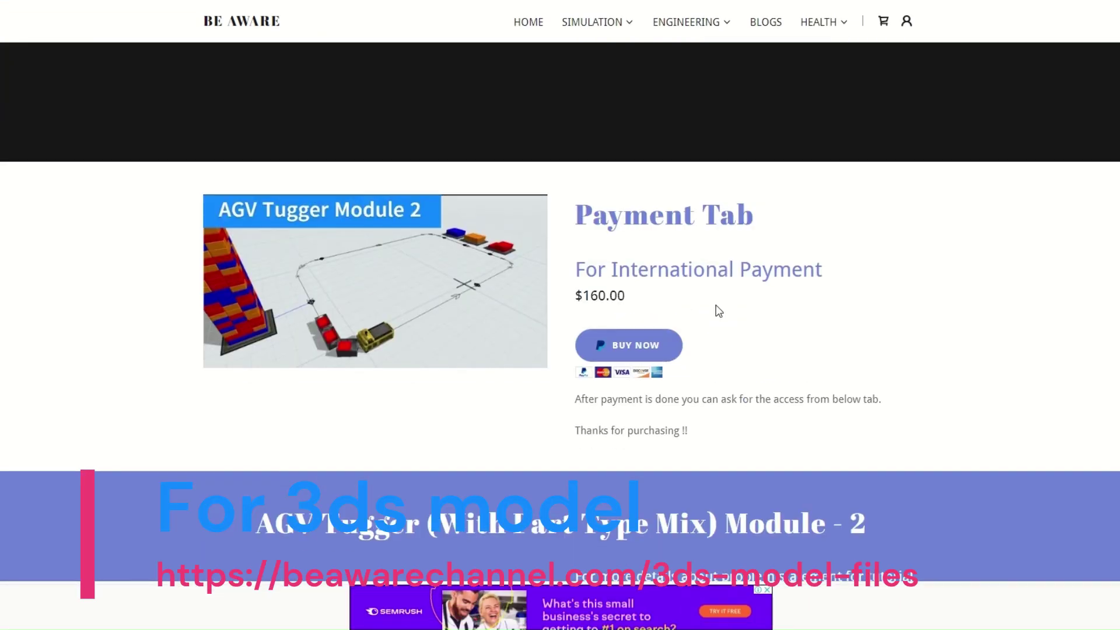
scroll(716, 305, "up", 20)
scroll(717, 304, "up", 3)
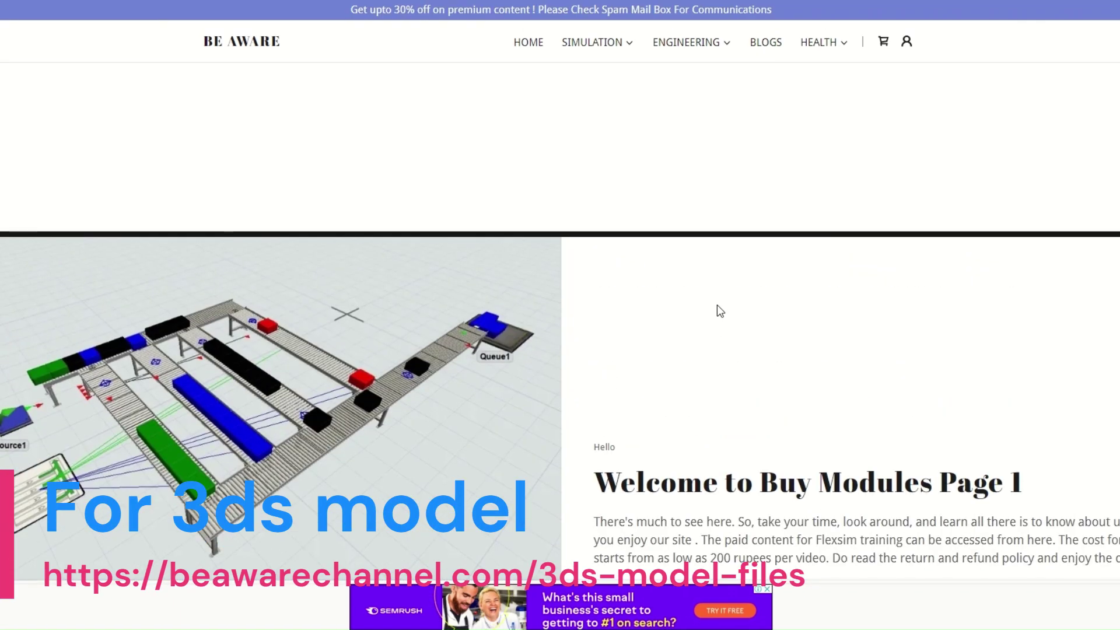
scroll(694, 363, "down", 8)
scroll(696, 362, "down", 15)
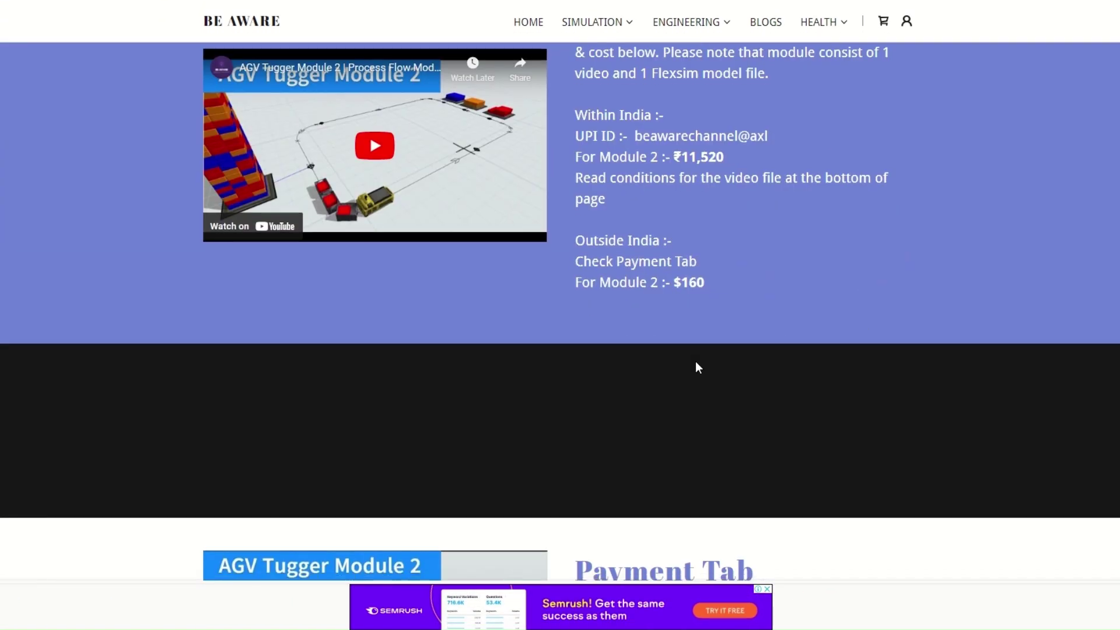
scroll(695, 360, "up", 20)
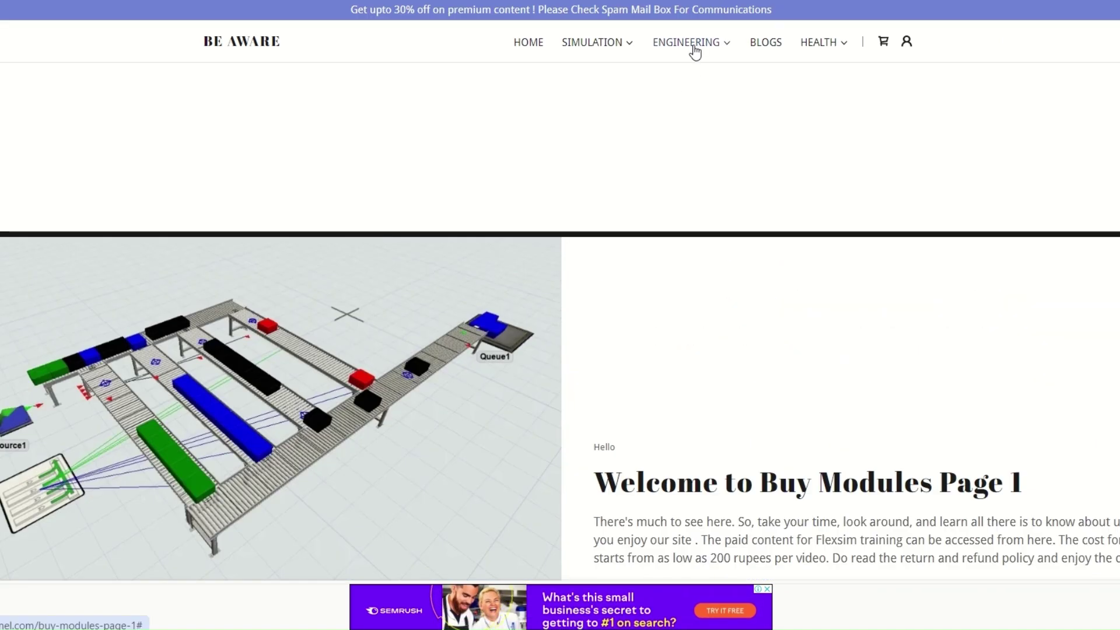
- Open the Industrial Engineering page and view its YouTube playlist section
mouse_move(695, 52)
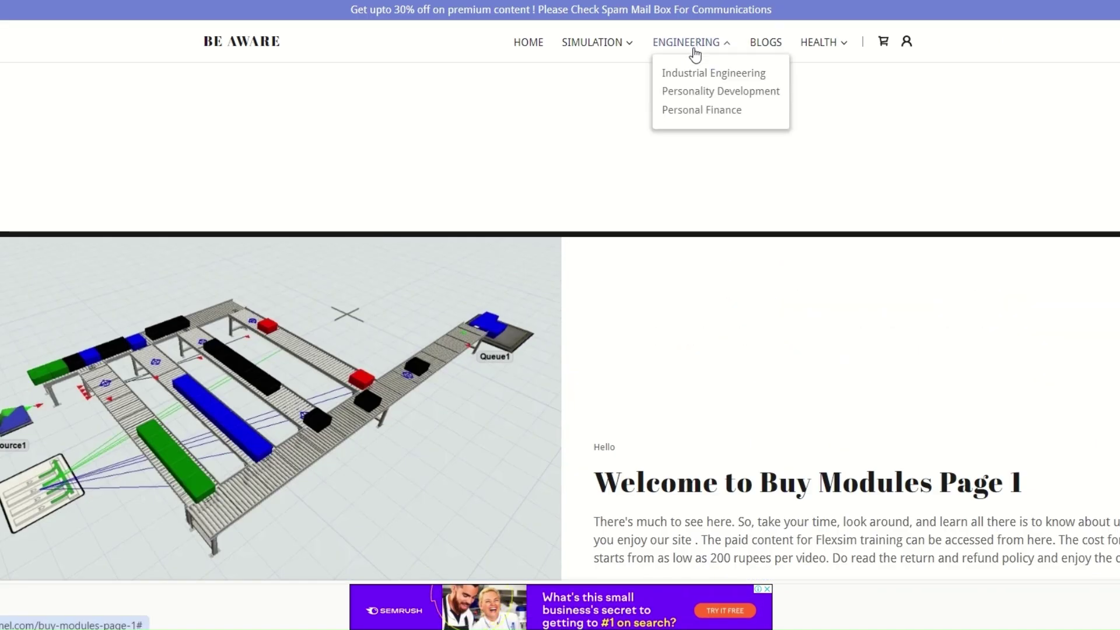
left_click(703, 74)
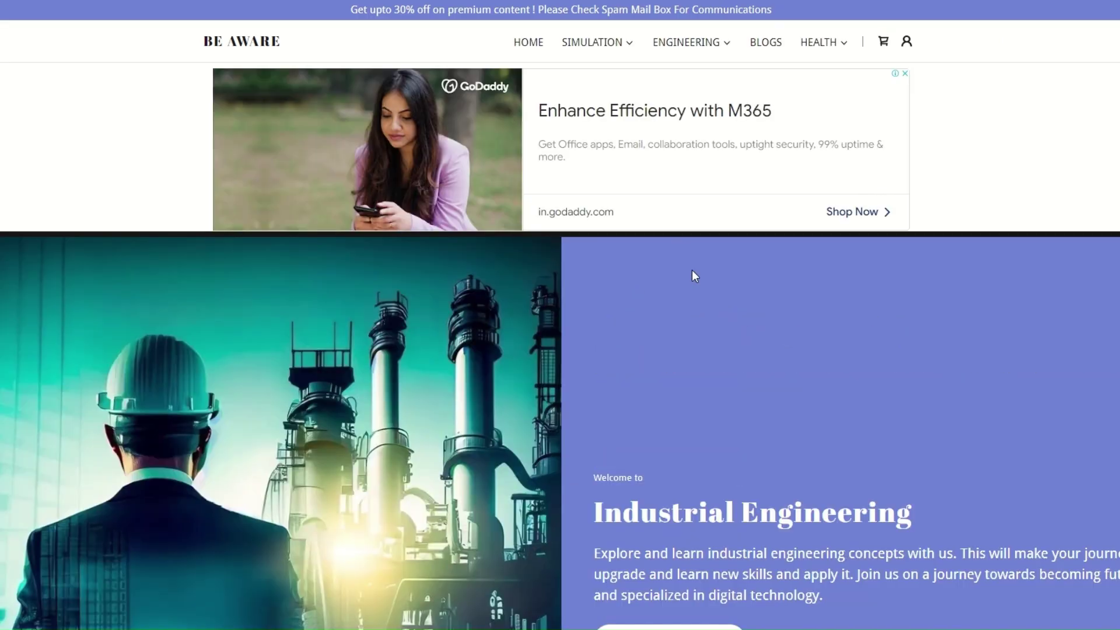
scroll(694, 274, "down", 10)
scroll(693, 272, "down", 7)
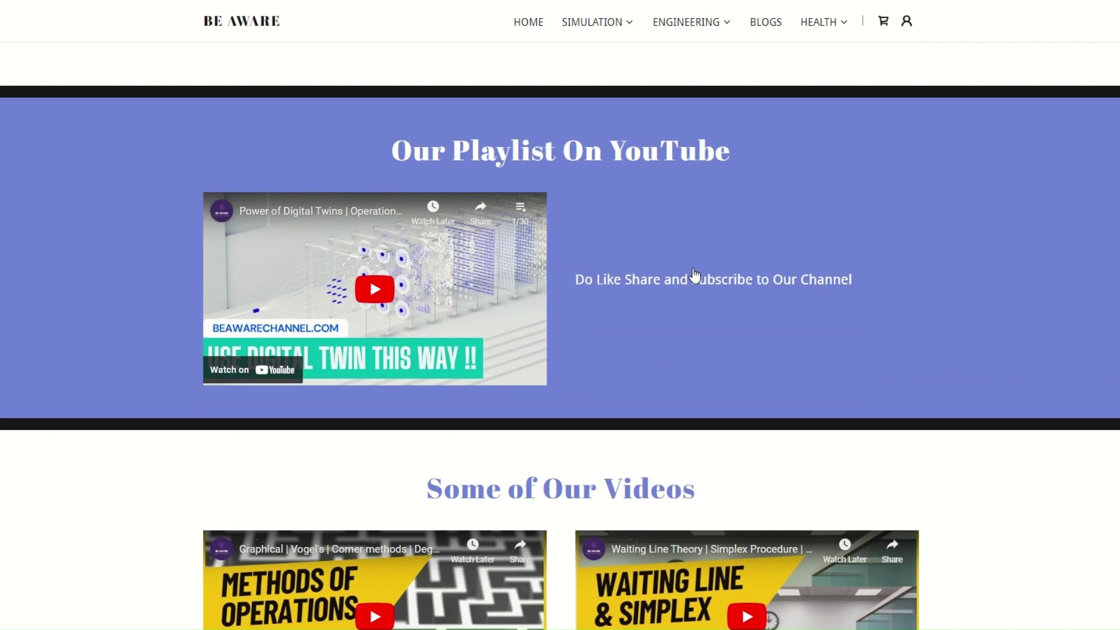
- Look through the lesson videos under Some of Our Videos and return to the Industrial Engineering introduction
scroll(824, 292, "down", 5)
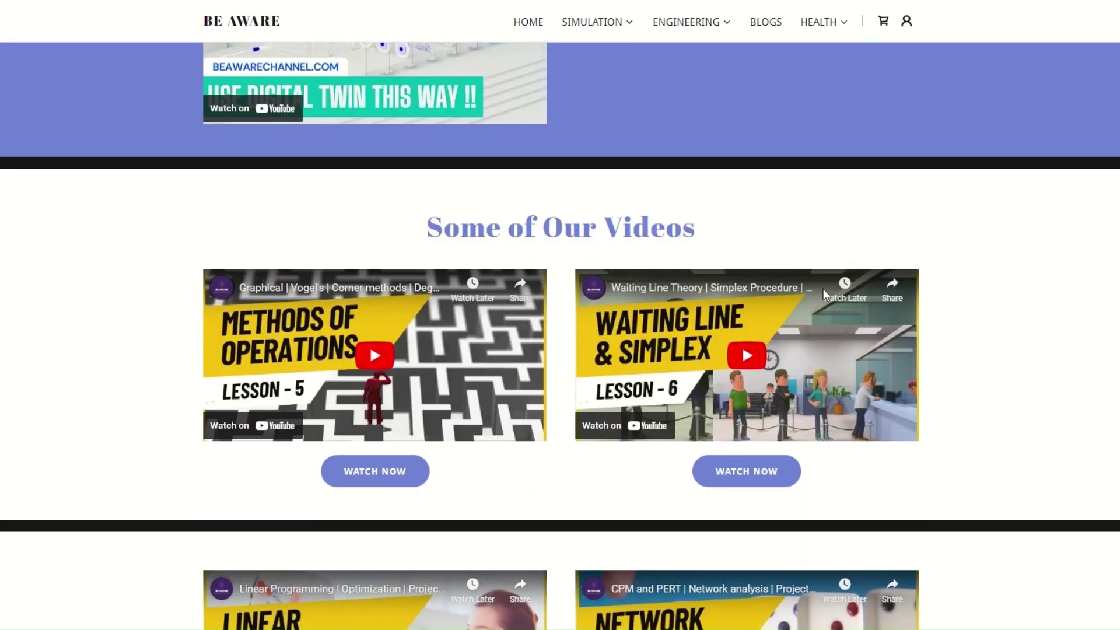
scroll(857, 295, "down", 1)
scroll(855, 295, "down", 10)
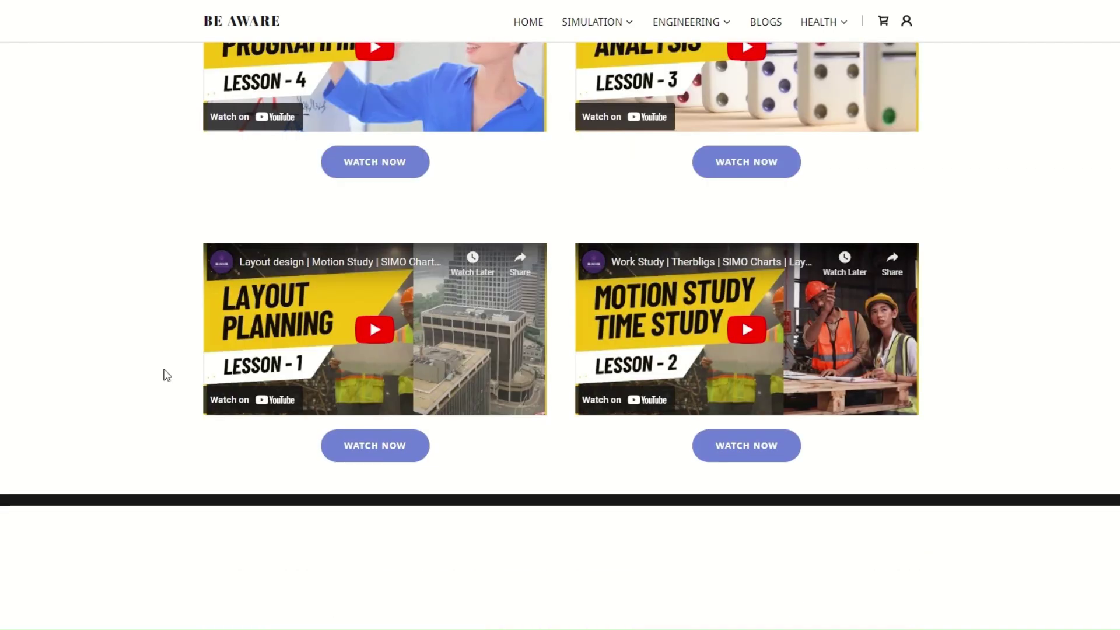
scroll(565, 155, "down", 3)
scroll(730, 206, "up", 6)
scroll(734, 225, "up", 20)
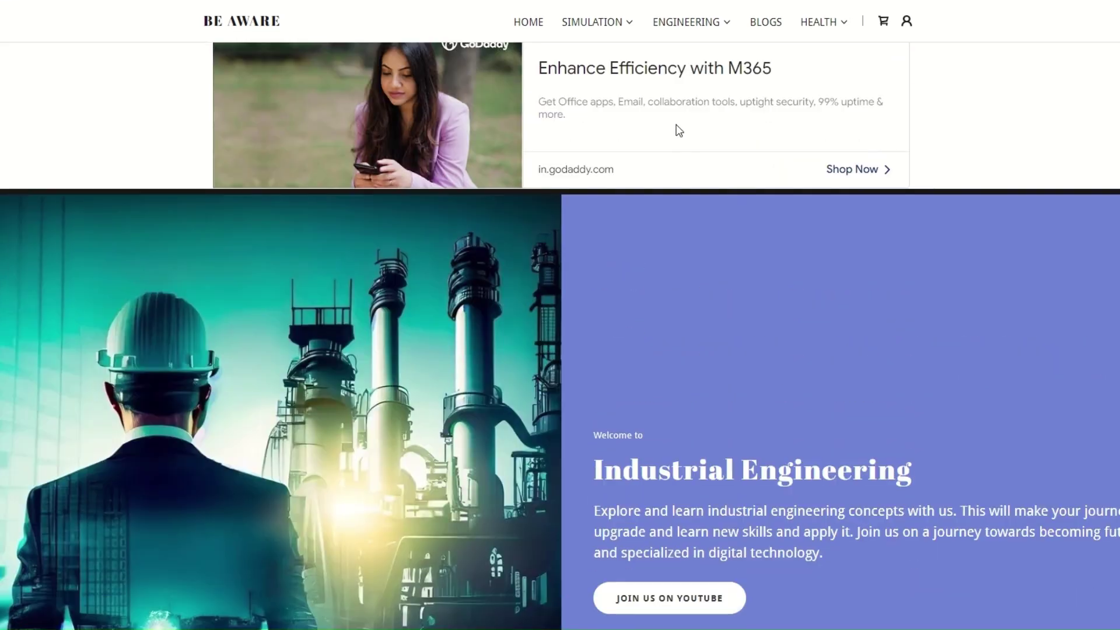
scroll(702, 60, "down", 6)
- Open the Personality Development page and view its What's For You and Your Dose for Development sections
mouse_move(713, 23)
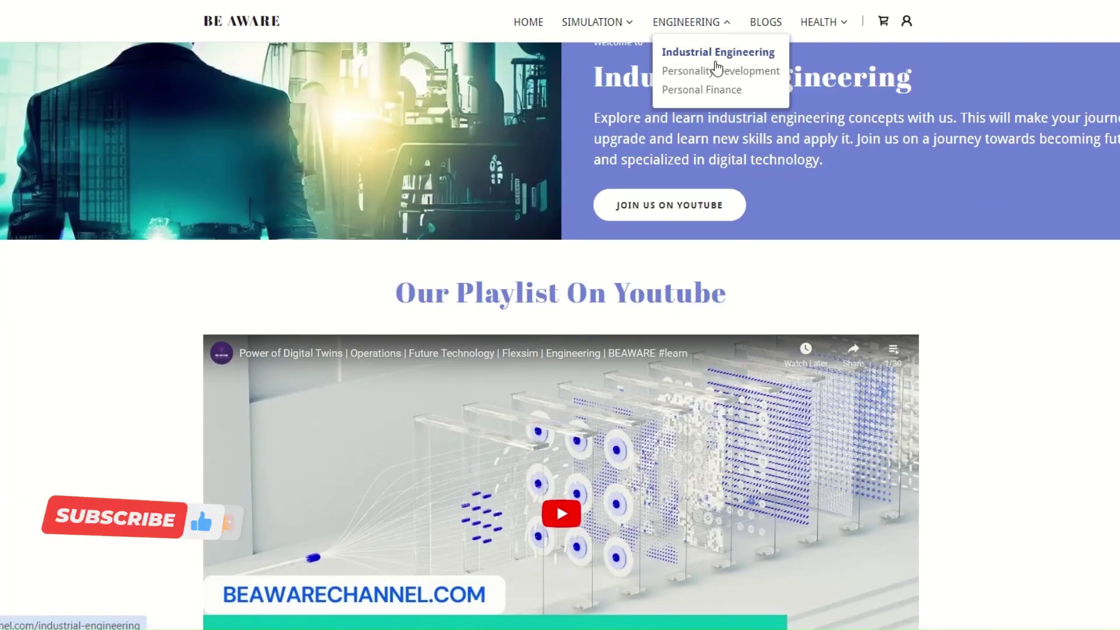
left_click(716, 73)
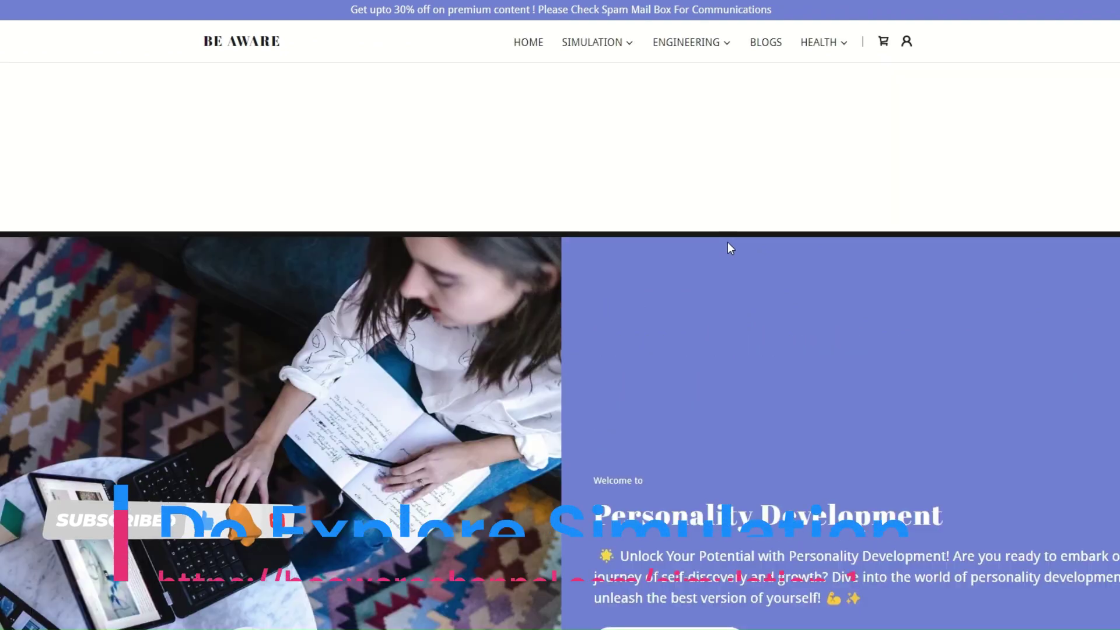
scroll(729, 242, "down", 2)
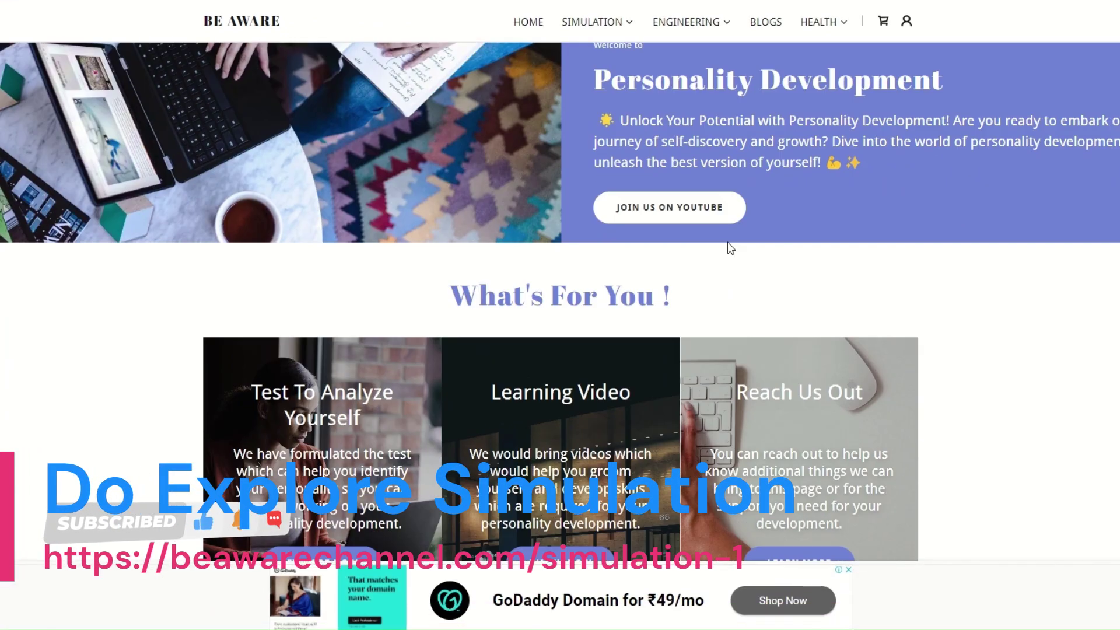
scroll(727, 243, "down", 4)
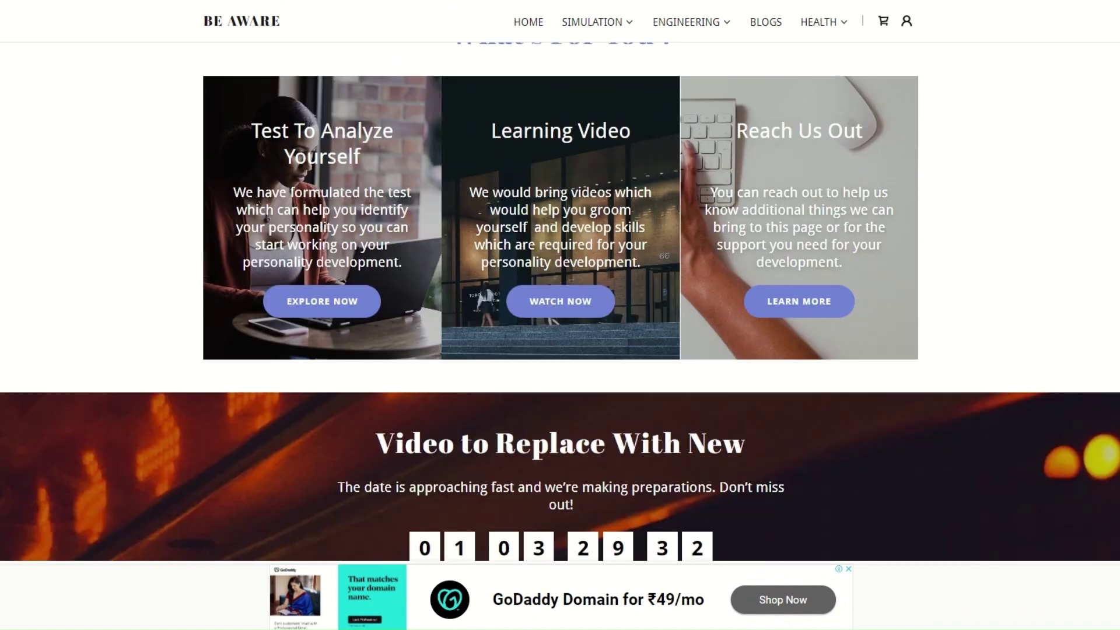
scroll(764, 385, "down", 6)
scroll(765, 385, "down", 4)
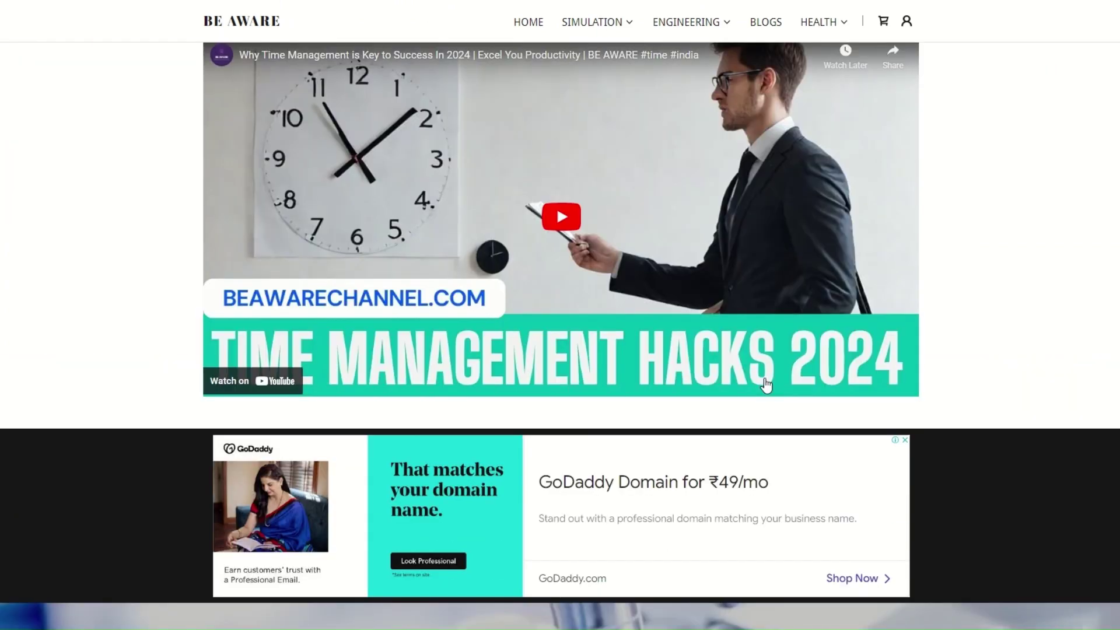
scroll(766, 385, "up", 3)
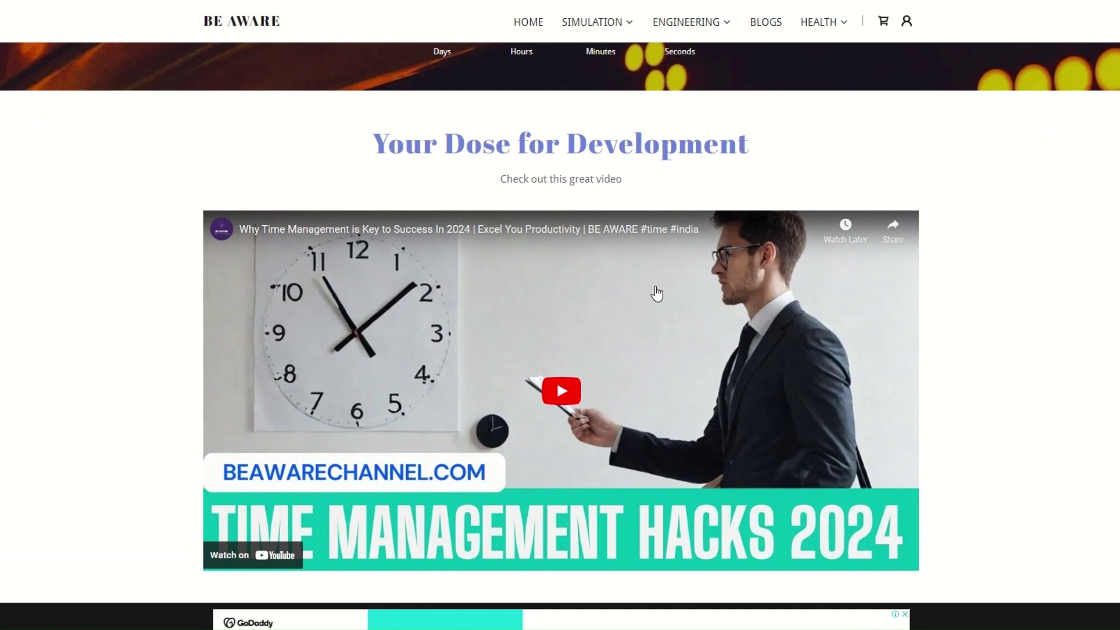
- Examine the introvert and good listener questionnaires in the Test Yourself section
scroll(873, 320, "down", 8)
scroll(684, 245, "down", 6)
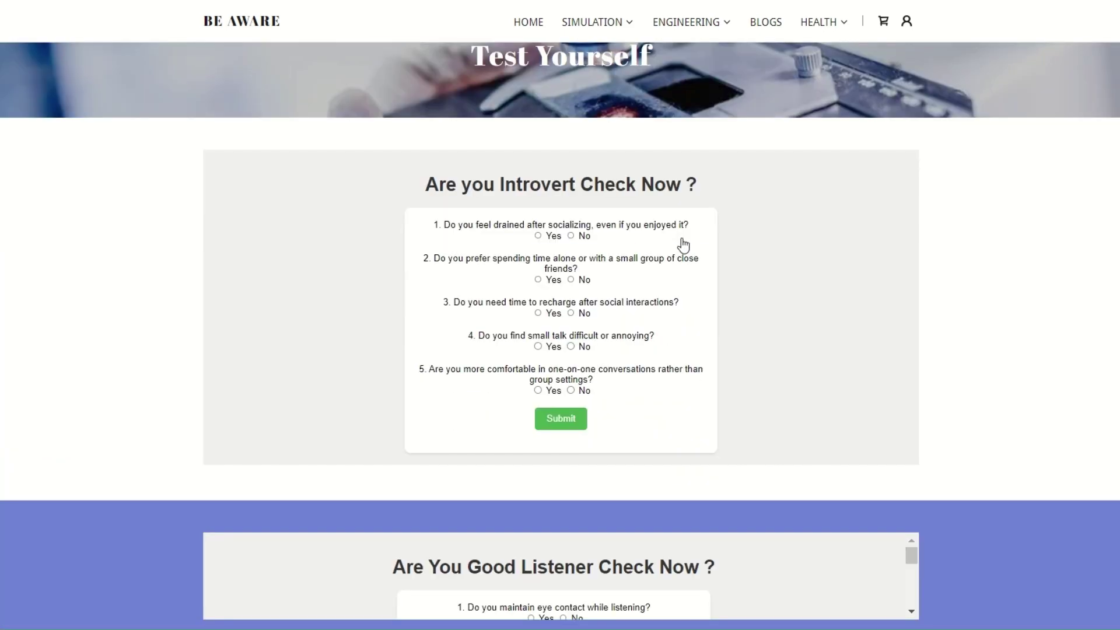
scroll(683, 248, "up", 12)
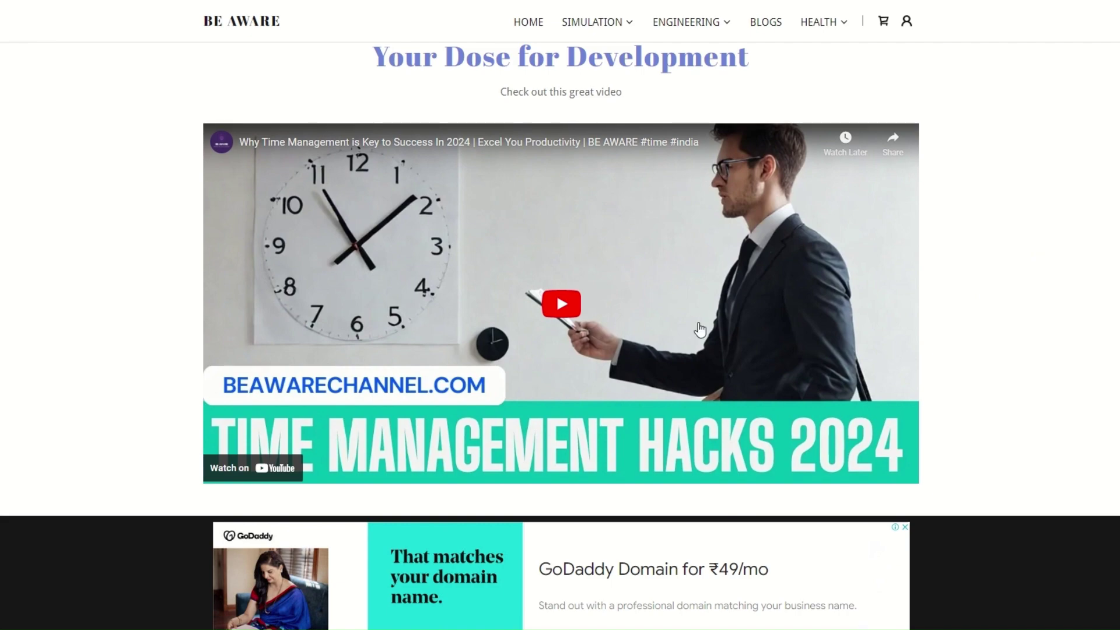
scroll(700, 330, "down", 15)
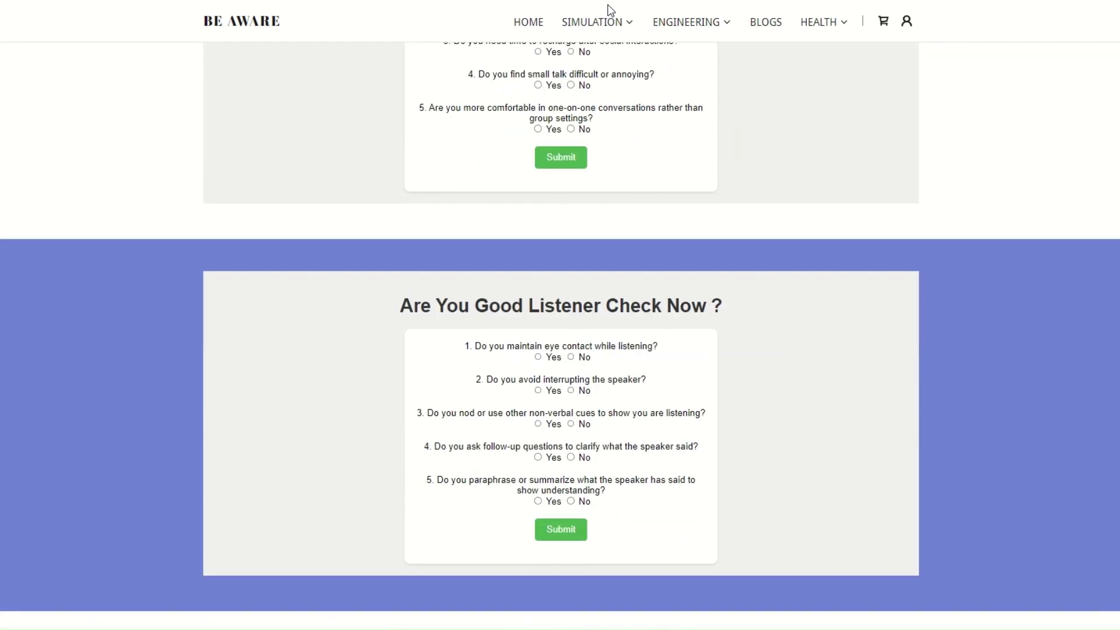
- Open the Personal Finance page and review its What's For You section
mouse_move(666, 24)
left_click(685, 91)
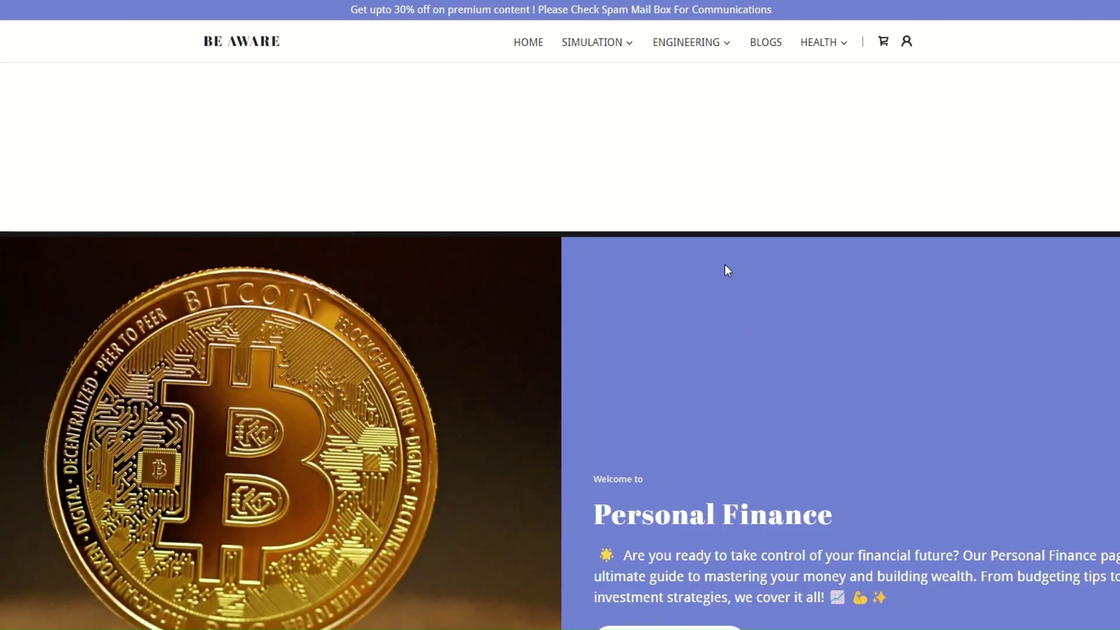
scroll(724, 264, "down", 3)
scroll(725, 265, "down", 3)
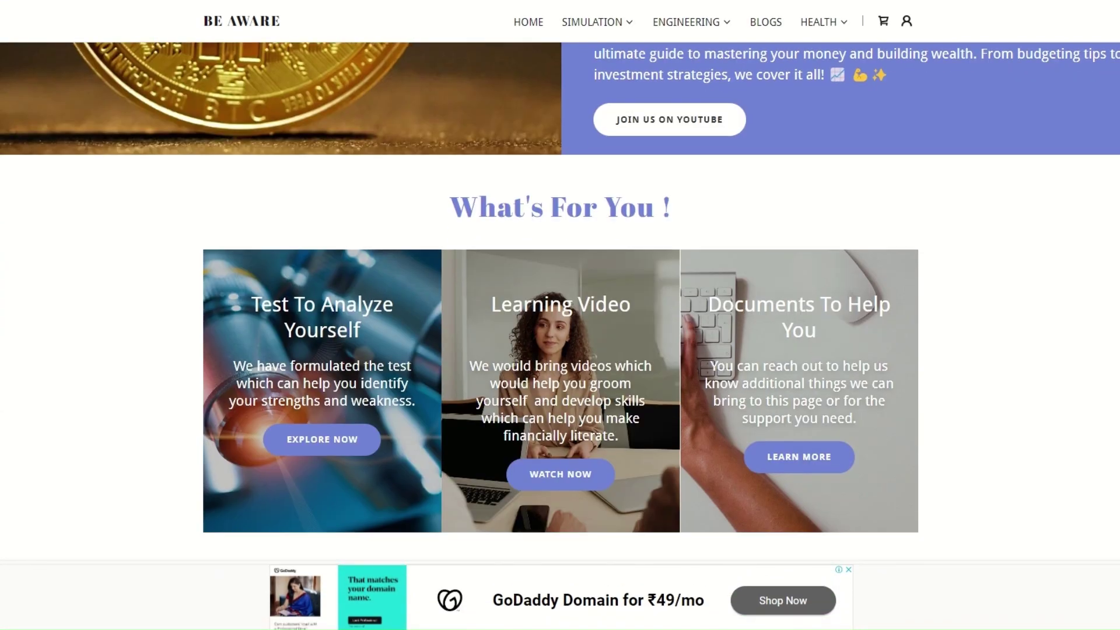
scroll(708, 316, "up", 2)
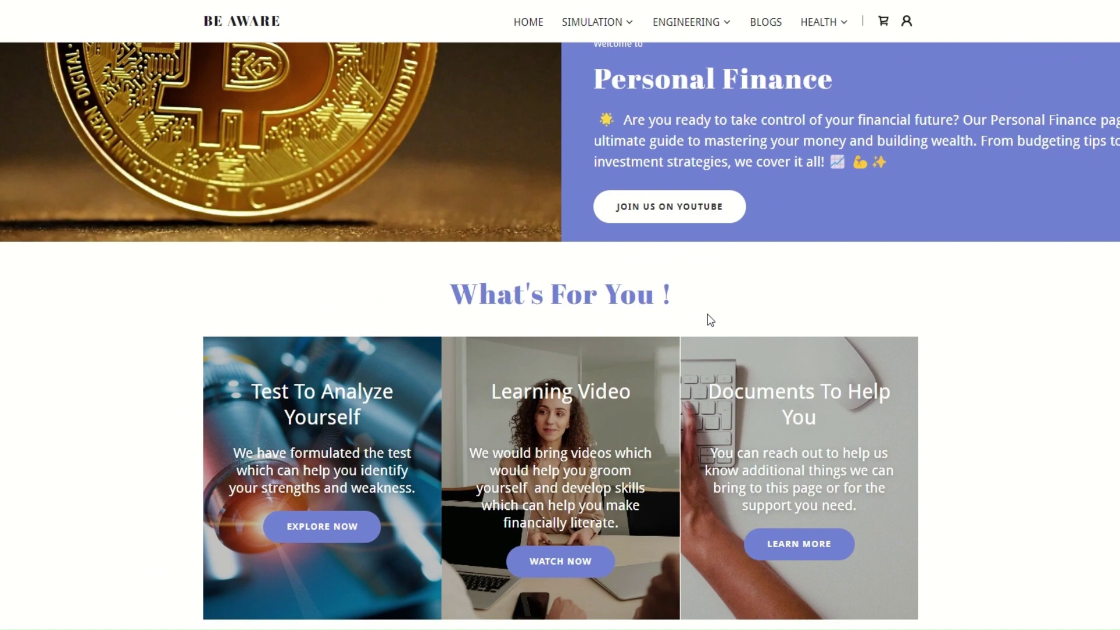
scroll(709, 317, "down", 5)
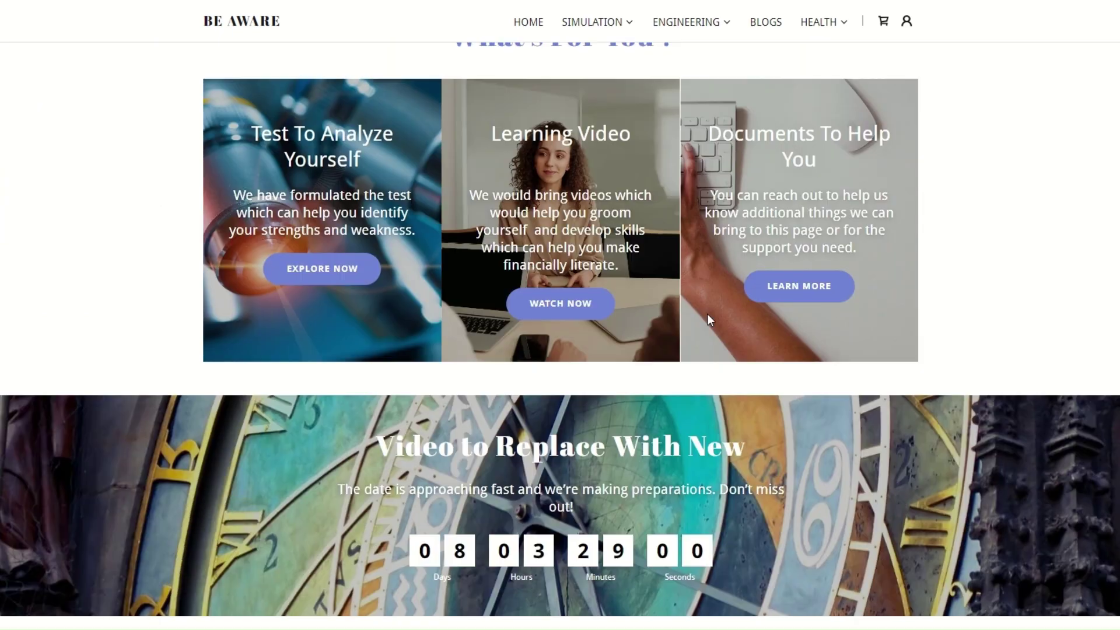
- View the video countdown and the Your Dose for Wealth Creation video on the Personal Finance page
scroll(724, 264, "down", 6)
scroll(723, 265, "up", 5)
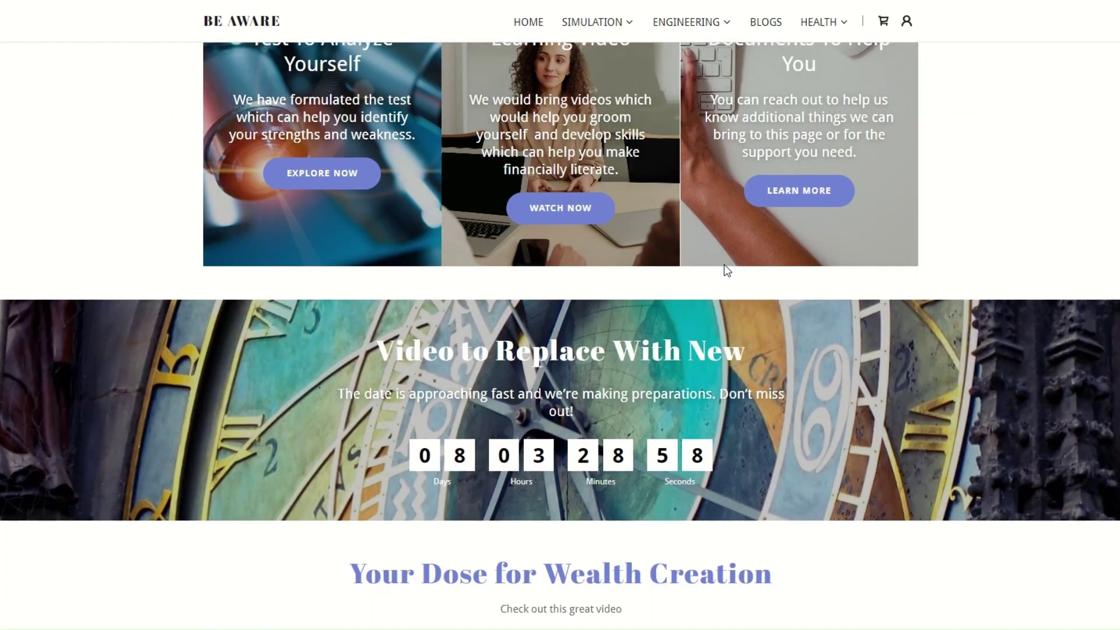
scroll(747, 244, "down", 5)
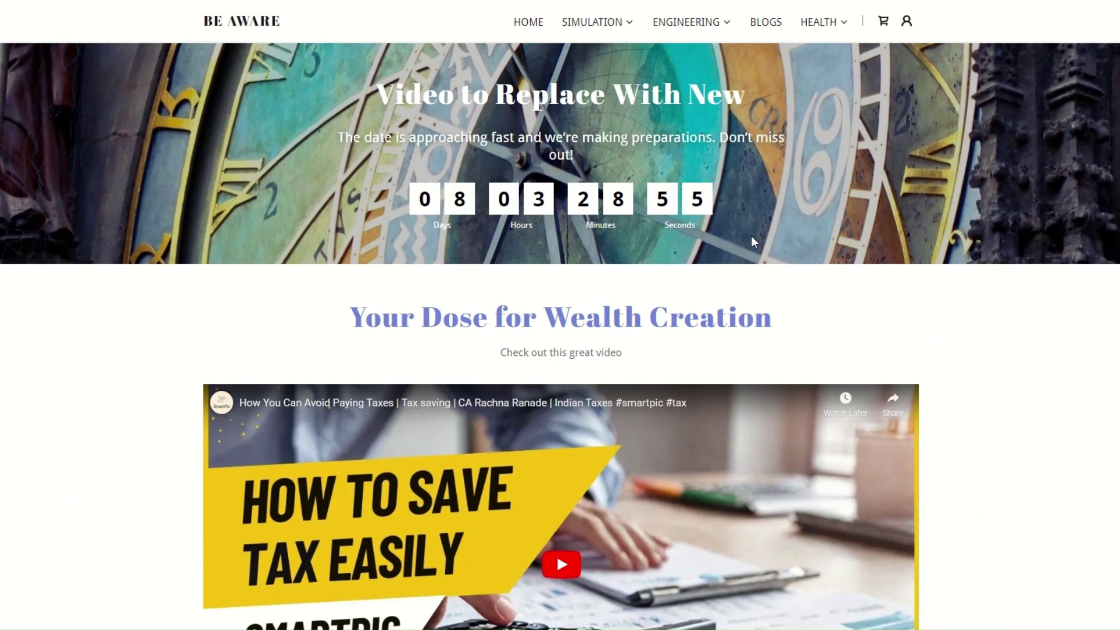
scroll(808, 294, "down", 3)
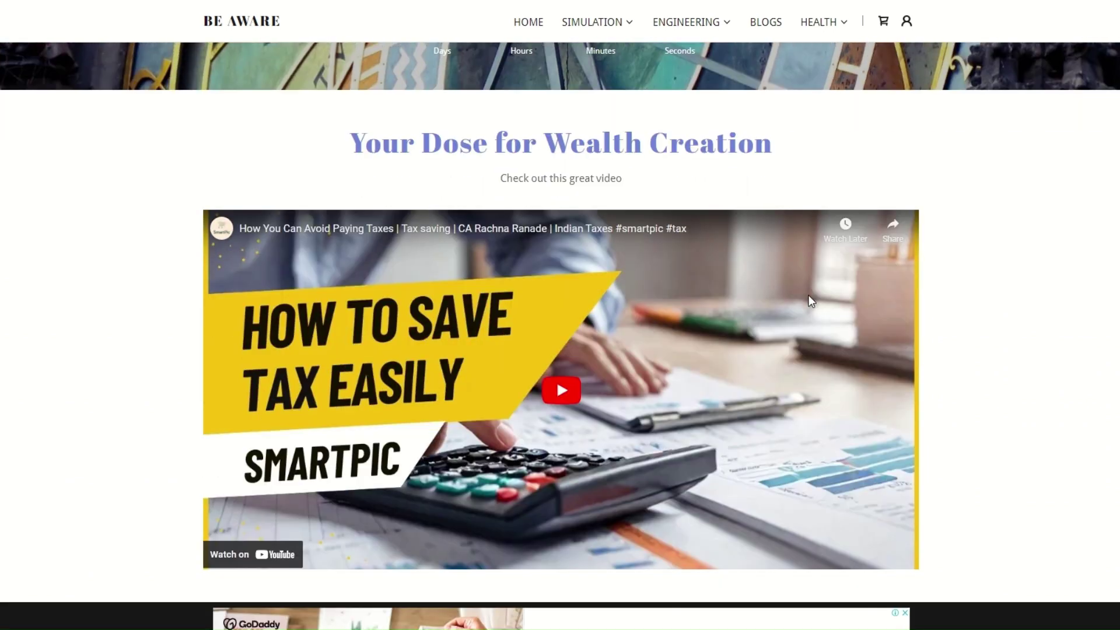
scroll(811, 300, "down", 2)
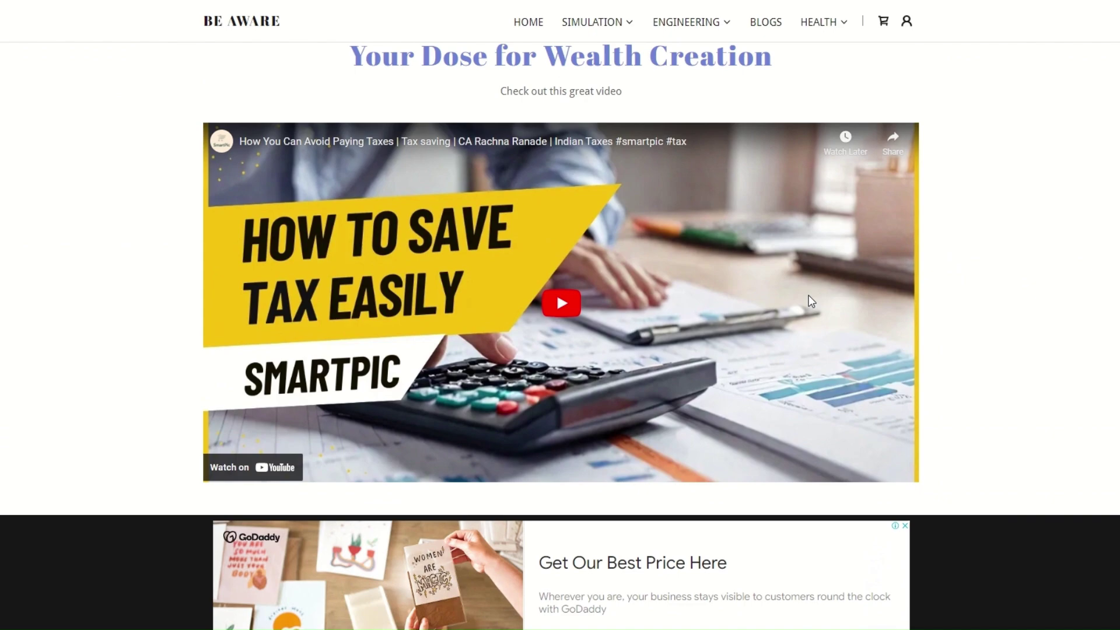
- Open the Blogs page and review its introduction and the Subscribe to Blogs section
scroll(811, 301, "down", 6)
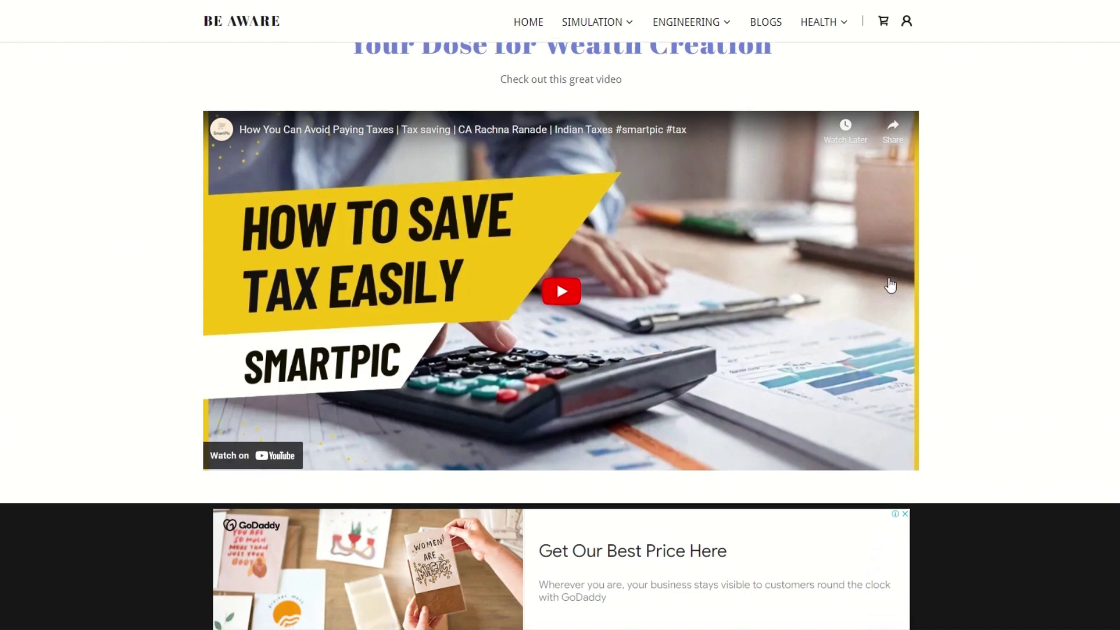
scroll(889, 279, "up", 7)
scroll(888, 279, "up", 20)
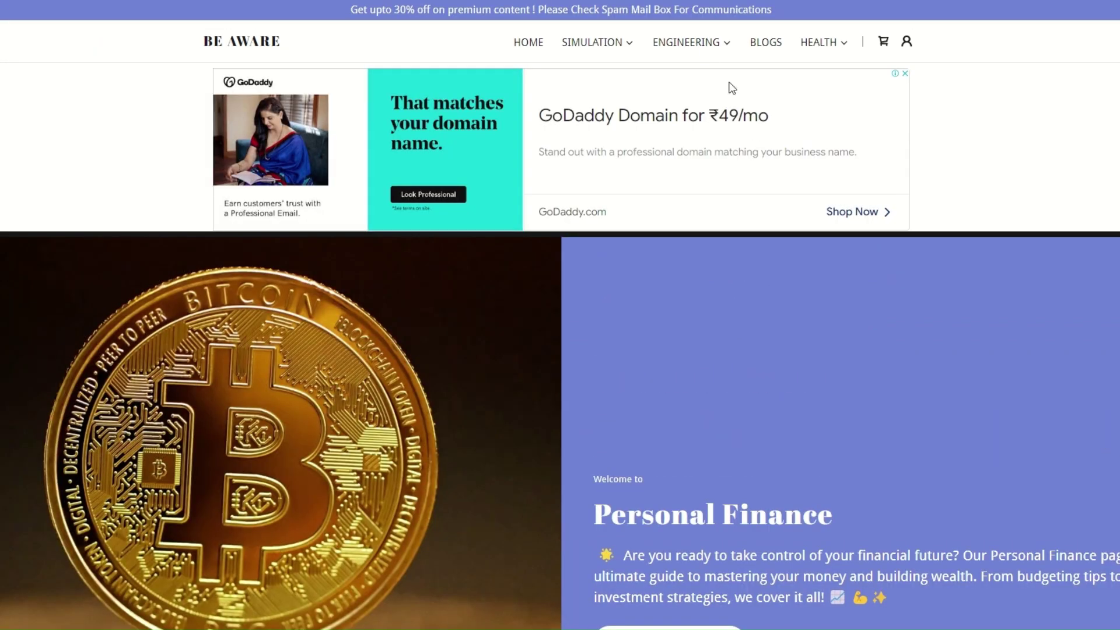
mouse_move(699, 46)
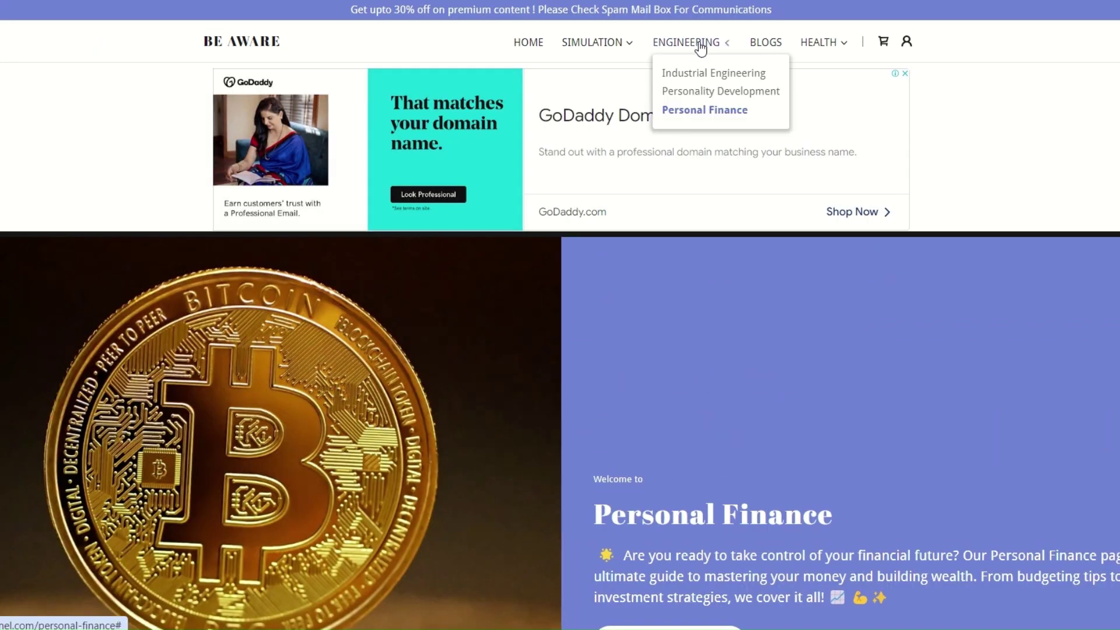
left_click(768, 47)
scroll(616, 378, "down", 1)
scroll(616, 378, "down", 3)
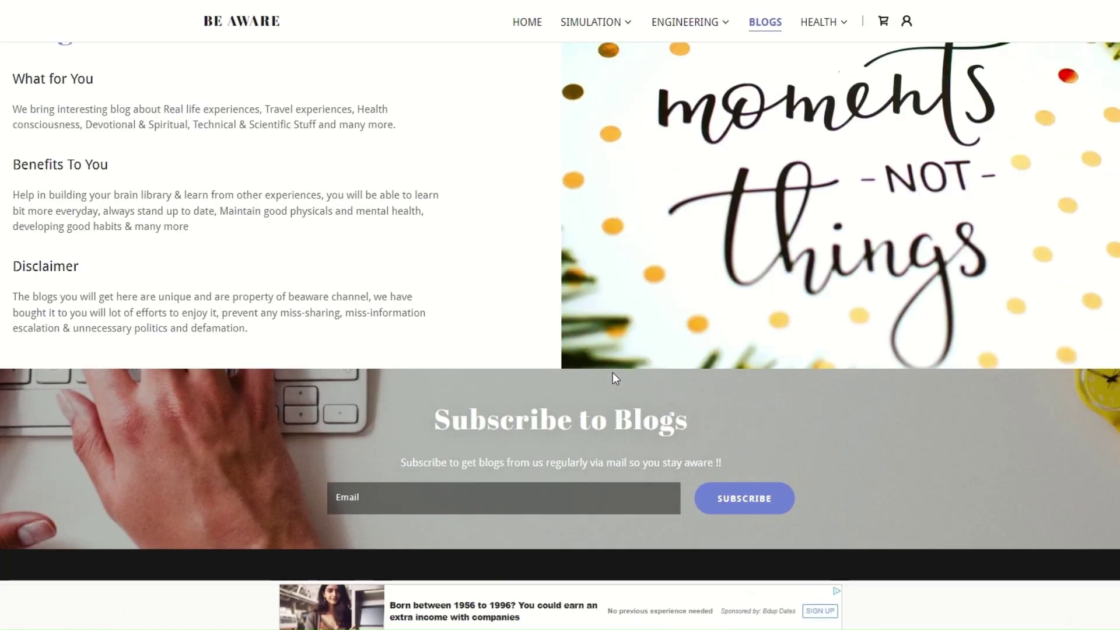
scroll(613, 372, "down", 10)
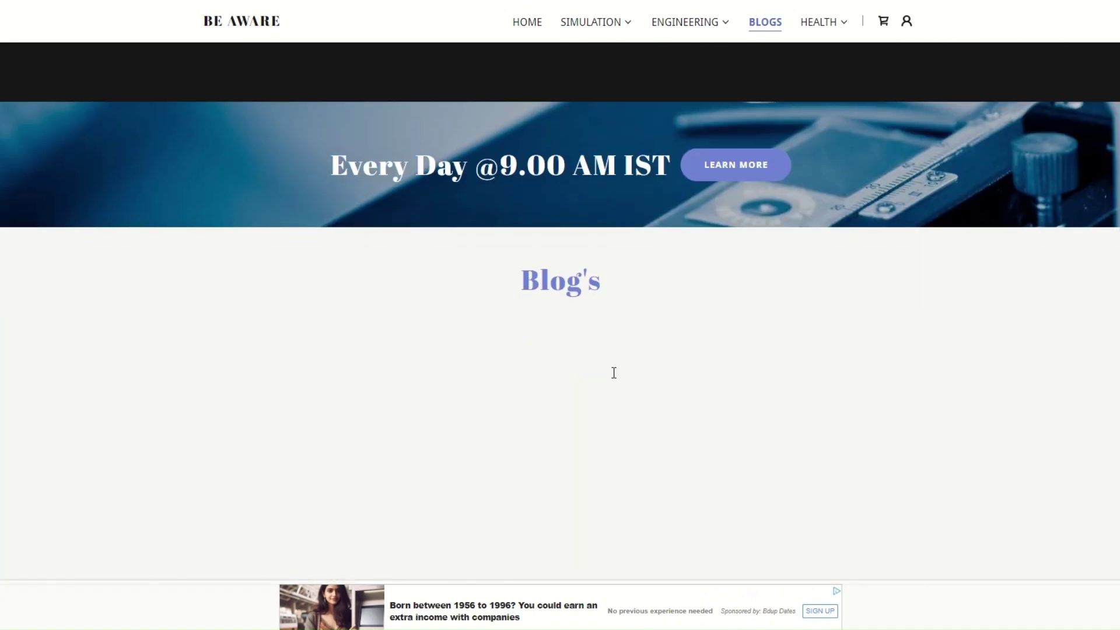
- Browse the posts and categories listed in the Blog's section
scroll(613, 372, "down", 3)
scroll(614, 378, "up", 2)
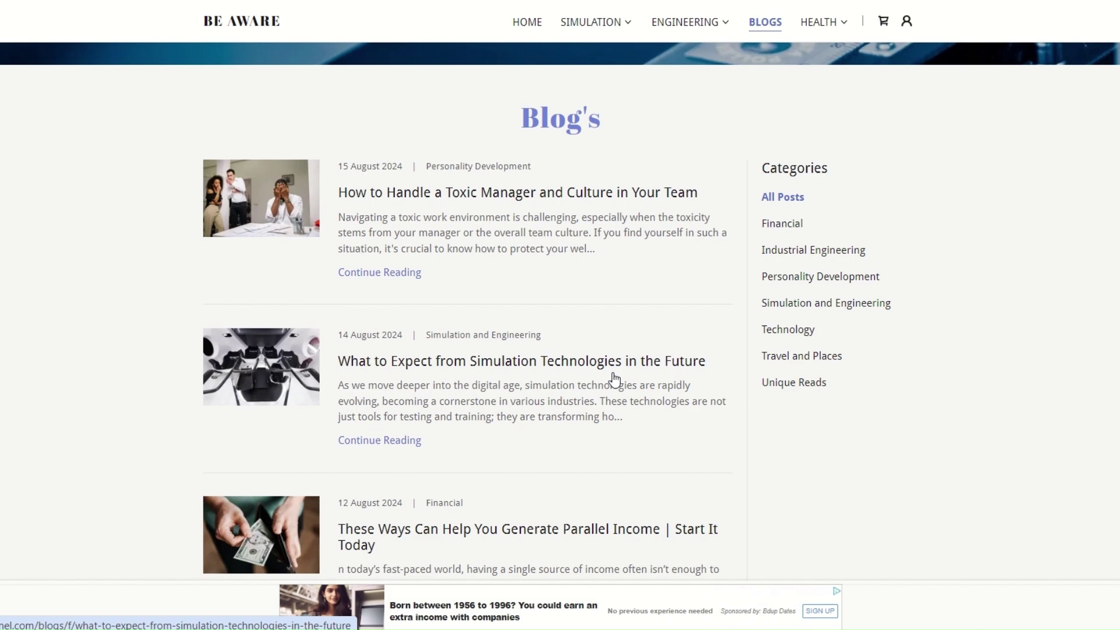
scroll(625, 388, "down", 4)
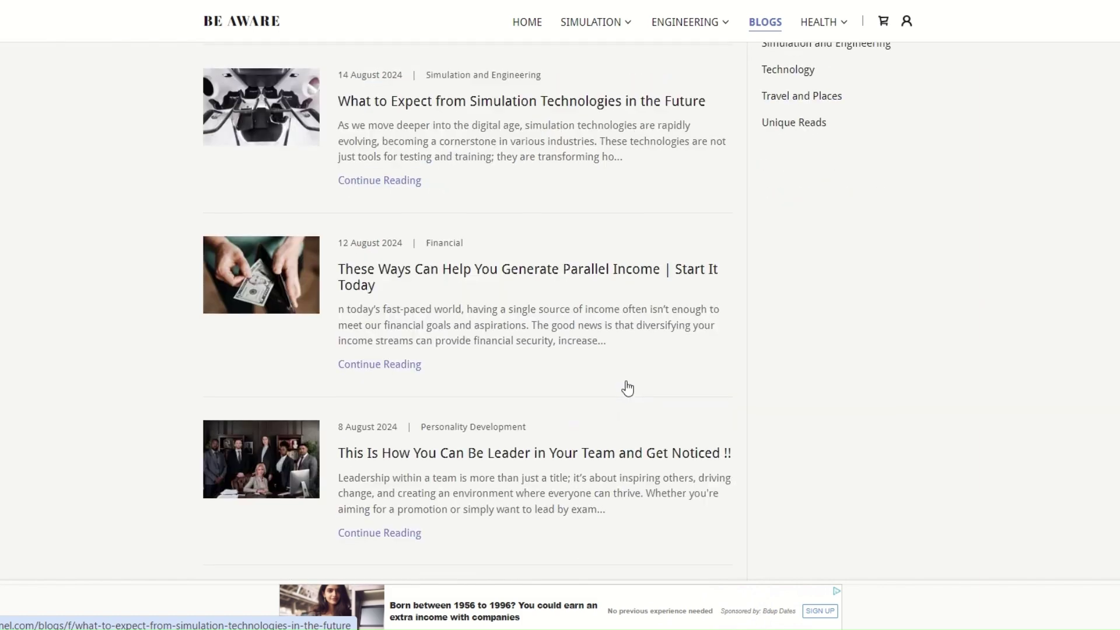
scroll(625, 388, "up", 6)
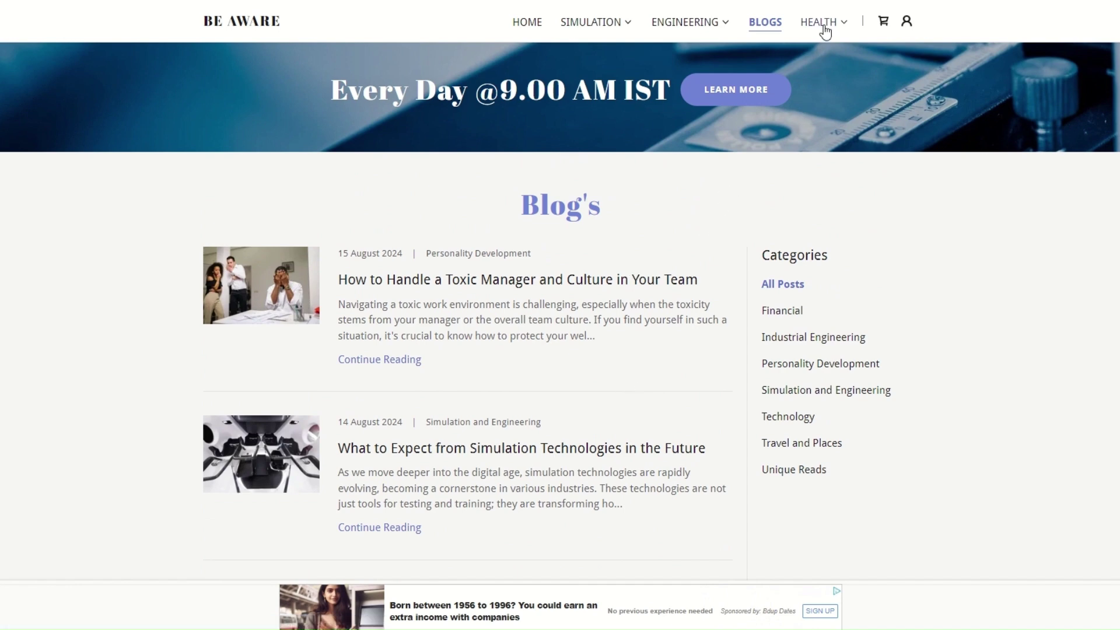
- Open the Health Awareness page and review its Health Test and Health Tips sections
mouse_move(825, 30)
left_click(756, 55)
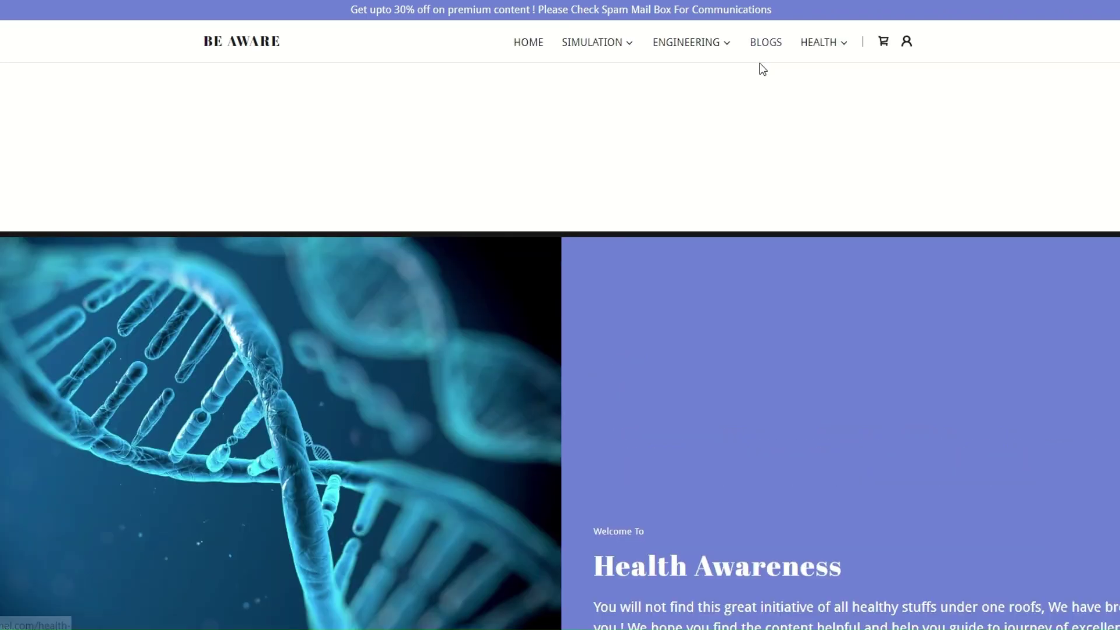
scroll(735, 240, "down", 4)
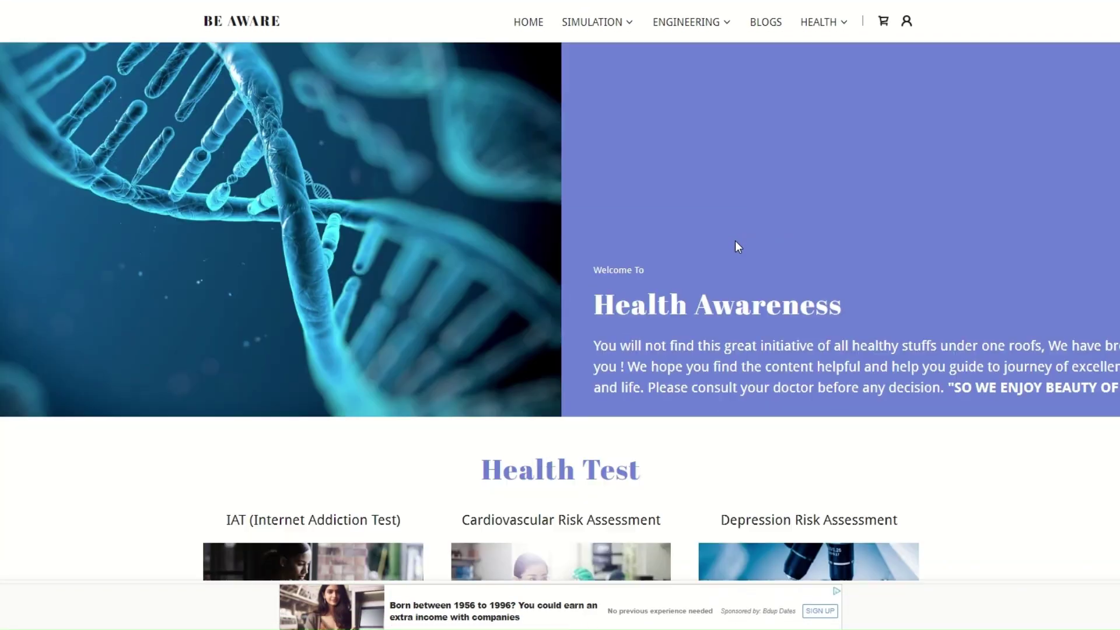
scroll(759, 233, "down", 3)
scroll(791, 205, "down", 5)
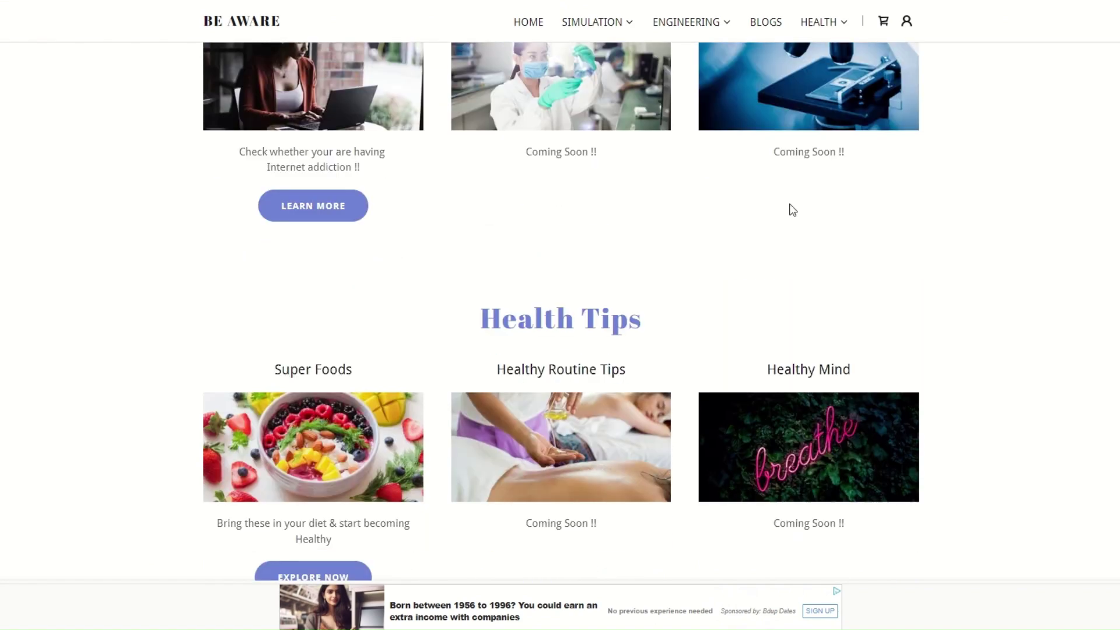
scroll(790, 207, "up", 4)
scroll(791, 209, "down", 10)
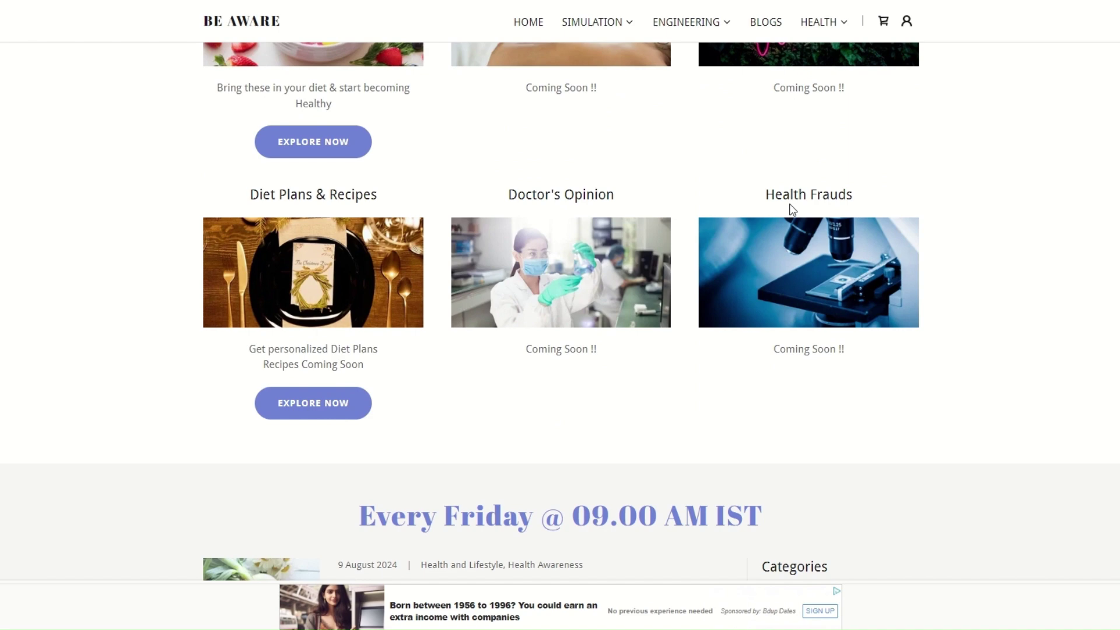
scroll(530, 239, "up", 3)
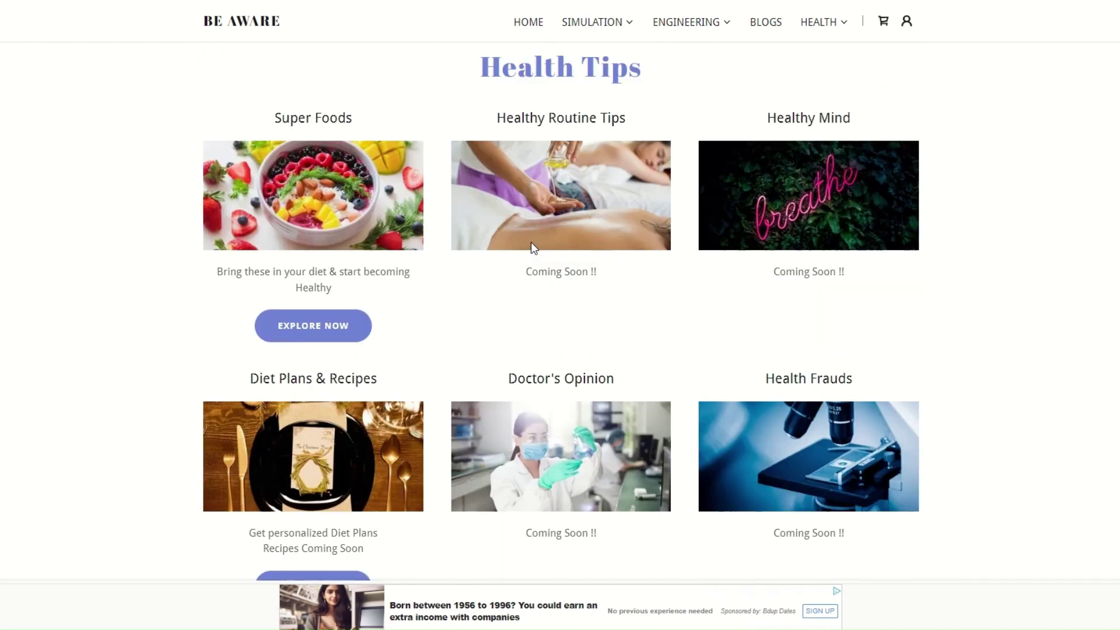
scroll(566, 249, "down", 3)
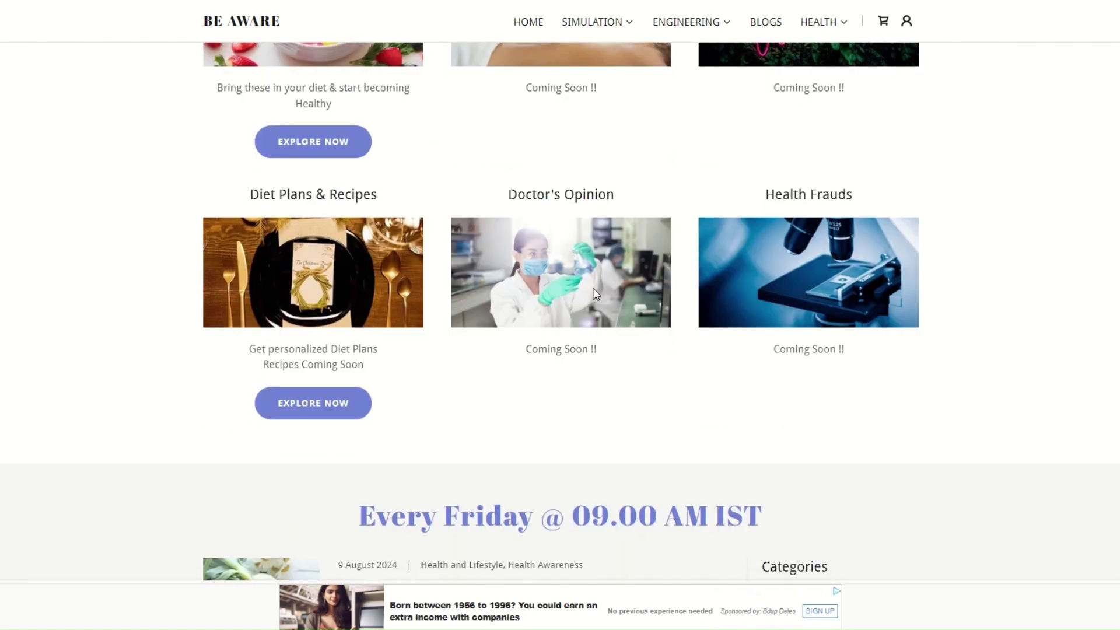
- Browse the Every Friday health blog posts and show the list of Health subpages
scroll(596, 294, "down", 3)
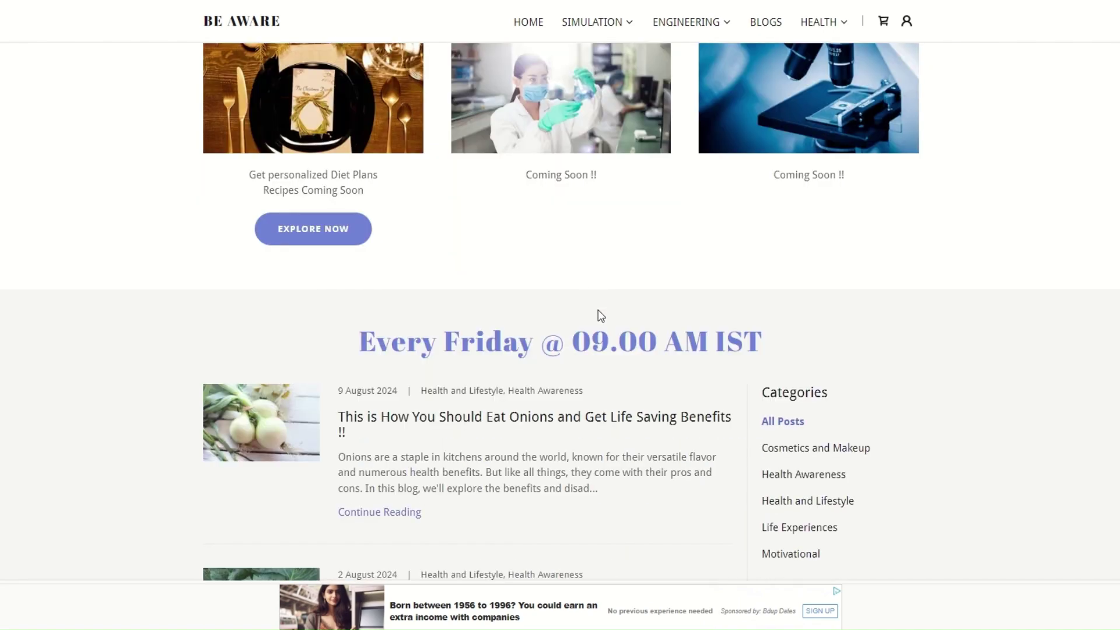
scroll(600, 313, "down", 4)
scroll(810, 300, "up", 1)
scroll(871, 288, "down", 3)
scroll(630, 265, "down", 18)
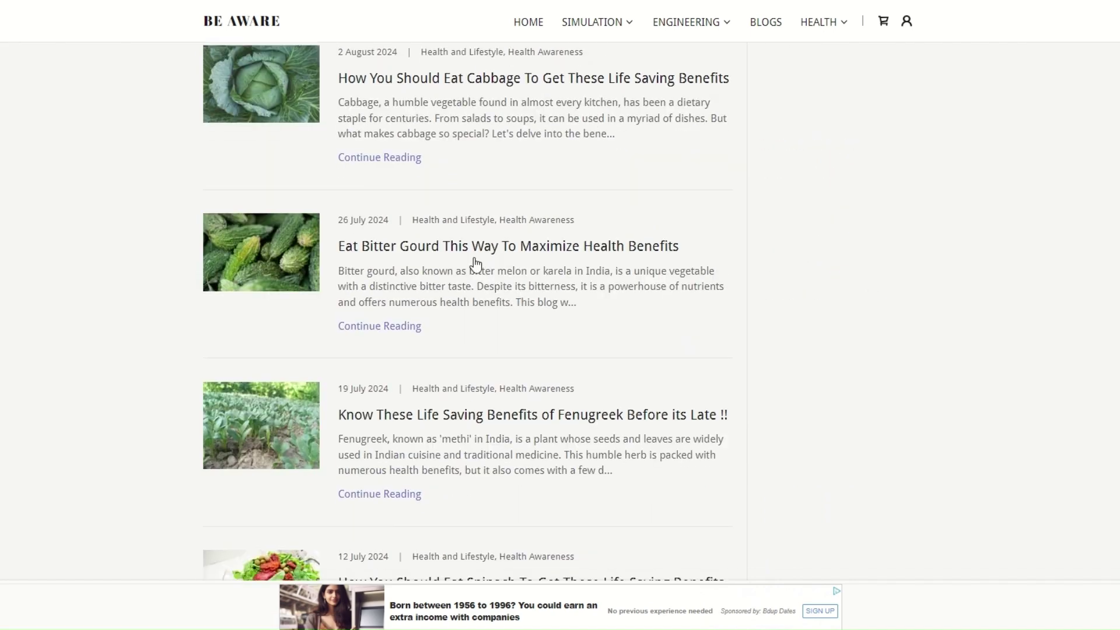
mouse_move(814, 33)
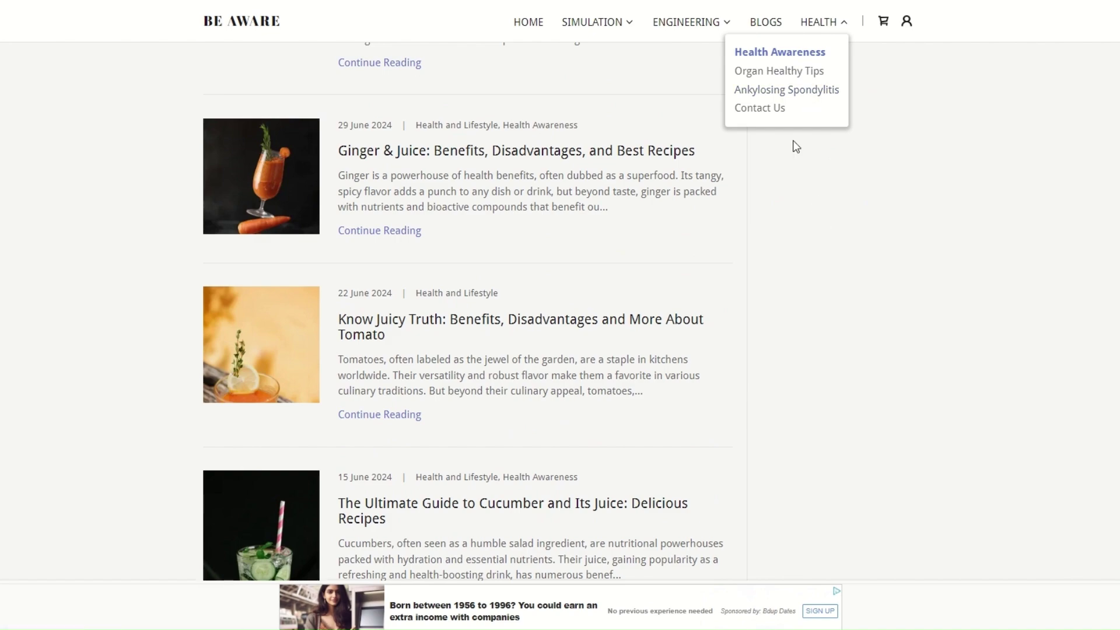
- Return to the home page and review the services offered under Book Online Appointments
left_click(532, 23)
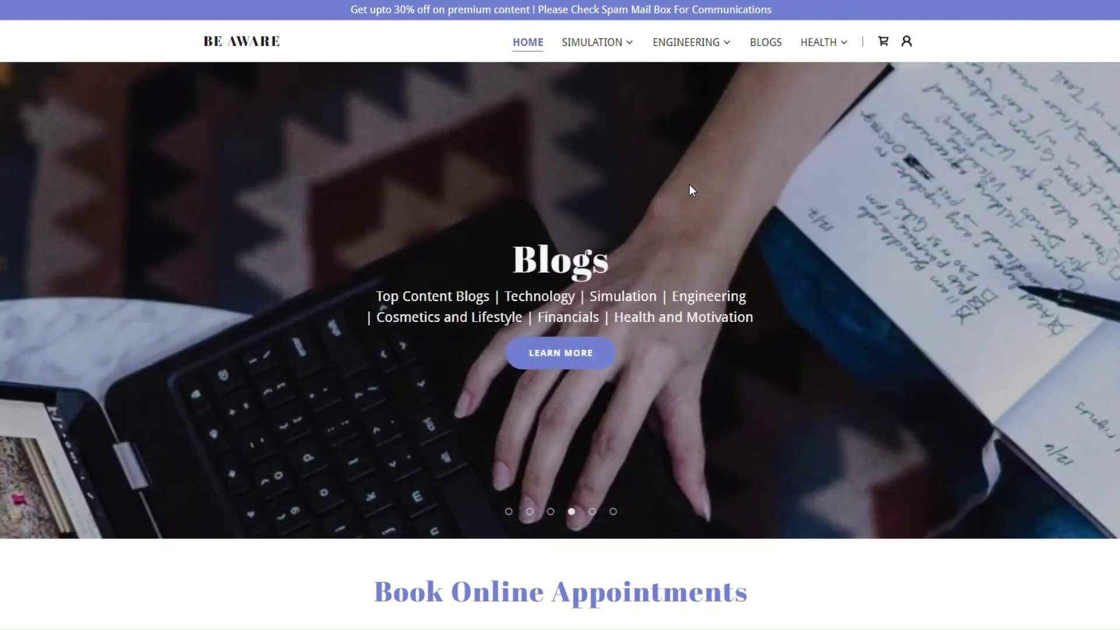
scroll(690, 186, "down", 5)
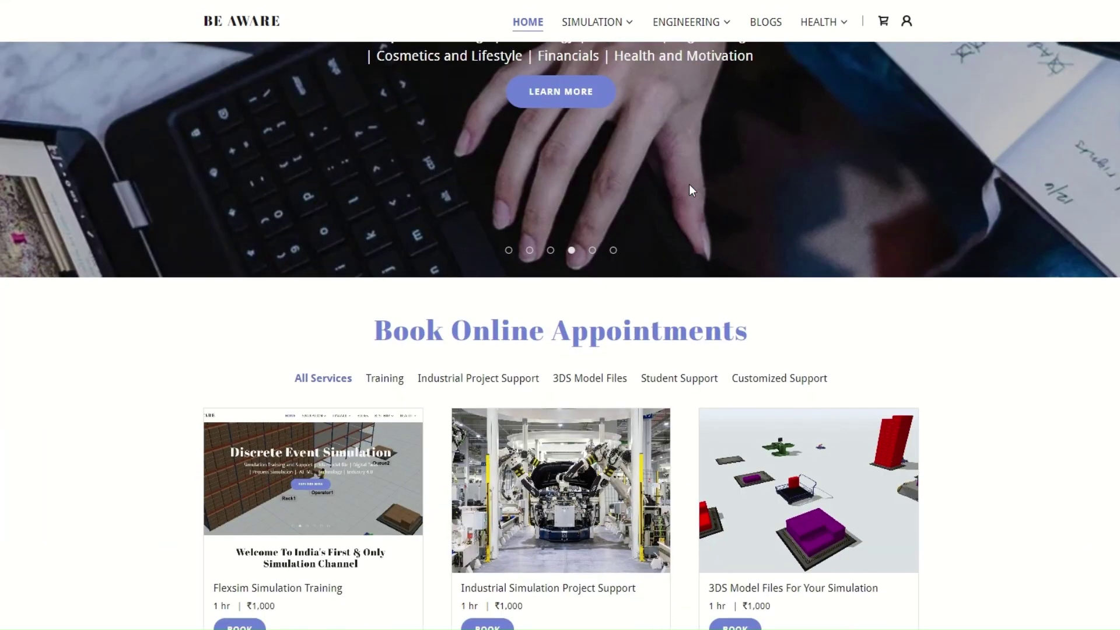
scroll(691, 190, "down", 10)
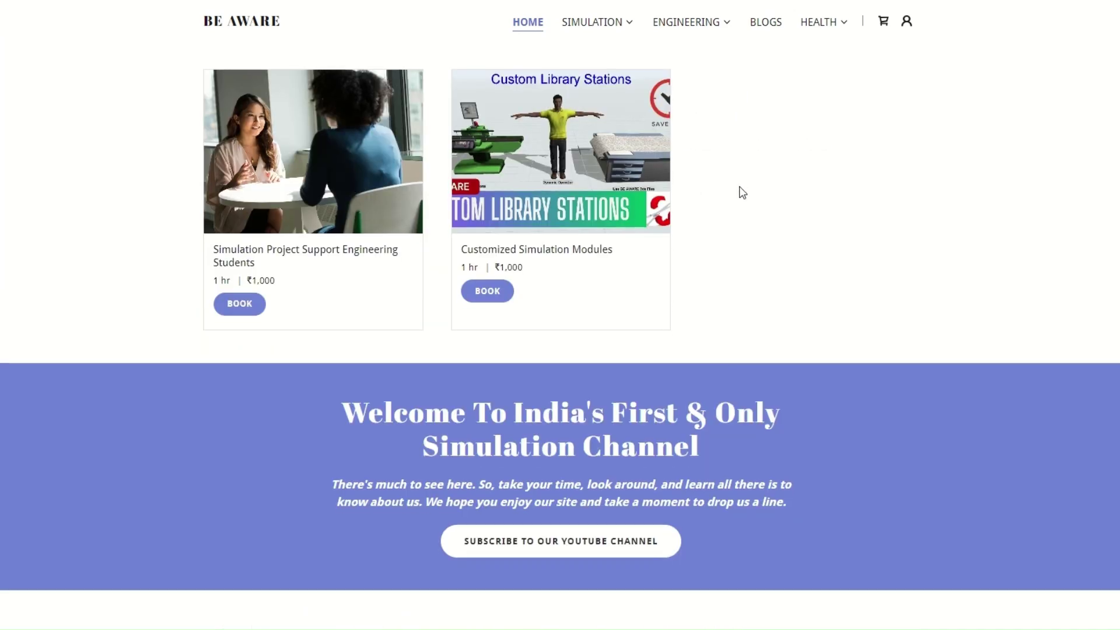
scroll(741, 190, "down", 5)
scroll(797, 220, "up", 12)
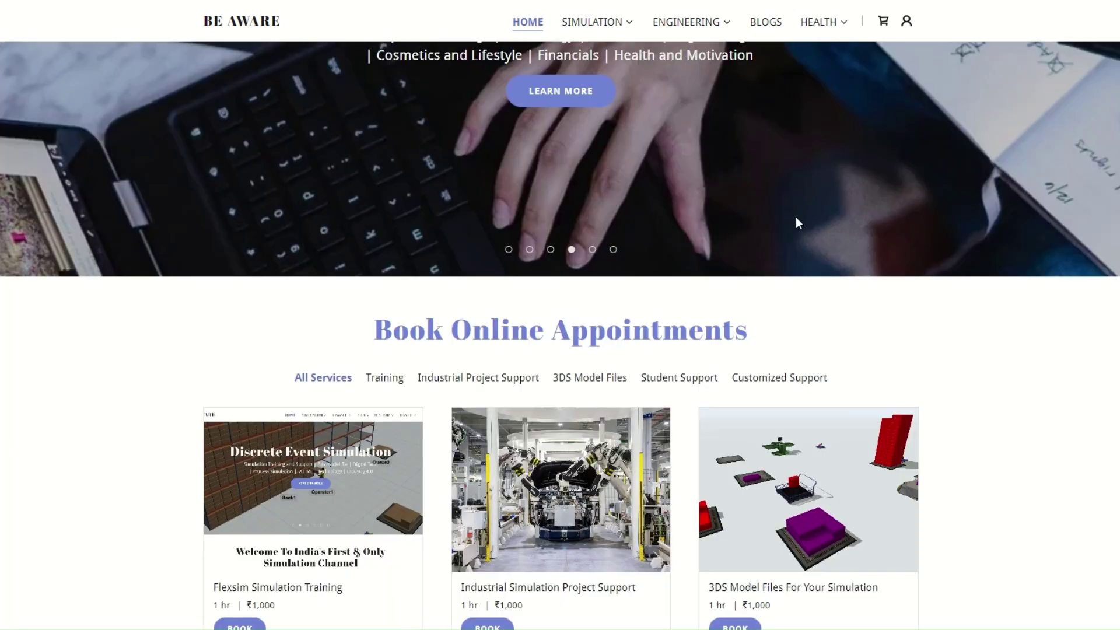
scroll(799, 223, "up", 2)
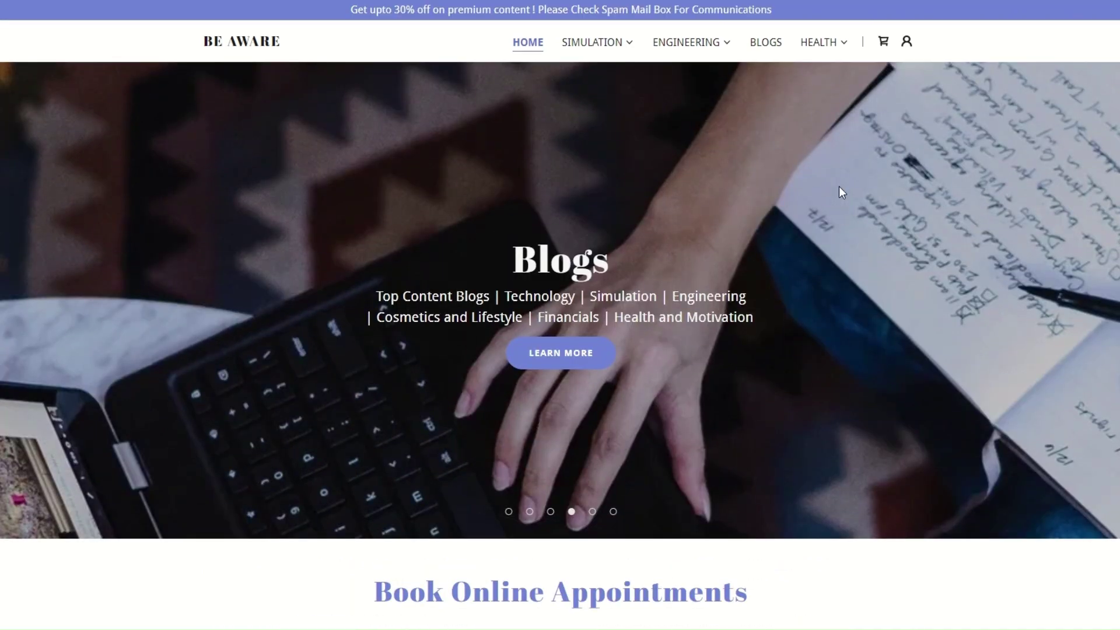